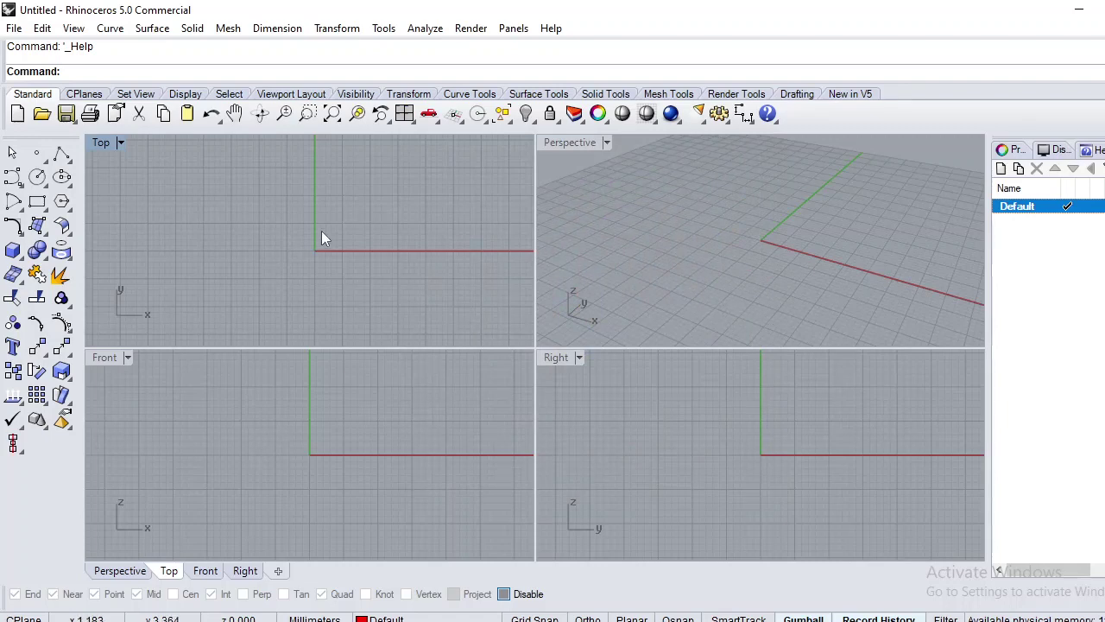
- Draw a circle 16 mm in diameter centred on the origin in the Front view
{"action": "left_click", "coordinate": [37, 176]}
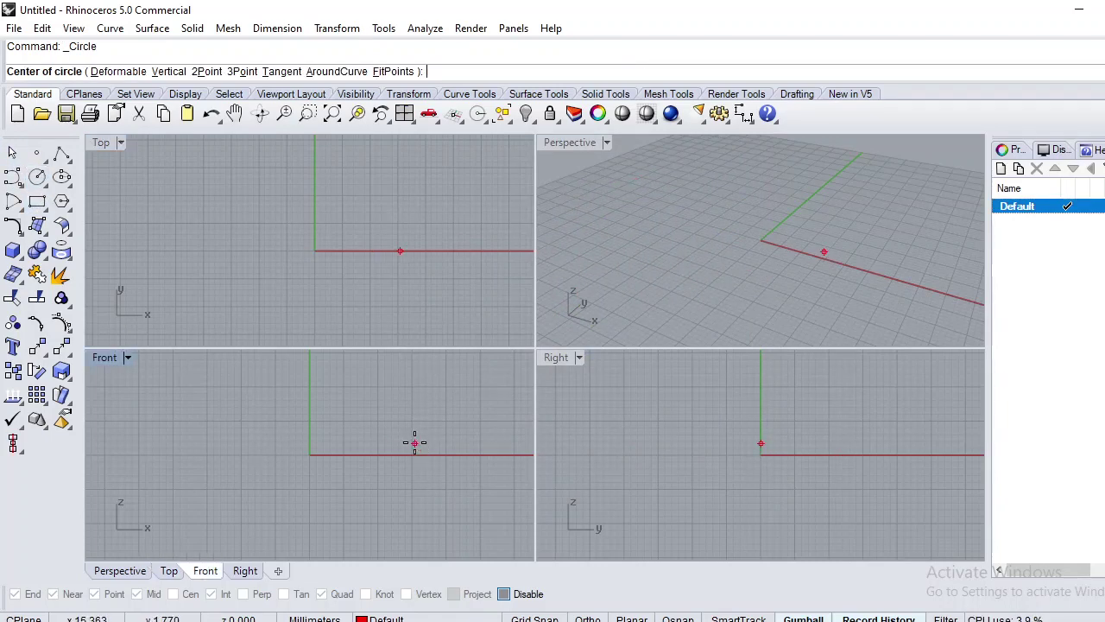
{"action": "key", "text": "Return"}
{"action": "type", "text": "1"}
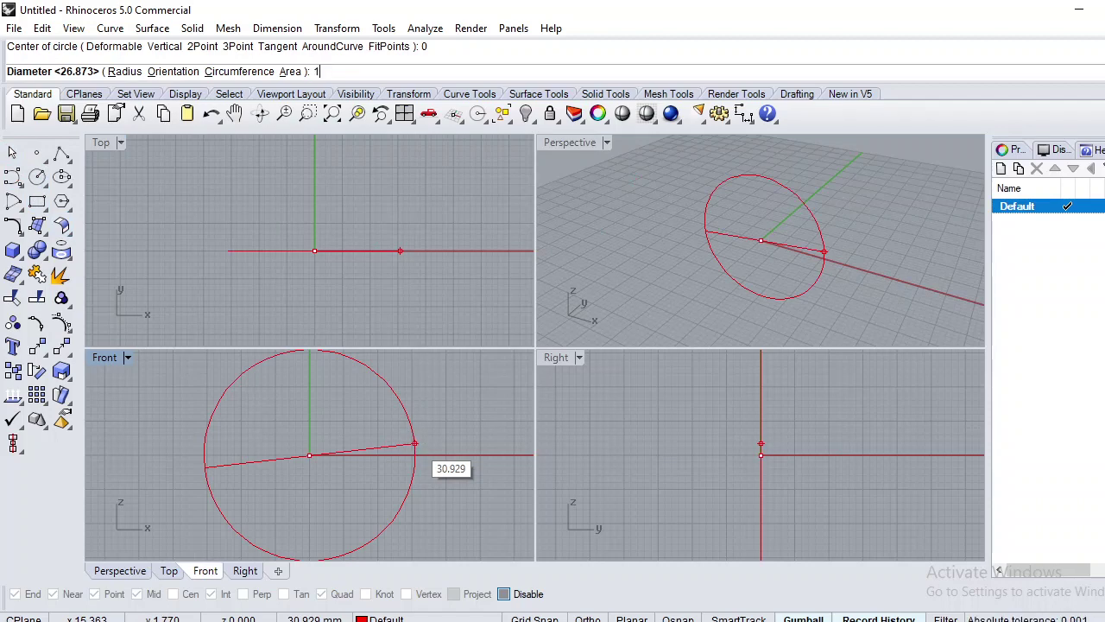
{"action": "type", "text": "6"}
{"action": "key", "text": "Return"}
- Copy the circle to the clipboard and clear the selection
{"action": "left_click", "coordinate": [657, 282]}
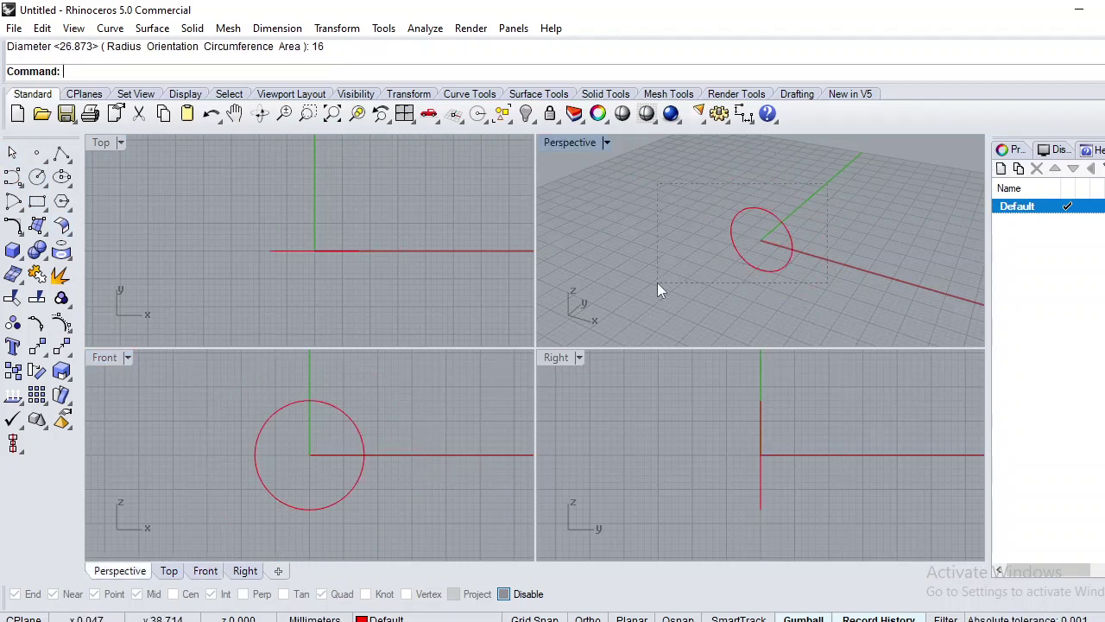
{"action": "key", "text": "ctrl+a"}
{"action": "key", "text": "ctrl+c"}
{"action": "key", "text": "Escape"}
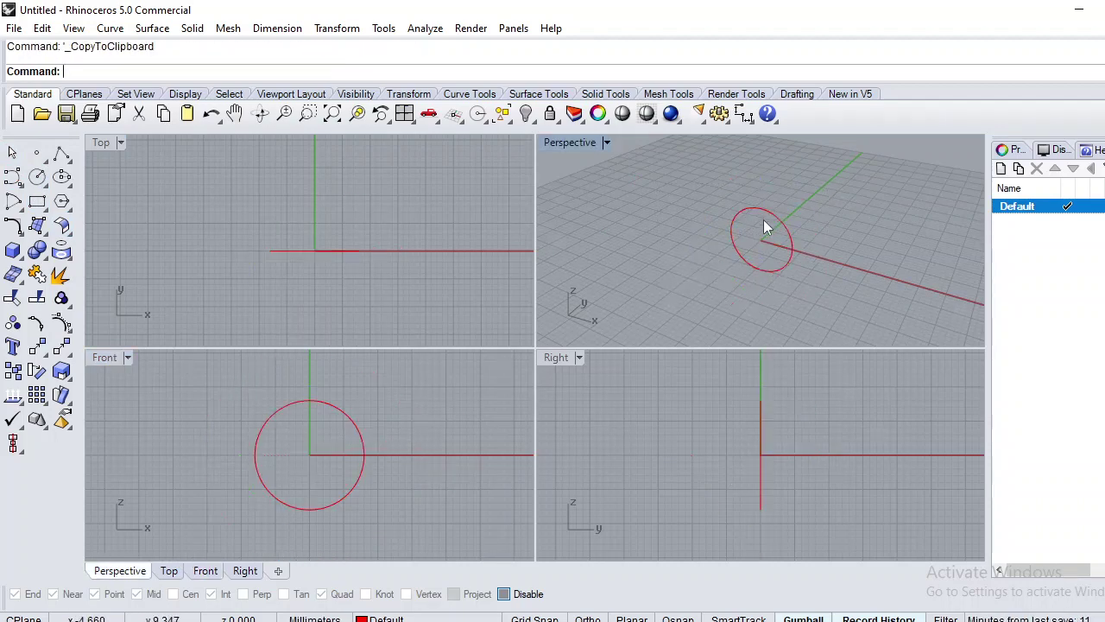
- Maximise the viewport, set it to the Top view and hide the construction grid and axes
{"action": "key", "text": "ctrl+a"}
{"action": "double_click", "coordinate": [569, 143]}
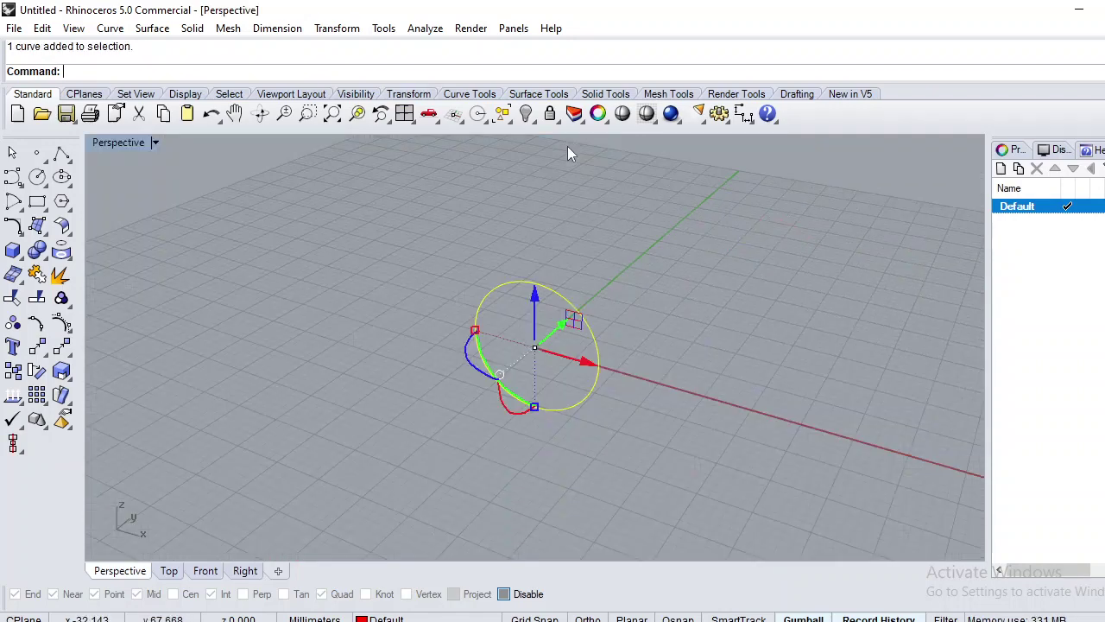
{"action": "key", "text": "Escape"}
{"action": "key", "text": "ctrl+a"}
{"action": "key", "text": "ctrl+F3"}
{"action": "key", "text": "ctrl+F1"}
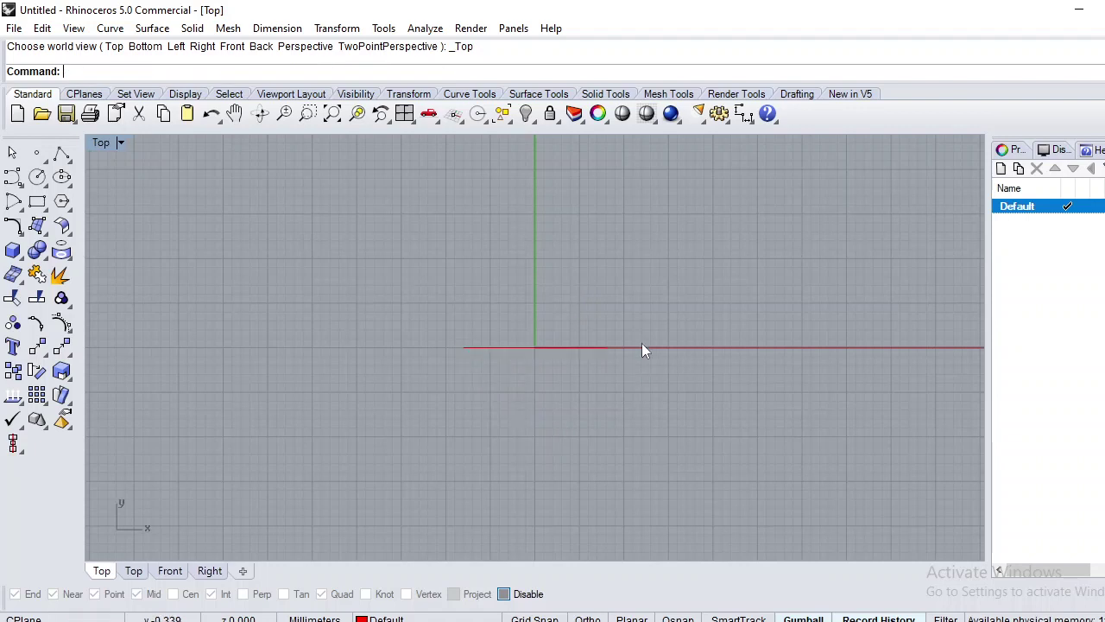
{"action": "key", "text": "ctrl+a"}
{"action": "key", "text": "F7"}
{"action": "key", "text": "Escape"}
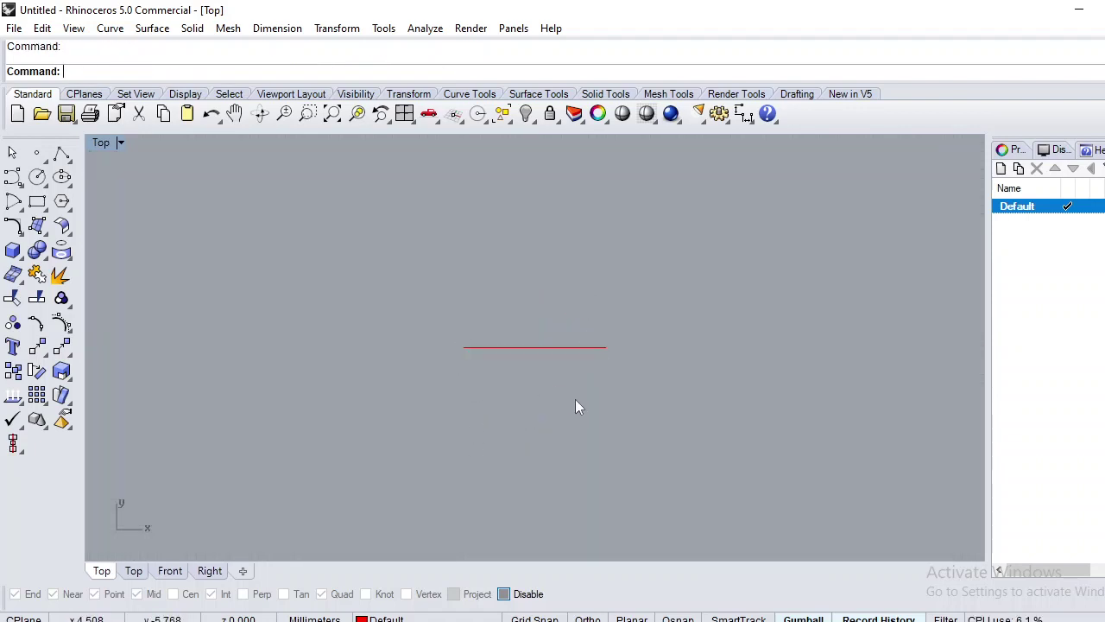
- Start CageEdit on the circle with a bounding-box control object in world coordinates
{"action": "scroll", "coordinate": [565, 355], "scroll_direction": "up", "scroll_amount": 6}
{"action": "scroll", "coordinate": [563, 352], "scroll_direction": "down", "scroll_amount": 4}
{"action": "left_click_drag", "start_coordinate": [636, 301], "coordinate": [416, 437]}
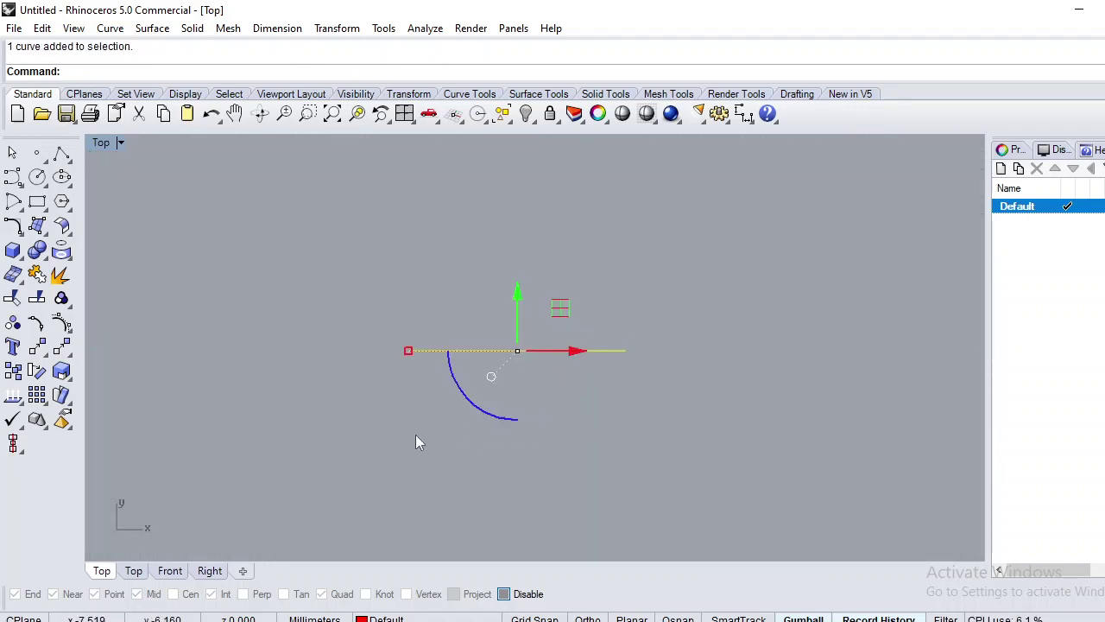
{"action": "type", "text": "CageEdit"}
{"action": "key", "text": "Return"}
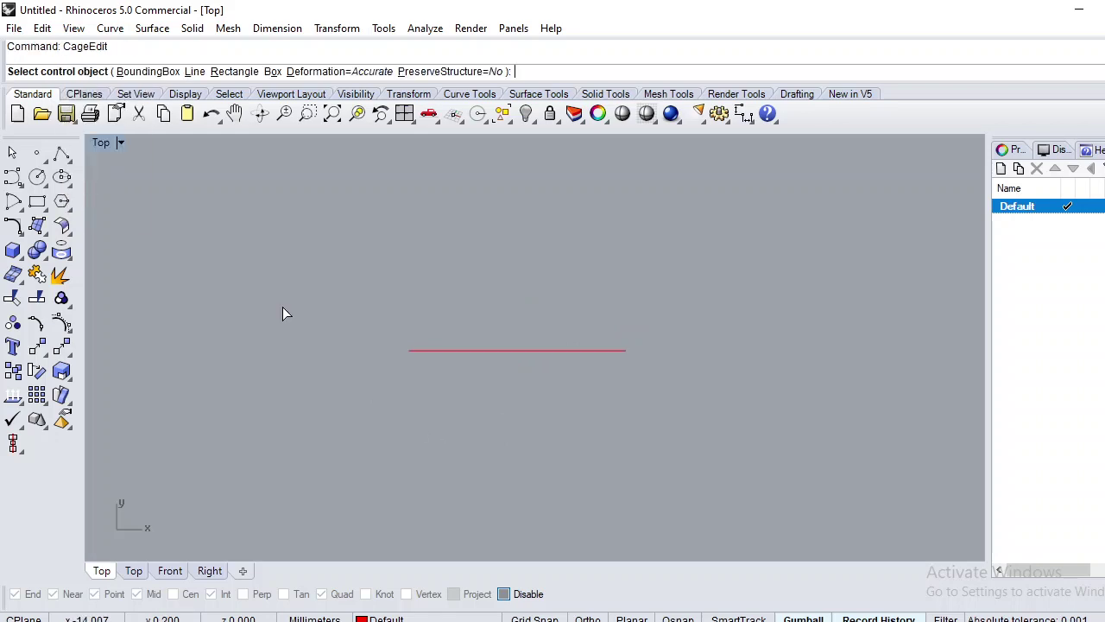
{"action": "left_click", "coordinate": [159, 74]}
{"action": "left_click", "coordinate": [206, 72]}
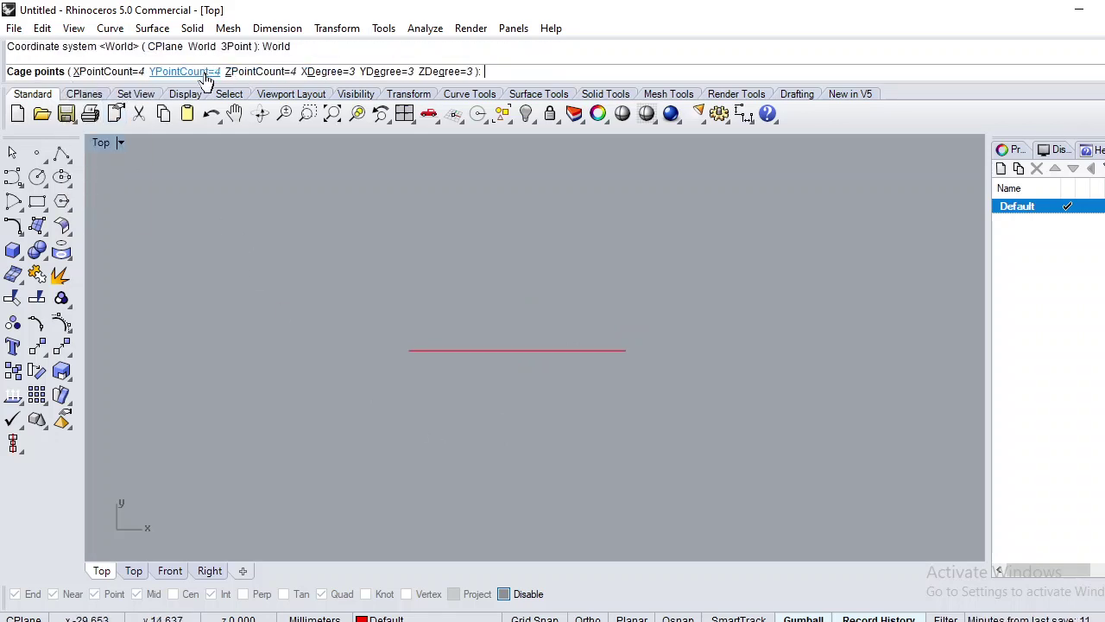
- Create the cage with 5 points in X and 5 in Y, editing the global region
{"action": "left_click", "coordinate": [121, 74]}
{"action": "type", "text": "5"}
{"action": "key", "text": "Return"}
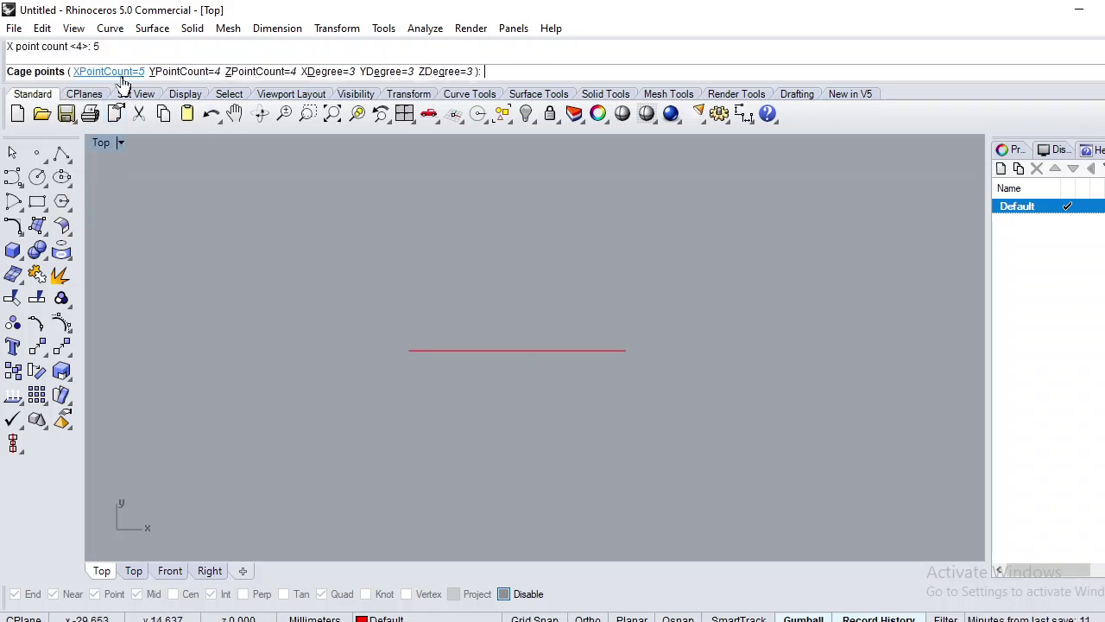
{"action": "left_click", "coordinate": [181, 72]}
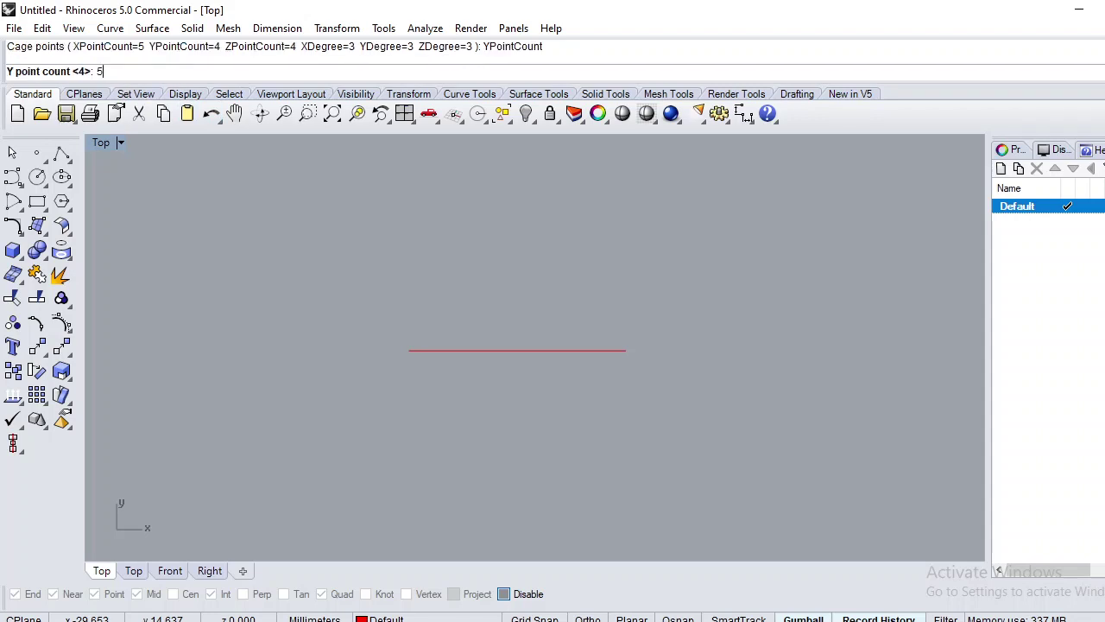
{"action": "type", "text": "5"}
{"action": "key", "text": "Return"}
{"action": "key", "text": "Return"}
{"action": "key", "text": "Return"}
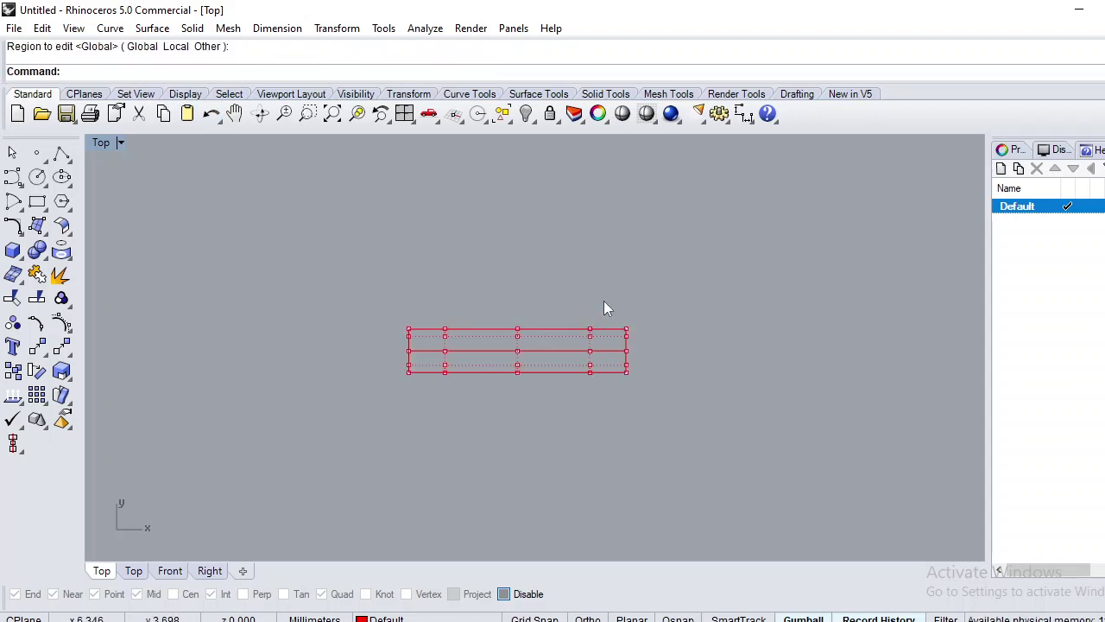
- Move the cage's inner point columns in the +Y direction to bend the circle into an arch, and adjust the middle column
{"action": "left_click_drag", "start_coordinate": [434, 436], "coordinate": [437, 437]}
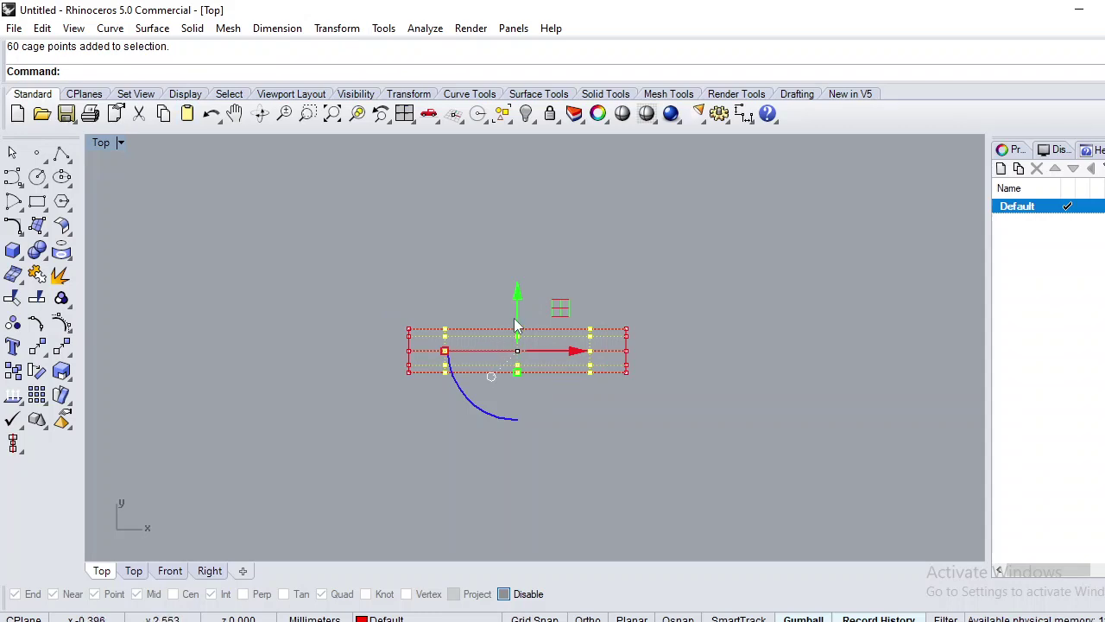
{"action": "left_click_drag", "start_coordinate": [518, 326], "coordinate": [544, 176]}
{"action": "right_click_drag", "start_coordinate": [525, 159], "coordinate": [525, 237]}
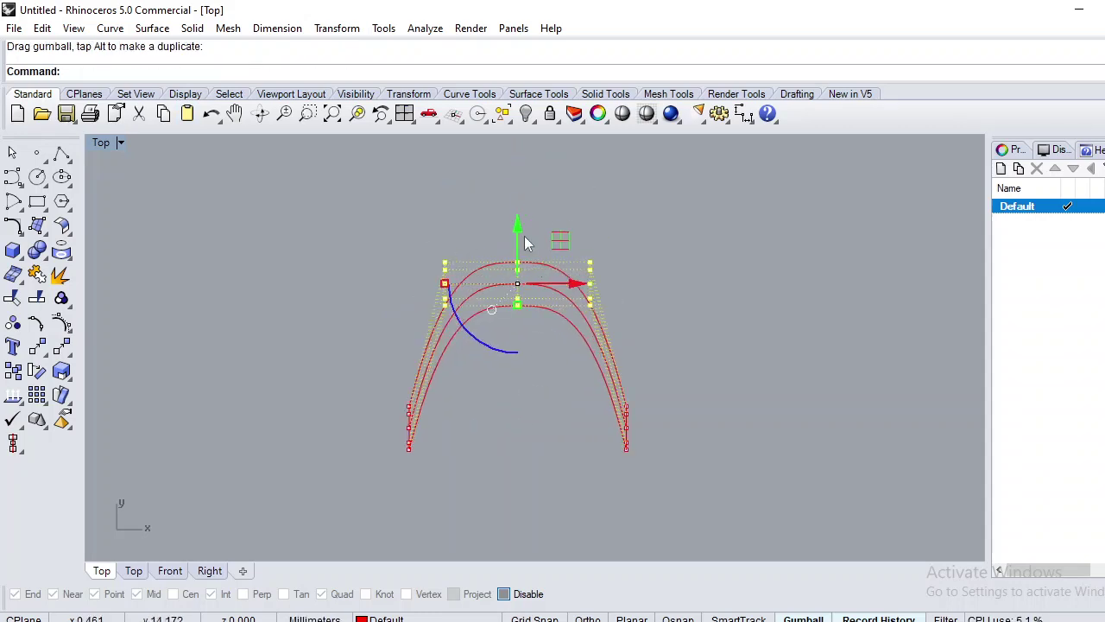
{"action": "scroll", "coordinate": [562, 279], "scroll_direction": "up", "scroll_amount": 2}
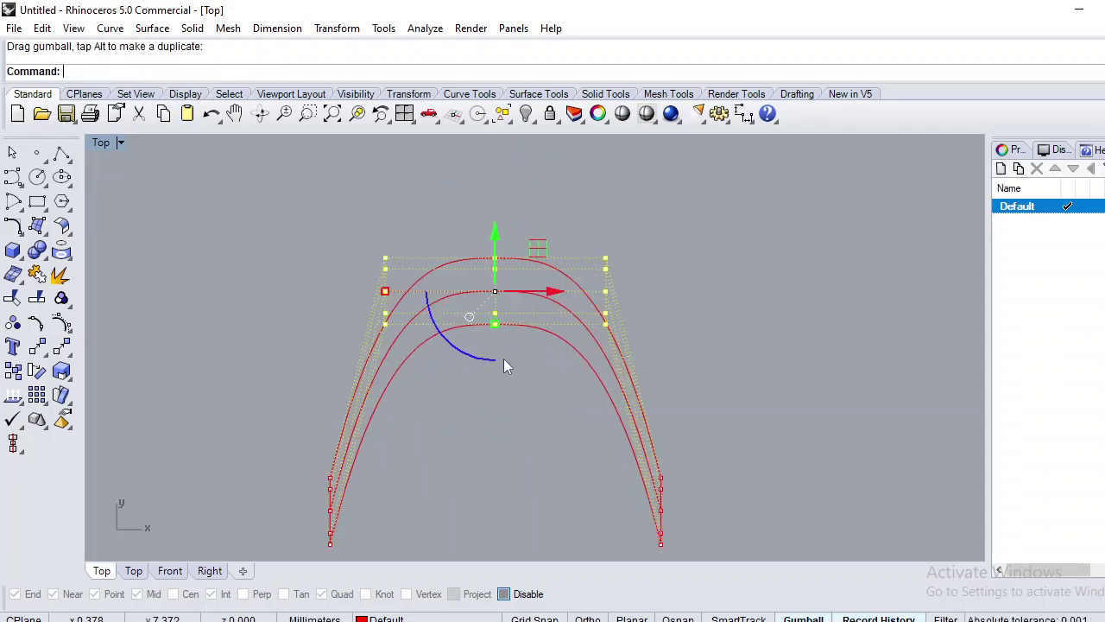
{"action": "scroll", "coordinate": [504, 359], "scroll_direction": "down", "scroll_amount": 3}
{"action": "left_click_drag", "start_coordinate": [498, 304], "coordinate": [473, 319]}
{"action": "left_click_drag", "start_coordinate": [505, 257], "coordinate": [481, 238]}
{"action": "left_click", "coordinate": [649, 245]}
- Switch to the Perspective view and delete the cage, keeping only the bent curve
{"action": "key", "text": "ctrl+F4"}
{"action": "scroll", "coordinate": [551, 433], "scroll_direction": "up", "scroll_amount": 4}
{"action": "right_click_drag", "start_coordinate": [553, 432], "coordinate": [510, 371]}
{"action": "key", "text": "Escape"}
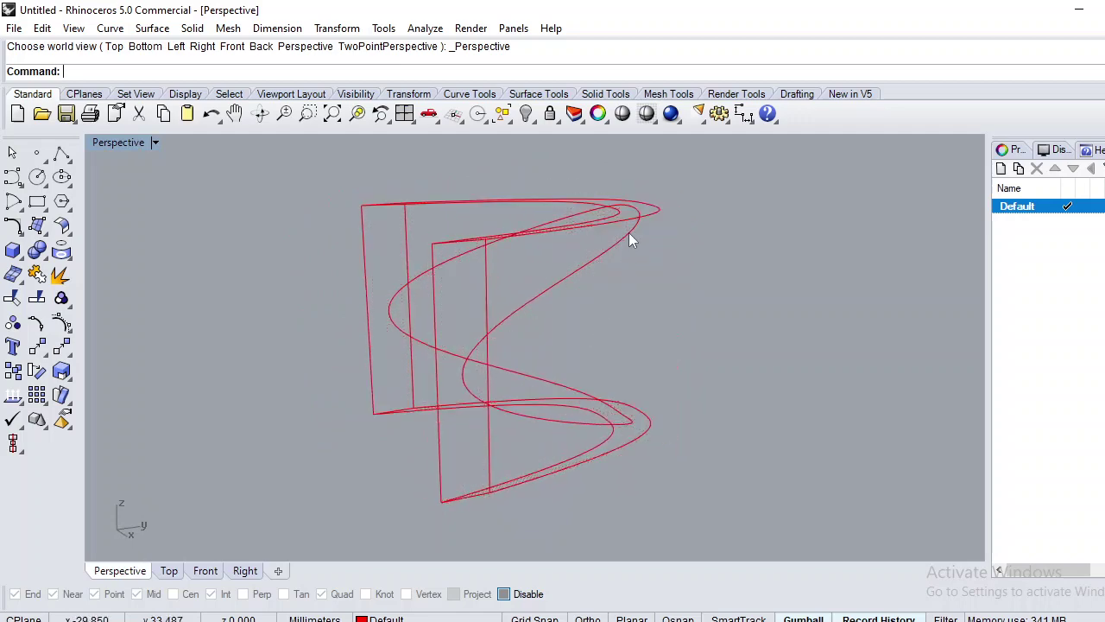
{"action": "left_click", "coordinate": [650, 209]}
{"action": "key", "text": "Delete"}
{"action": "right_click_drag", "start_coordinate": [365, 284], "coordinate": [686, 297]}
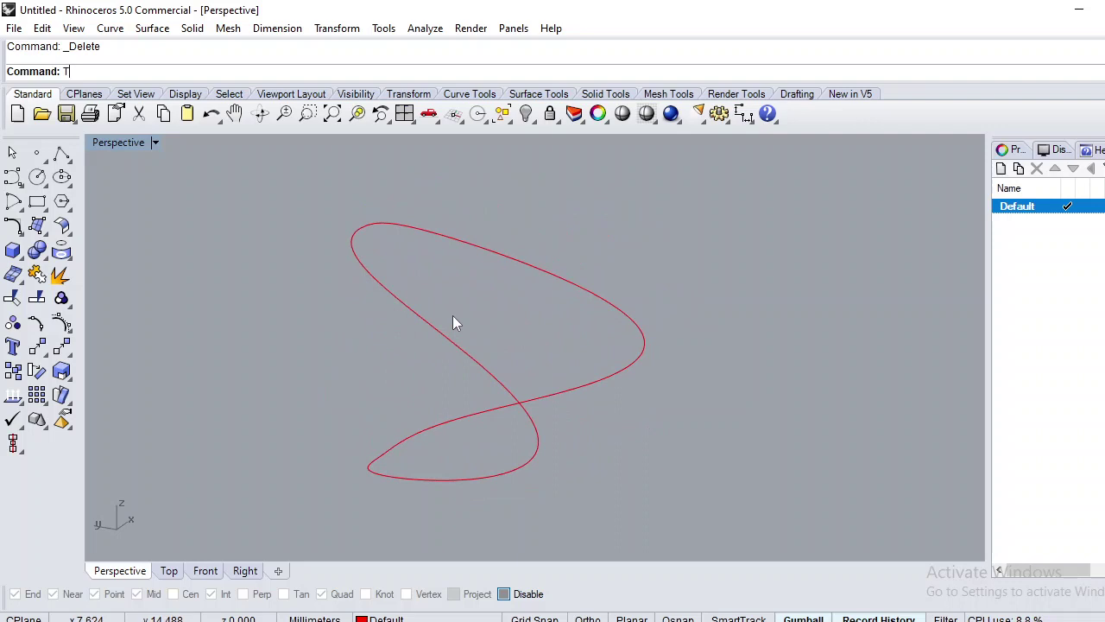
- Try a second bounding-box cage edit on the bent curve in world coordinates and delete that cage
{"action": "key", "text": "BackSpace"}
{"action": "right_click_drag", "start_coordinate": [454, 320], "coordinate": [454, 406]}
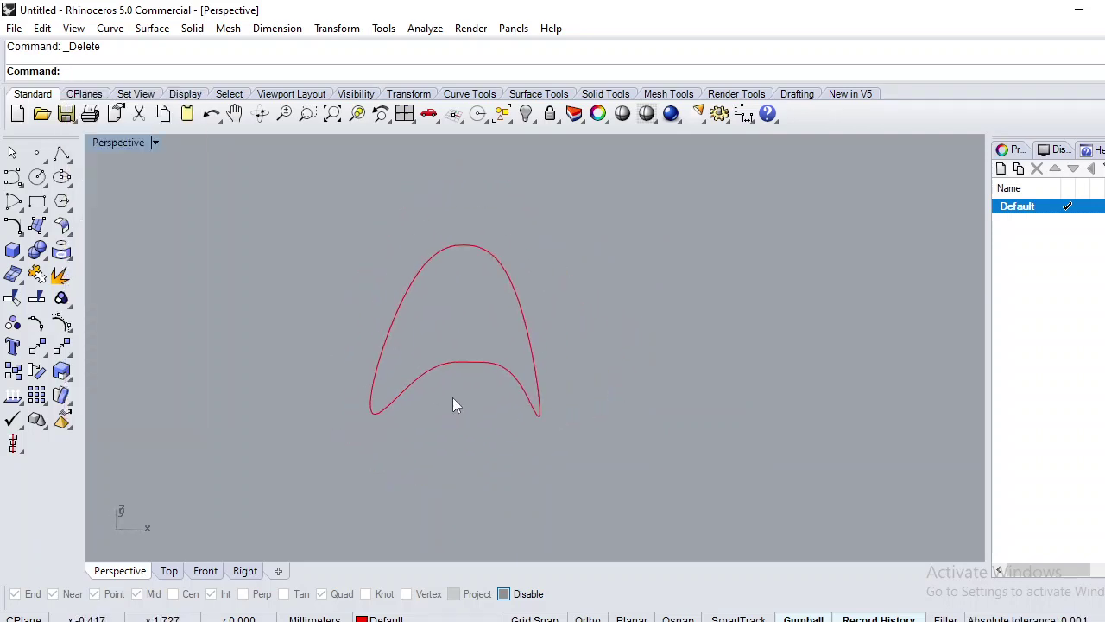
{"action": "left_click", "coordinate": [539, 352]}
{"action": "type", "text": "Ca"}
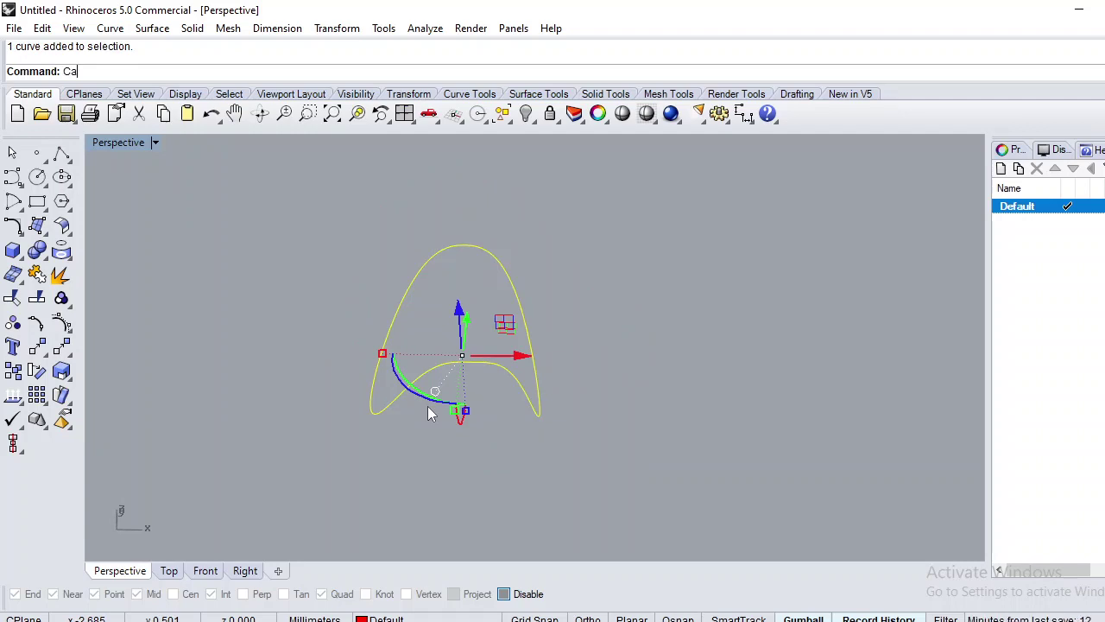
{"action": "type", "text": "geEdit"}
{"action": "key", "text": "Return"}
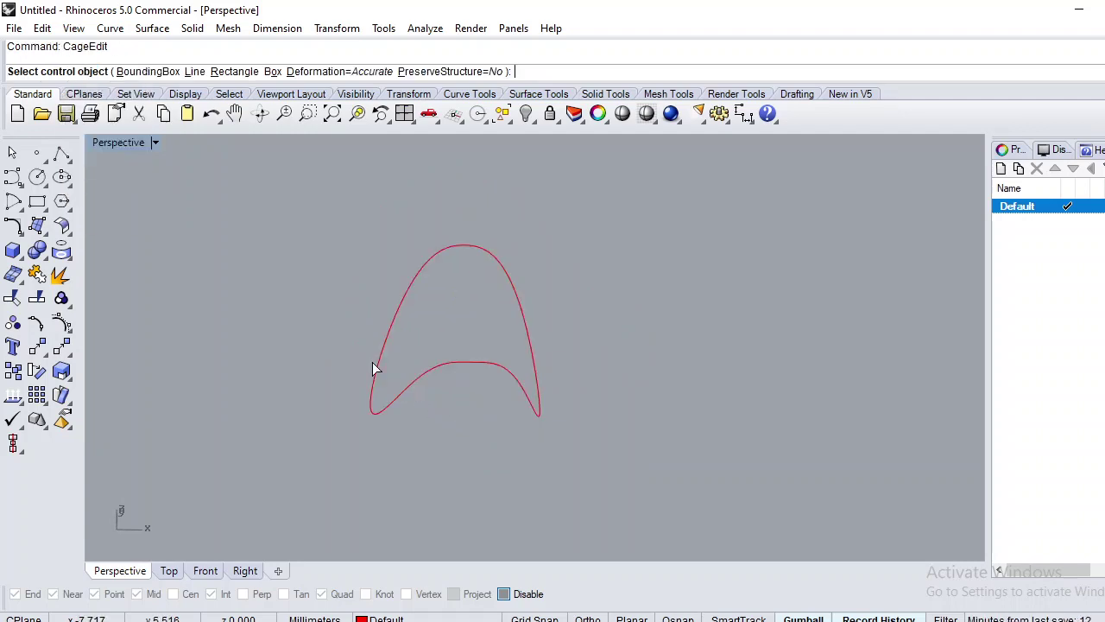
{"action": "left_click", "coordinate": [145, 73]}
{"action": "left_click", "coordinate": [207, 72]}
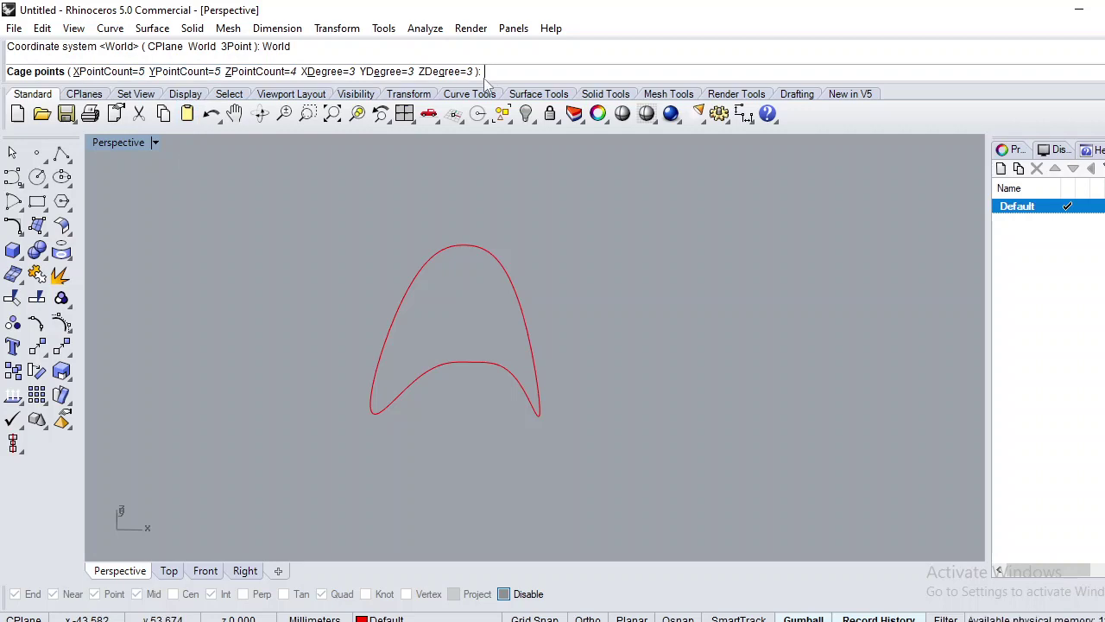
{"action": "key", "text": "Return"}
{"action": "key", "text": "Return"}
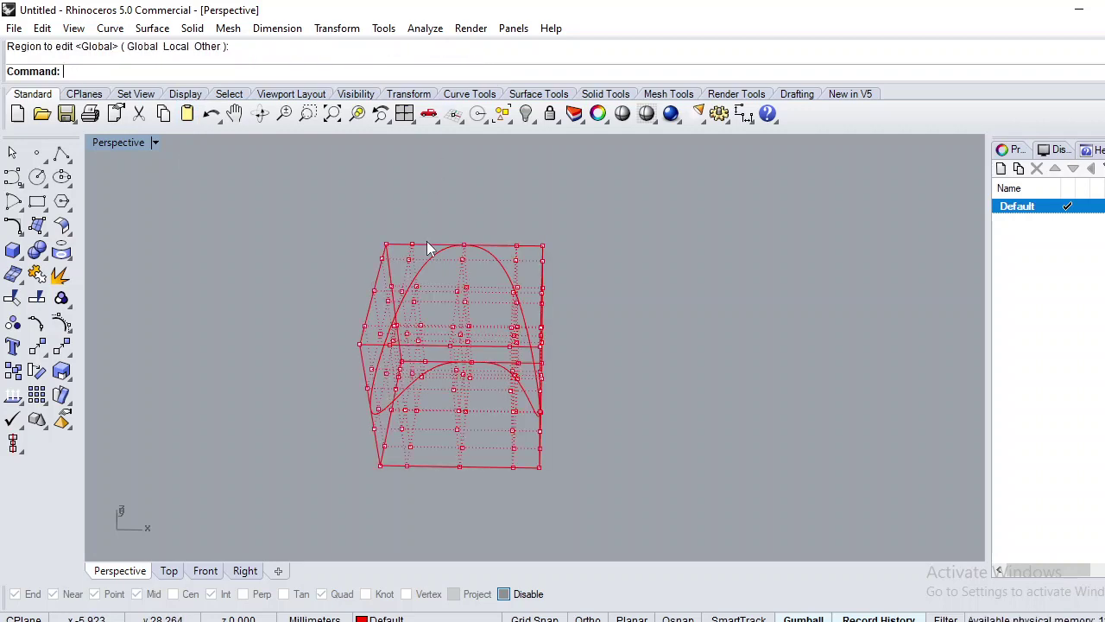
{"action": "left_click", "coordinate": [542, 267]}
{"action": "key", "text": "Delete"}
- Paste the copied circle back into the model at the base of the bent curve
{"action": "right_click_drag", "start_coordinate": [602, 335], "coordinate": [383, 309]}
{"action": "left_click_drag", "start_coordinate": [671, 265], "coordinate": [228, 483]}
{"action": "right_click_drag", "start_coordinate": [328, 441], "coordinate": [537, 434]}
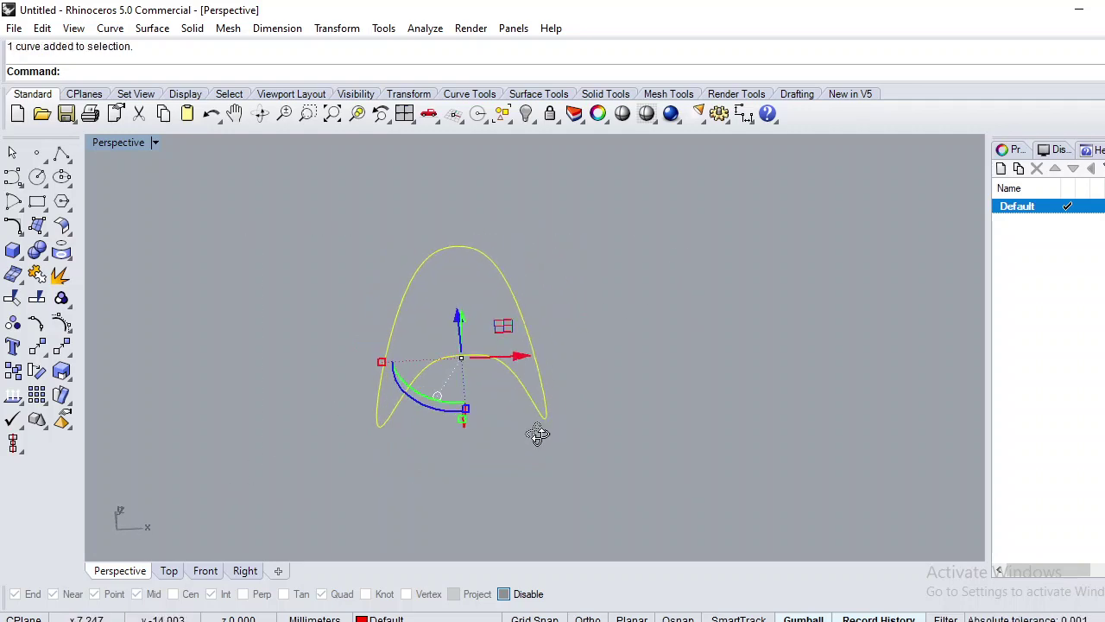
{"action": "left_click", "coordinate": [627, 432]}
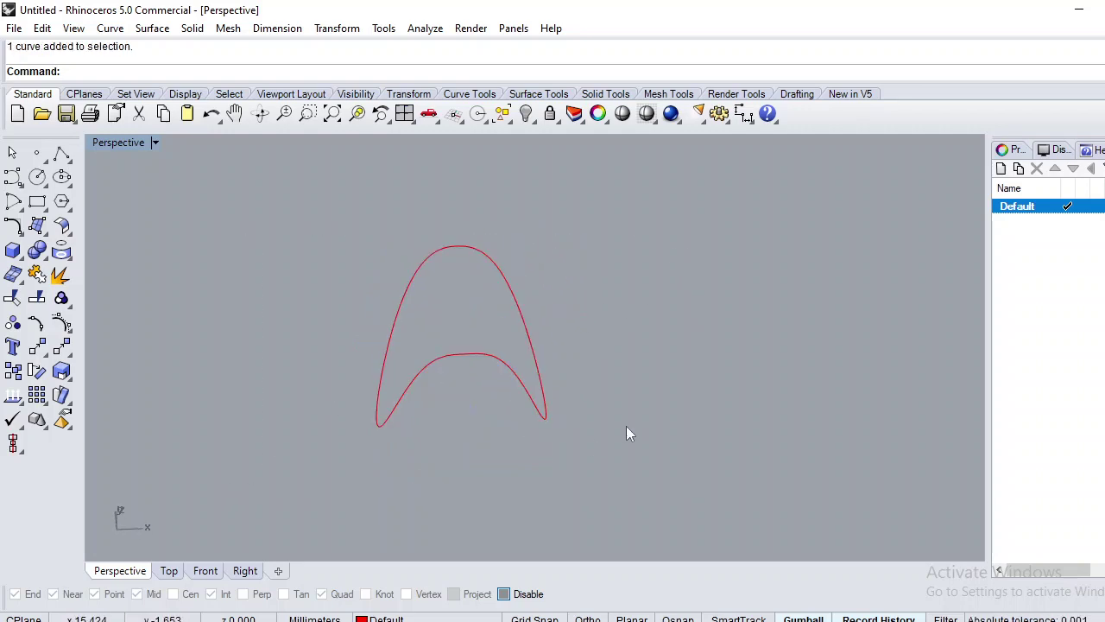
{"action": "key", "text": "ctrl+v"}
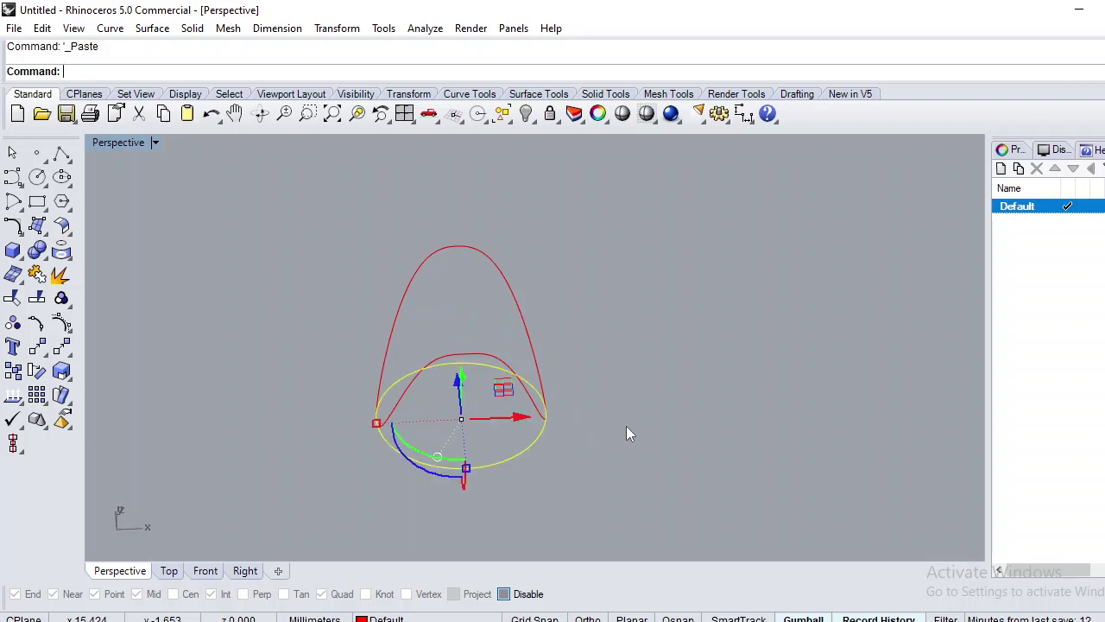
- Measure the pasted circle's length and copy the measured number to the clipboard
{"action": "right_click_drag", "start_coordinate": [490, 430], "coordinate": [458, 409]}
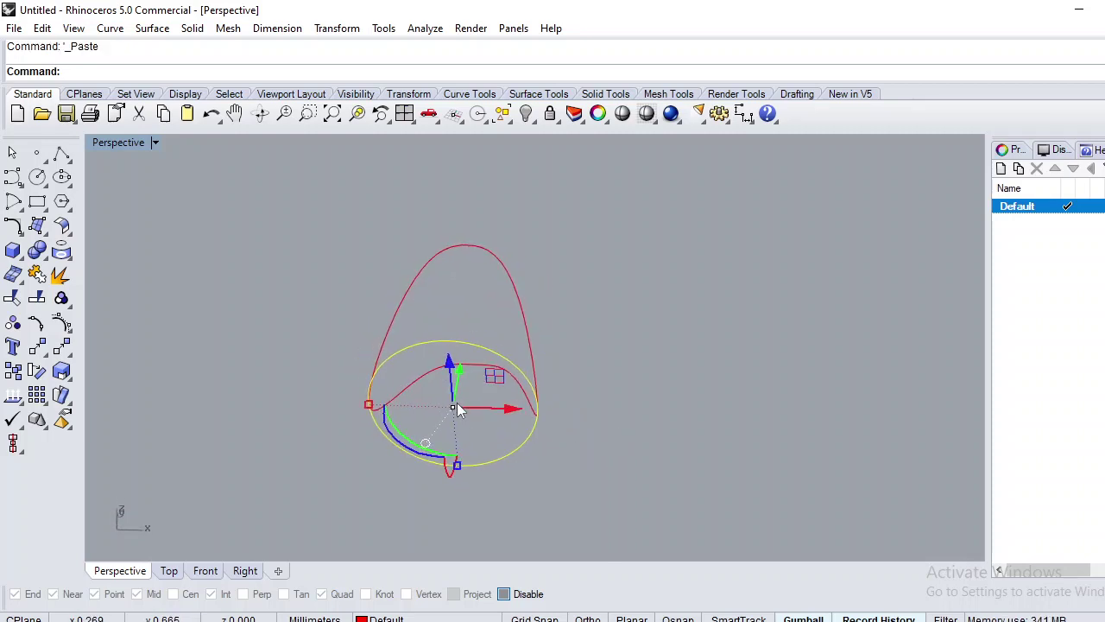
{"action": "type", "text": "ngth"}
{"action": "key", "text": "Return"}
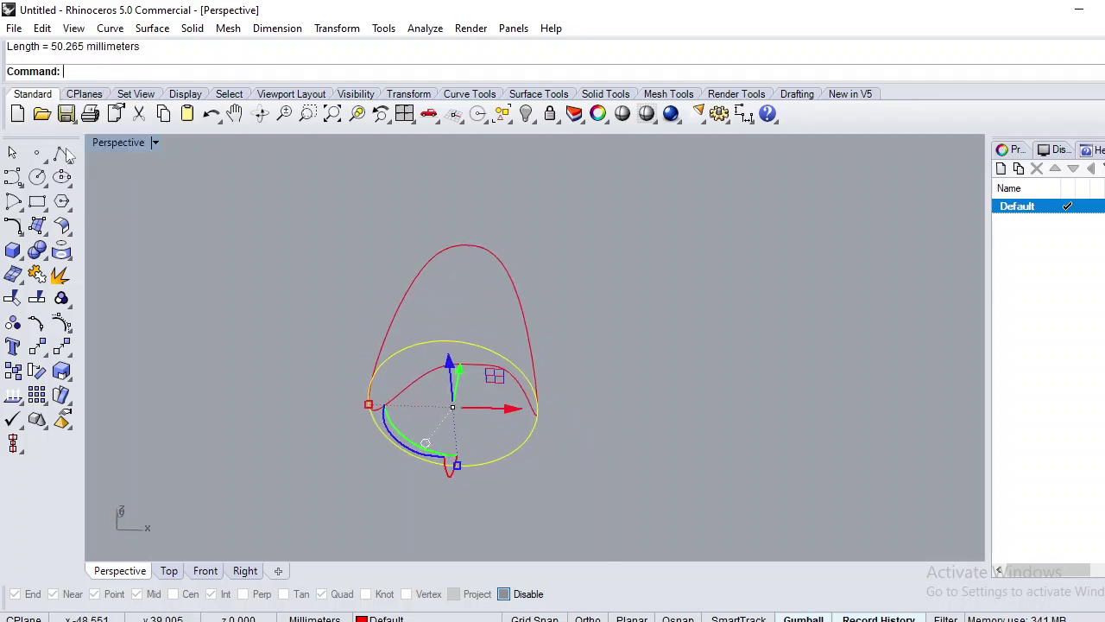
{"action": "left_click_drag", "start_coordinate": [85, 48], "coordinate": [51, 47]}
{"action": "right_click", "coordinate": [52, 48]}
{"action": "left_click", "coordinate": [96, 79]}
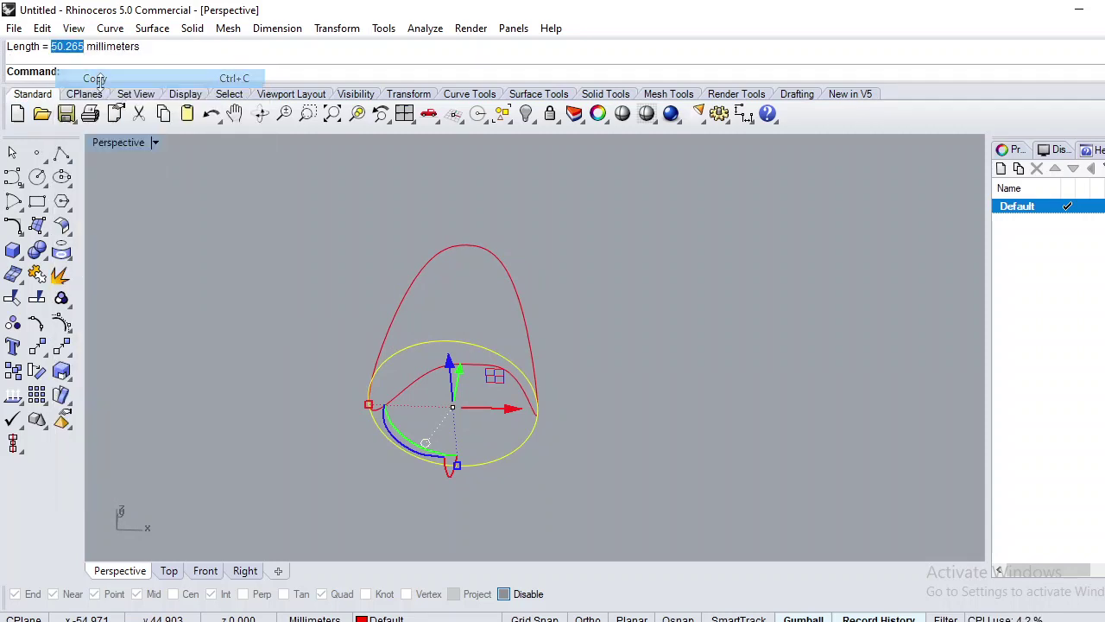
- Draw a 50.265 mm line from the origin along the X axis
{"action": "type", "text": "L"}
{"action": "key", "text": "Return"}
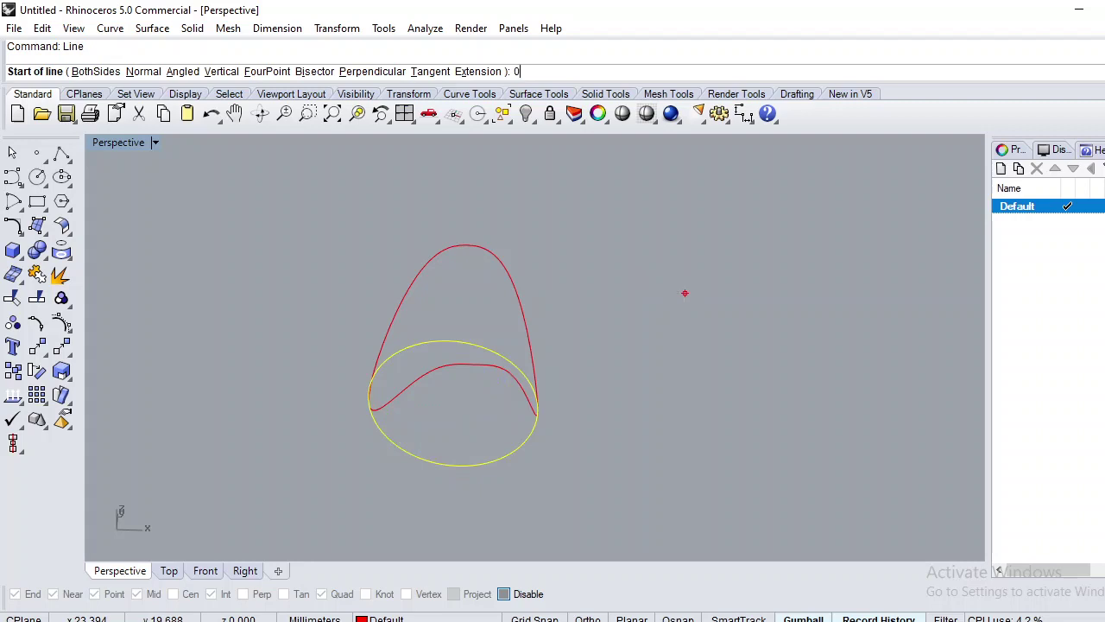
{"action": "key", "text": "Return"}
{"action": "key", "text": "ctrl+v"}
{"action": "key", "text": "Return"}
{"action": "scroll", "coordinate": [760, 436], "scroll_direction": "down", "scroll_amount": 3}
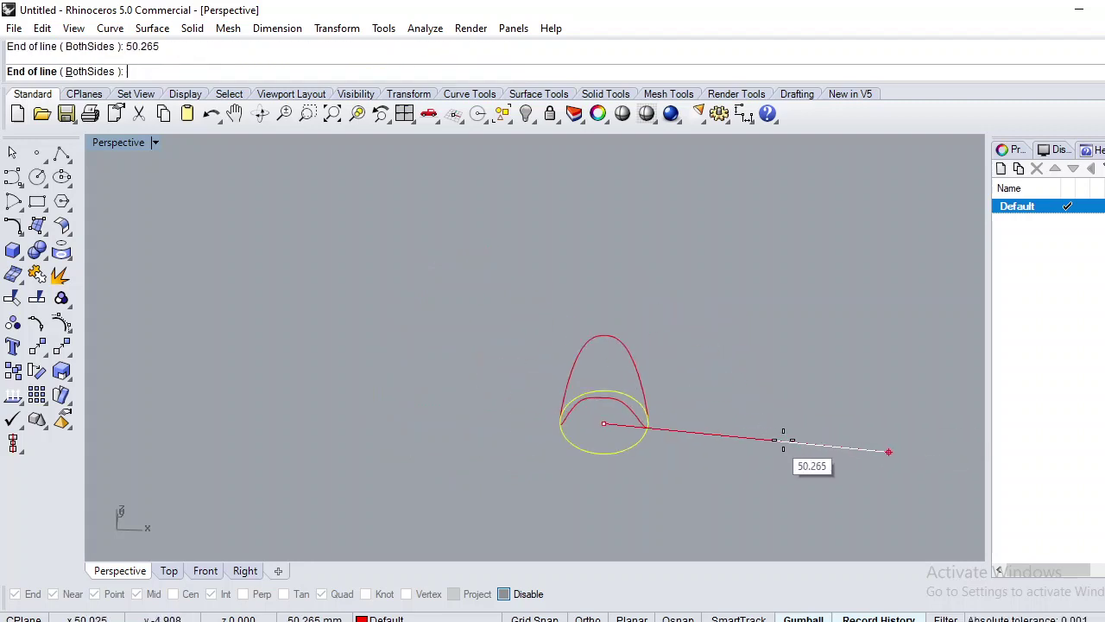
{"action": "left_click", "coordinate": [882, 435]}
{"action": "key", "text": "Escape"}
- Move the line from its midpoint to the origin so it is centred on the circle
{"action": "left_click", "coordinate": [757, 431]}
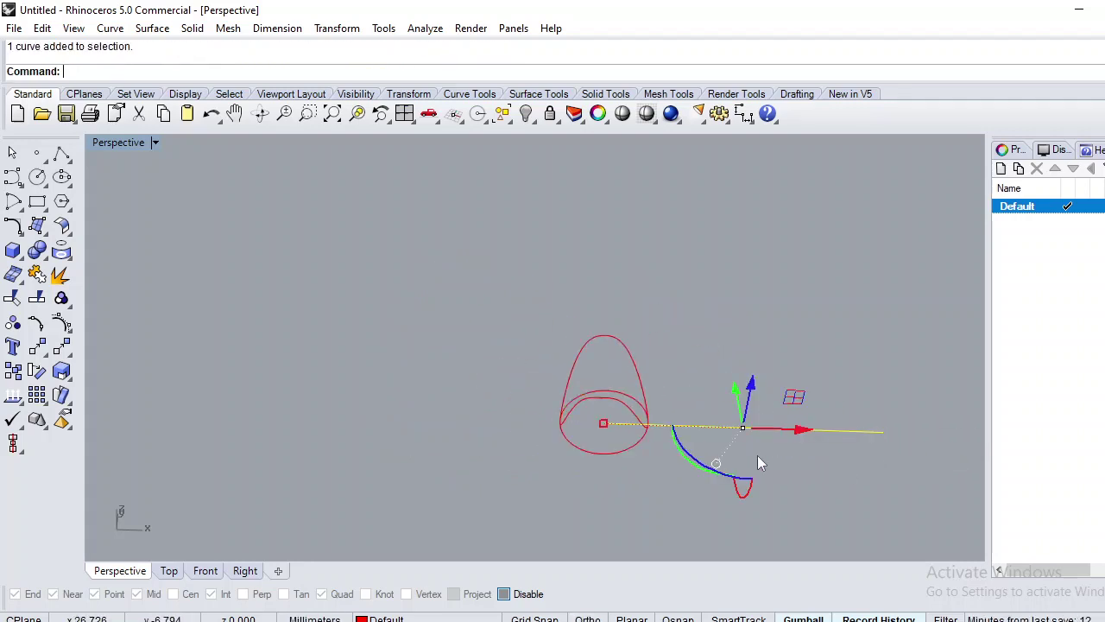
{"action": "type", "text": "M"}
{"action": "key", "text": "Return"}
{"action": "left_click", "coordinate": [751, 426]}
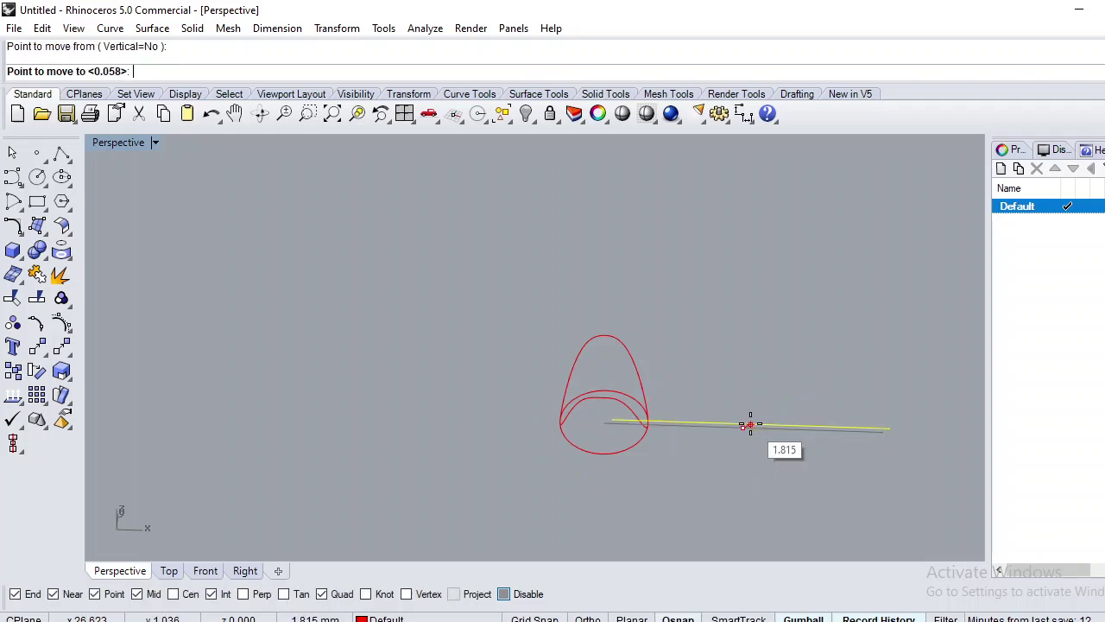
{"action": "type", "text": "0"}
{"action": "key", "text": "Return"}
{"action": "key", "text": "Escape"}
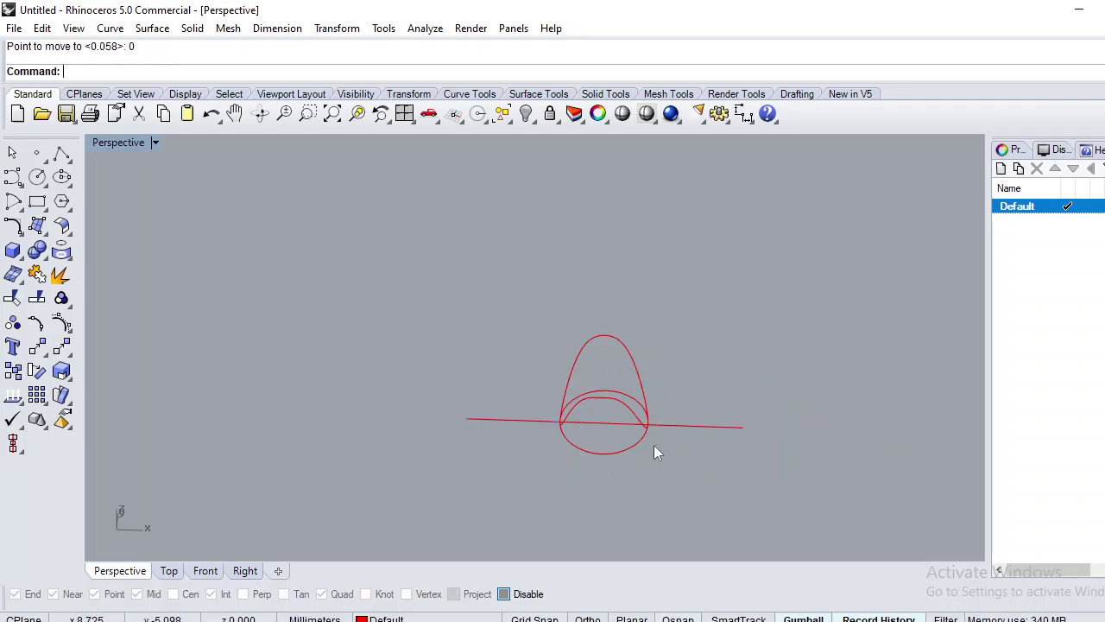
- Measure the centred straight line's length
{"action": "scroll", "coordinate": [688, 412], "scroll_direction": "up", "scroll_amount": 2}
{"action": "left_click", "coordinate": [687, 412]}
{"action": "type", "text": "Length"}
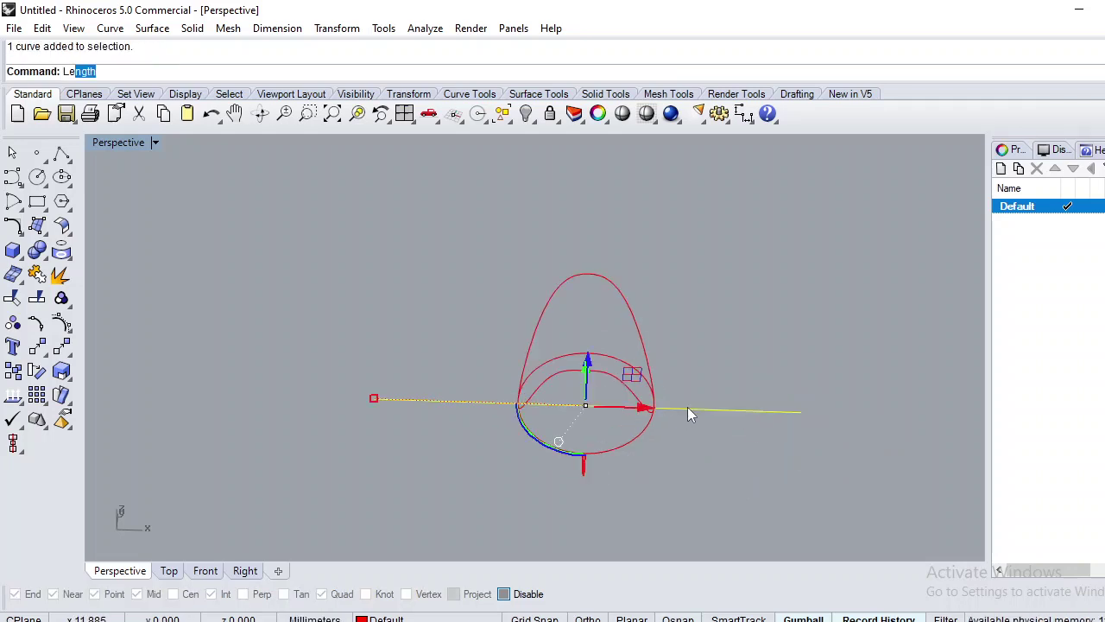
{"action": "key", "text": "Return"}
{"action": "left_click", "coordinate": [734, 344]}
{"action": "left_click", "coordinate": [594, 354]}
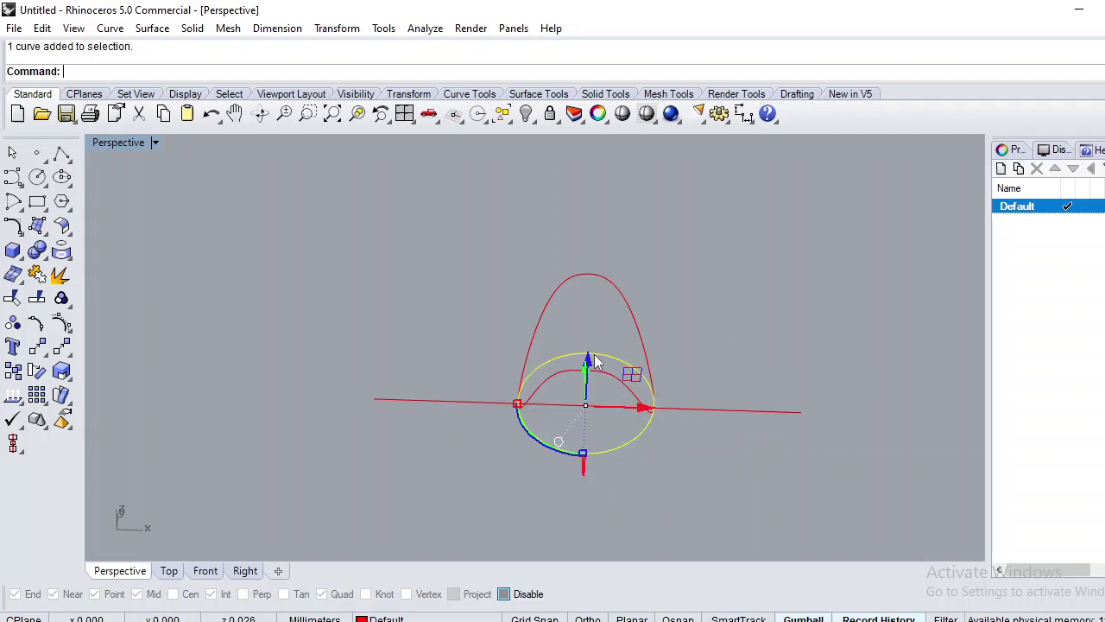
{"action": "left_click", "coordinate": [716, 314]}
- In the Top view, draw a line along the Y axis from the origin, extending equally to both sides past the bent curve
{"action": "mouse_move", "coordinate": [606, 399]}
{"action": "right_mouse_down"}
{"action": "mouse_move", "coordinate": [446, 281]}
{"action": "mouse_move", "coordinate": [575, 377]}
{"action": "mouse_move", "coordinate": [600, 380]}
{"action": "right_mouse_up"}
{"action": "type", "text": "Top"}
{"action": "key", "text": "Return"}
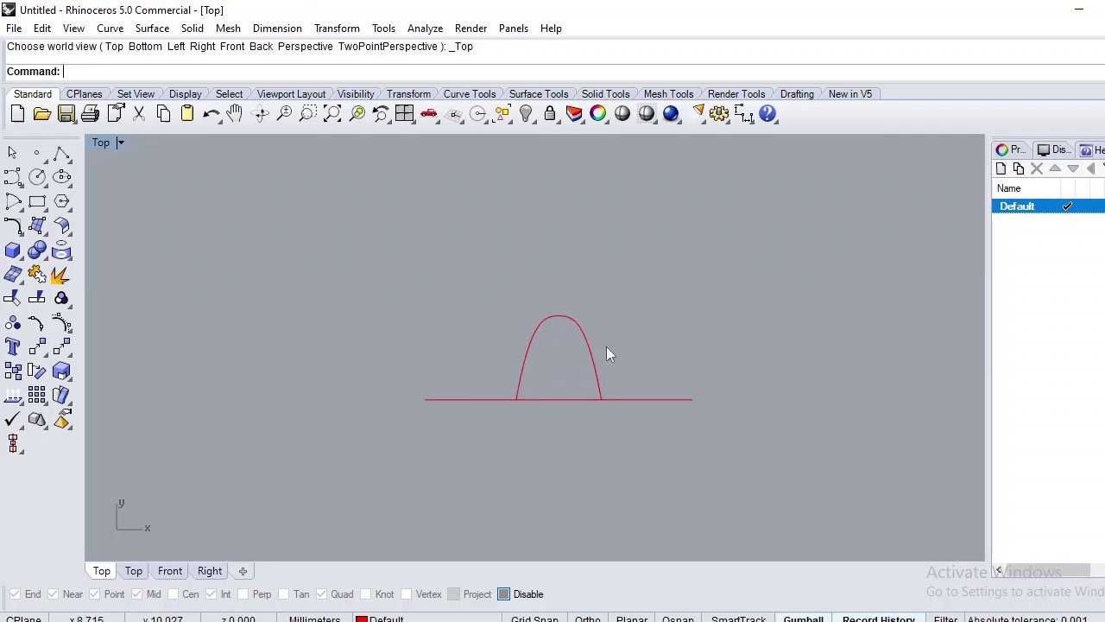
{"action": "type", "text": "Line"}
{"action": "key", "text": "Return"}
{"action": "type", "text": "0"}
{"action": "key", "text": "Return"}
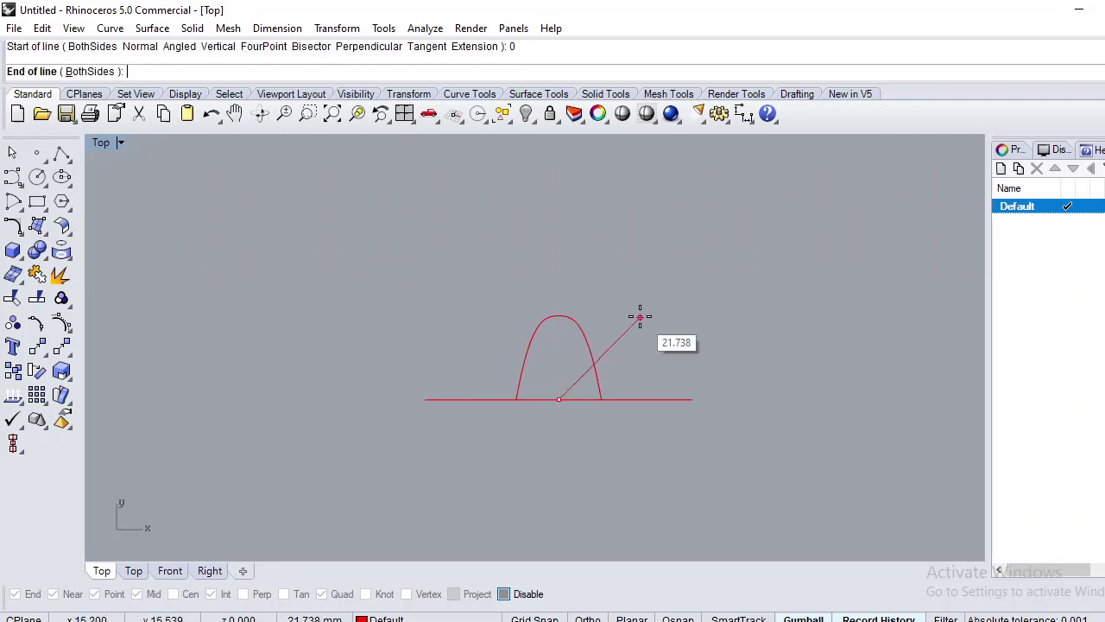
{"action": "type", "text": "b"}
{"action": "key", "text": "Return"}
{"action": "left_click", "coordinate": [580, 231]}
- Extrude the Y-axis line to both sides into a vertical plane cutting through the middle of the bent curve
{"action": "left_click", "coordinate": [559, 242]}
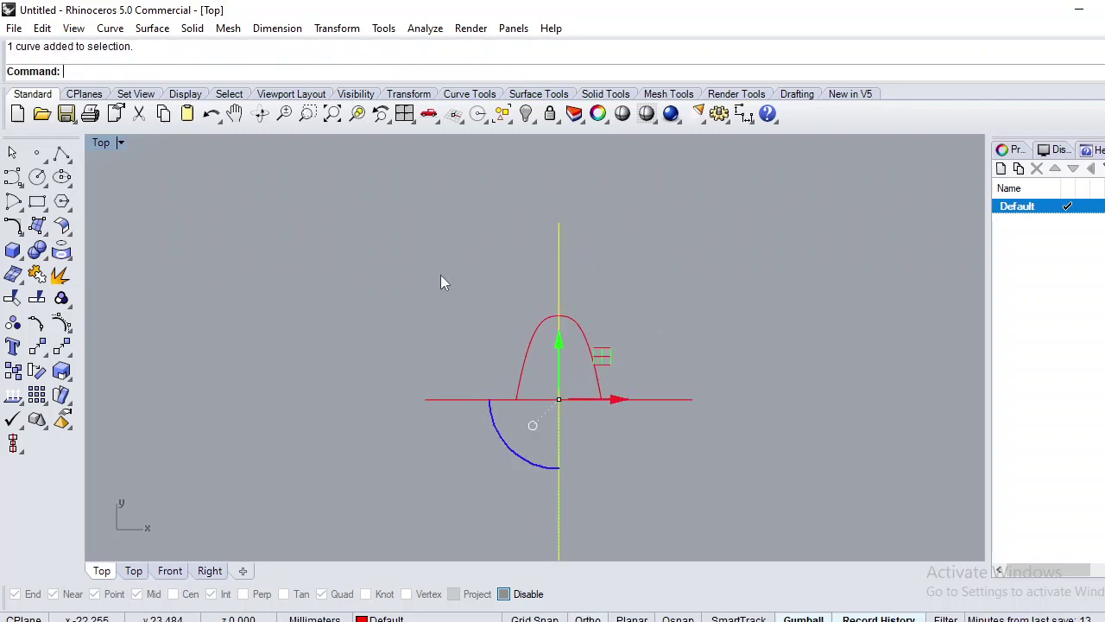
{"action": "key", "text": "F4"}
{"action": "right_click_drag", "start_coordinate": [600, 371], "coordinate": [532, 355]}
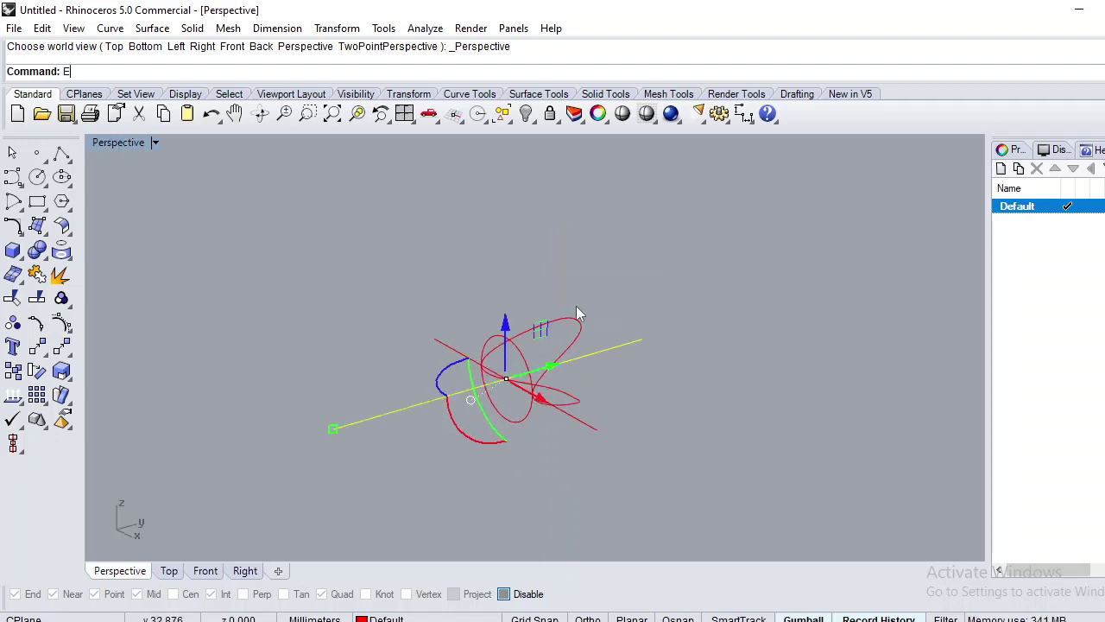
{"action": "type", "text": "xtrudeCrv"}
{"action": "key", "text": "Return"}
{"action": "type", "text": "b"}
{"action": "key", "text": "Return"}
{"action": "key", "text": "Return"}
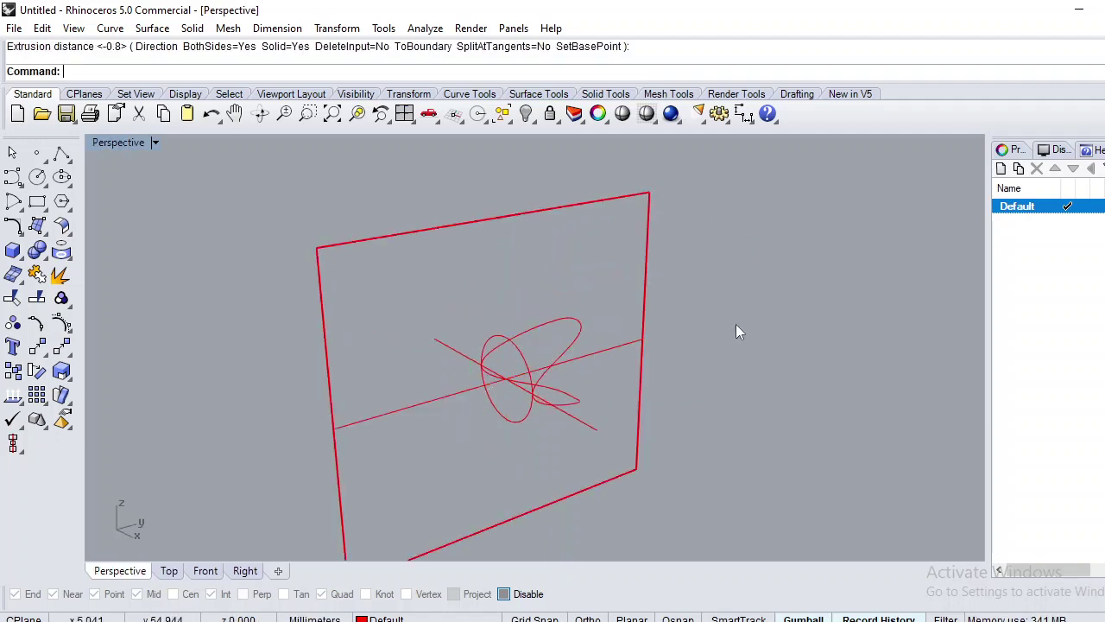
- Split the bent curve into two halves along the Y axis
{"action": "left_click", "coordinate": [580, 335]}
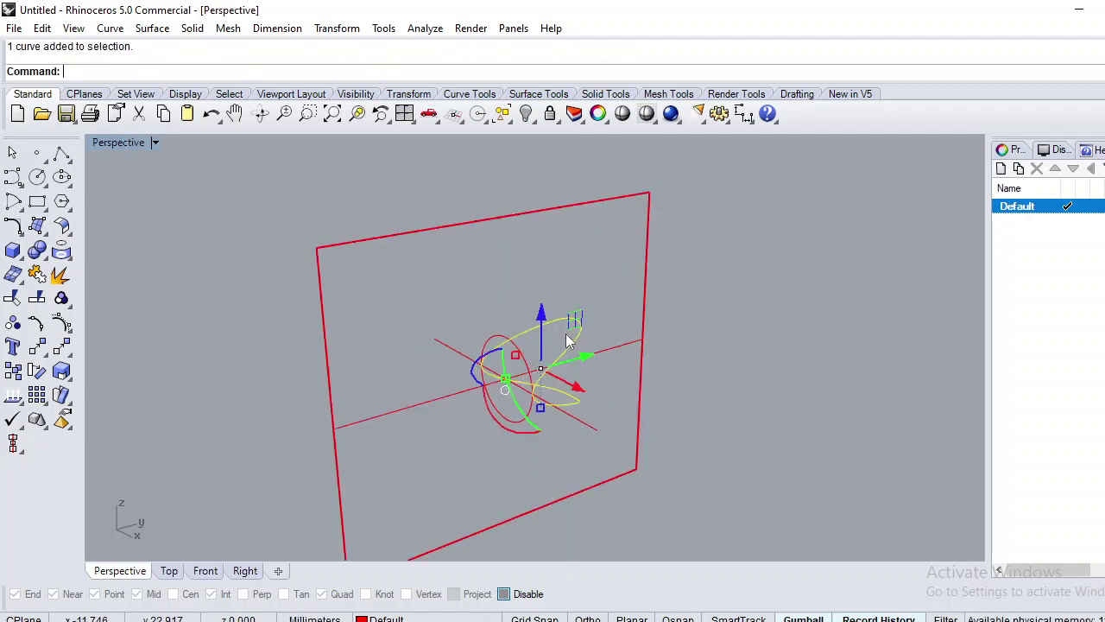
{"action": "key", "text": "Return"}
{"action": "left_click", "coordinate": [614, 352]}
{"action": "key", "text": "Return"}
{"action": "left_click", "coordinate": [663, 372]}
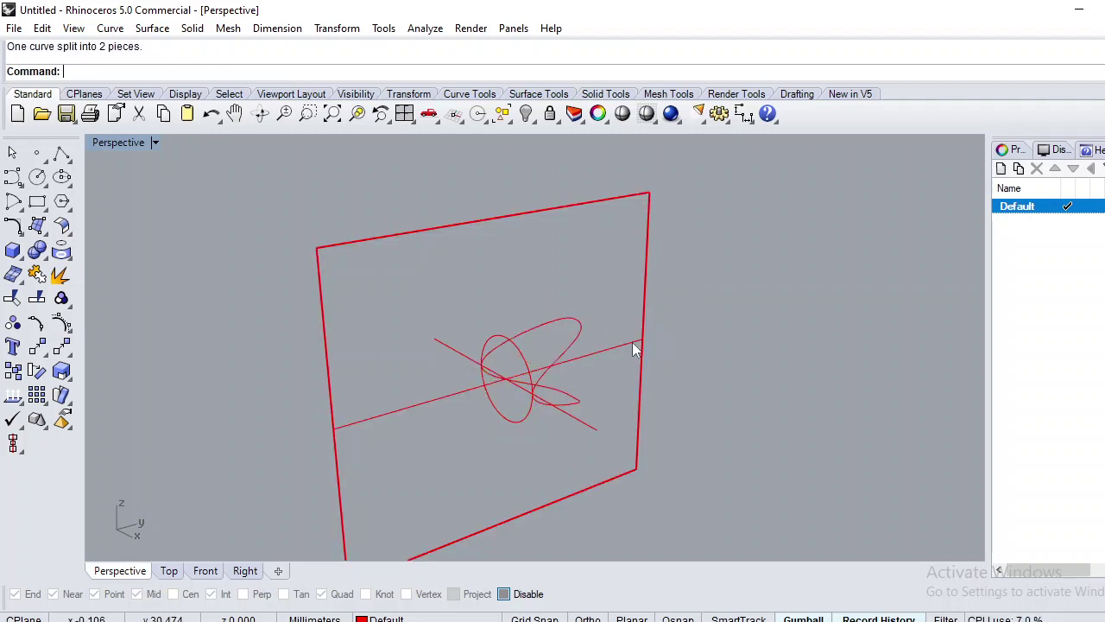
- Delete the Y-axis line, the +X half of the bent curve and the extruded plane
{"action": "left_click", "coordinate": [631, 342]}
{"action": "key", "text": "Delete"}
{"action": "left_click", "coordinate": [571, 354]}
{"action": "key", "text": "Delete"}
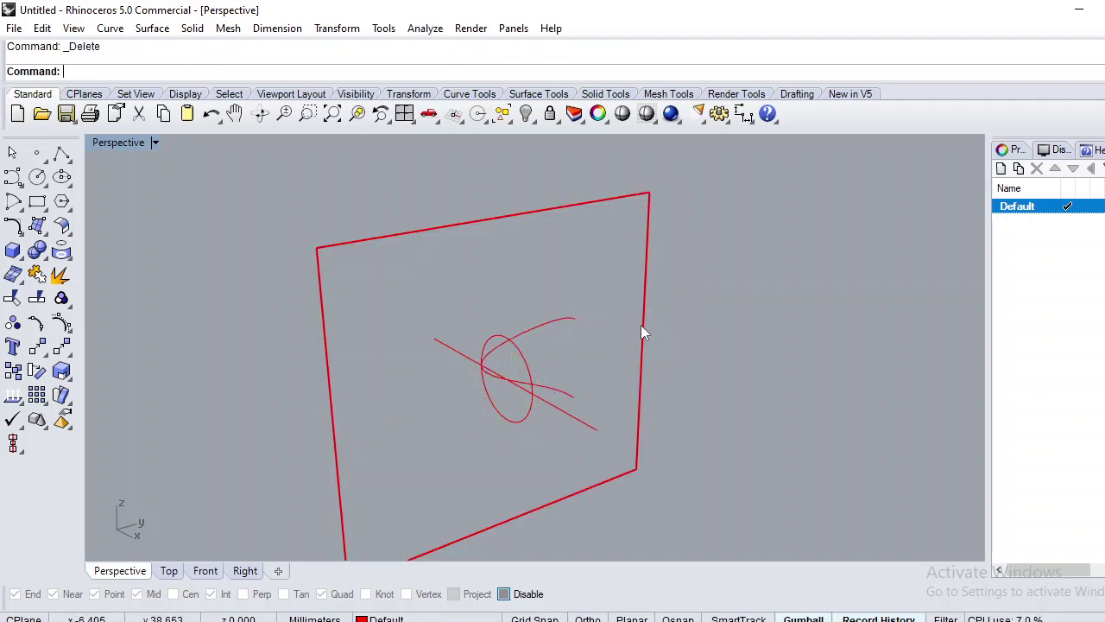
{"action": "left_click", "coordinate": [643, 325]}
{"action": "key", "text": "Delete"}
{"action": "right_click_drag", "start_coordinate": [340, 370], "coordinate": [514, 325]}
{"action": "left_click", "coordinate": [515, 325]}
{"action": "right_click_drag", "start_coordinate": [446, 311], "coordinate": [519, 304]}
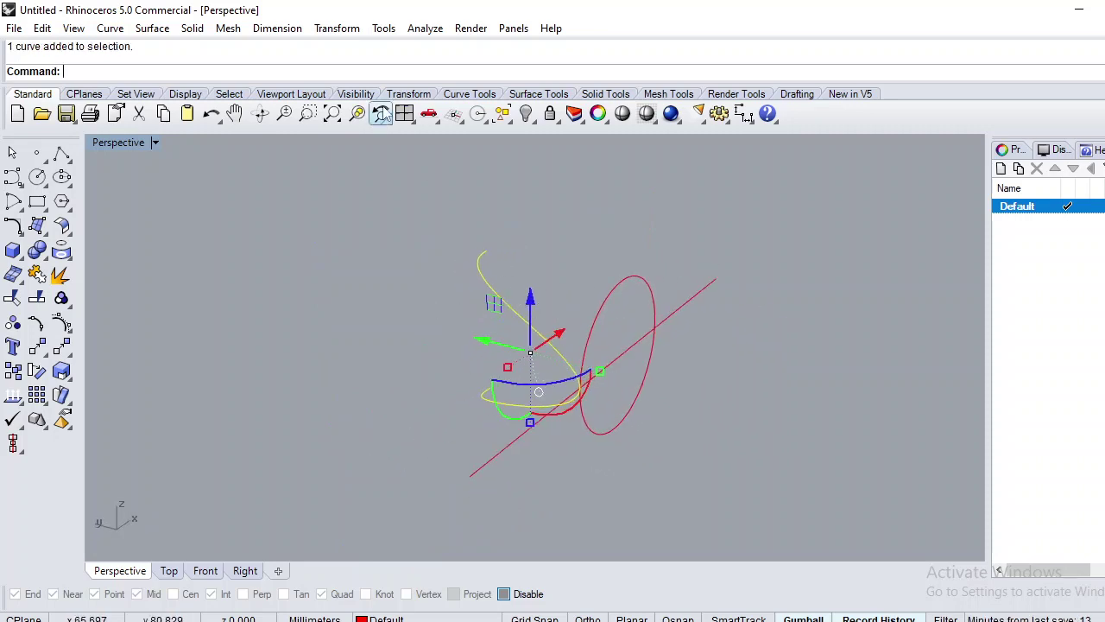
{"action": "left_click", "coordinate": [342, 33]}
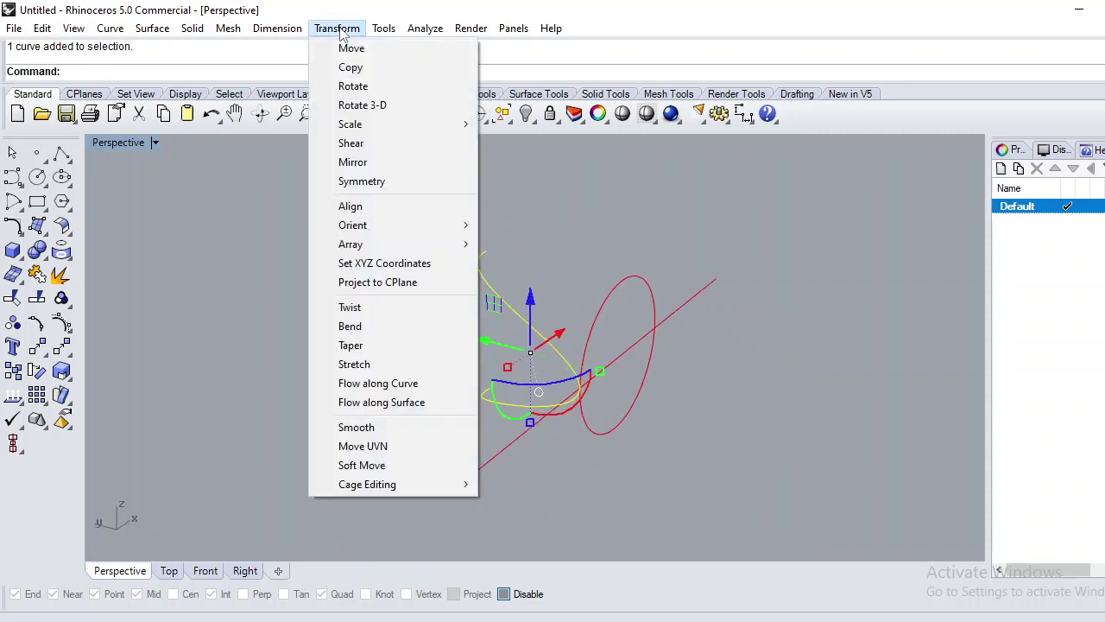
{"action": "left_click", "coordinate": [386, 391]}
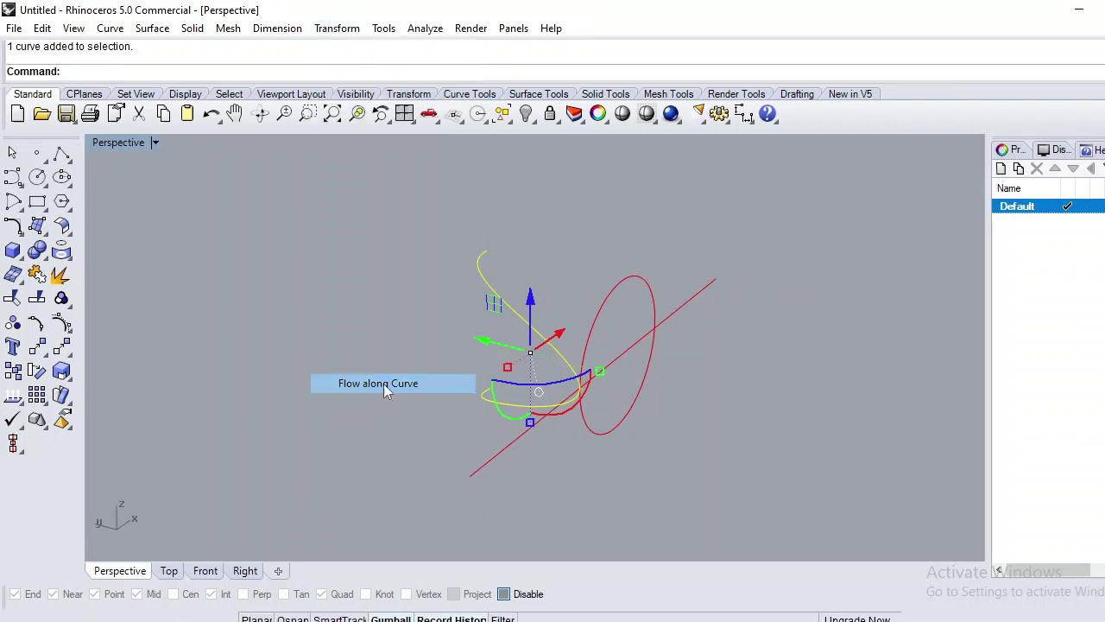
{"action": "right_click_drag", "start_coordinate": [628, 343], "coordinate": [584, 363]}
{"action": "key", "text": "Escape"}
{"action": "right_click", "coordinate": [414, 282]}
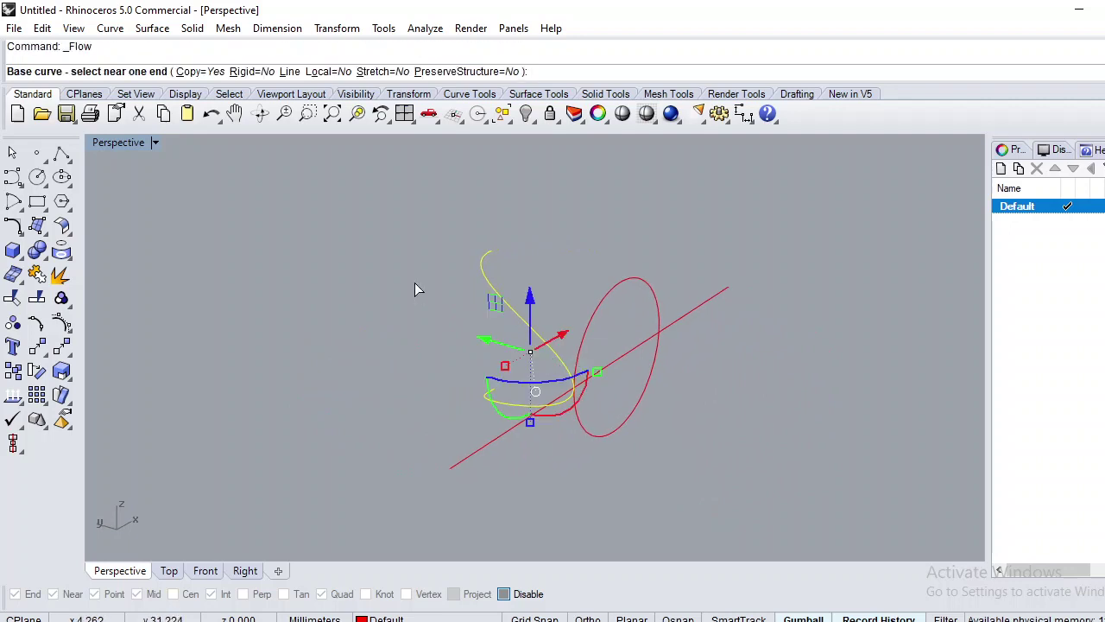
{"action": "key", "text": "Escape"}
{"action": "key", "text": "Escape"}
- Flow a copy of the remaining half curve from the circle onto the straight line, and hide the original half curve
{"action": "left_click", "coordinate": [542, 325]}
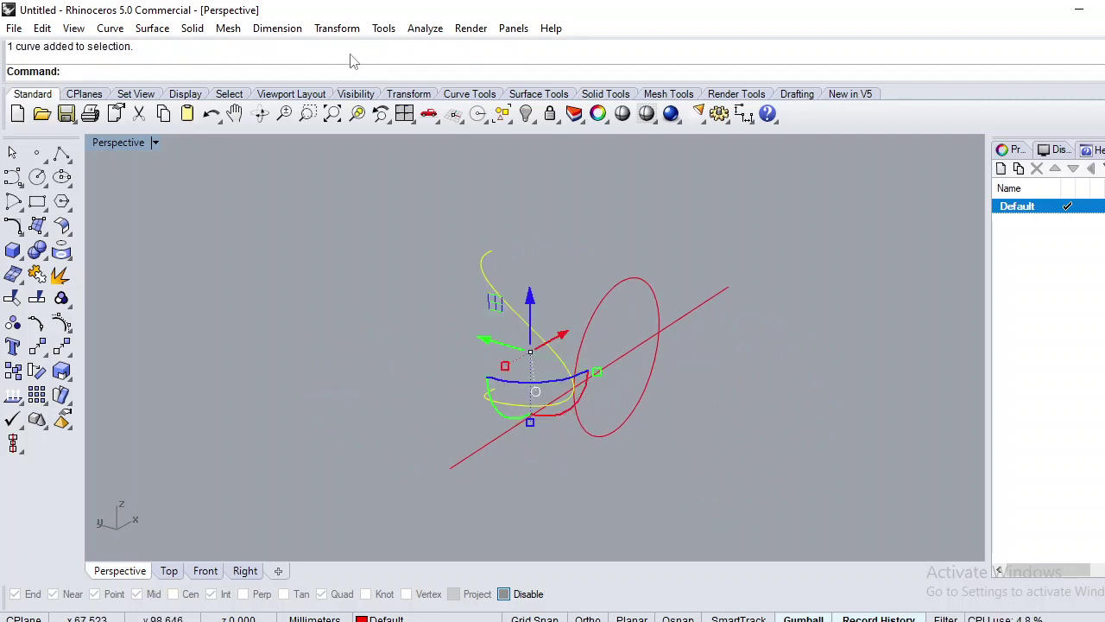
{"action": "left_click", "coordinate": [337, 27]}
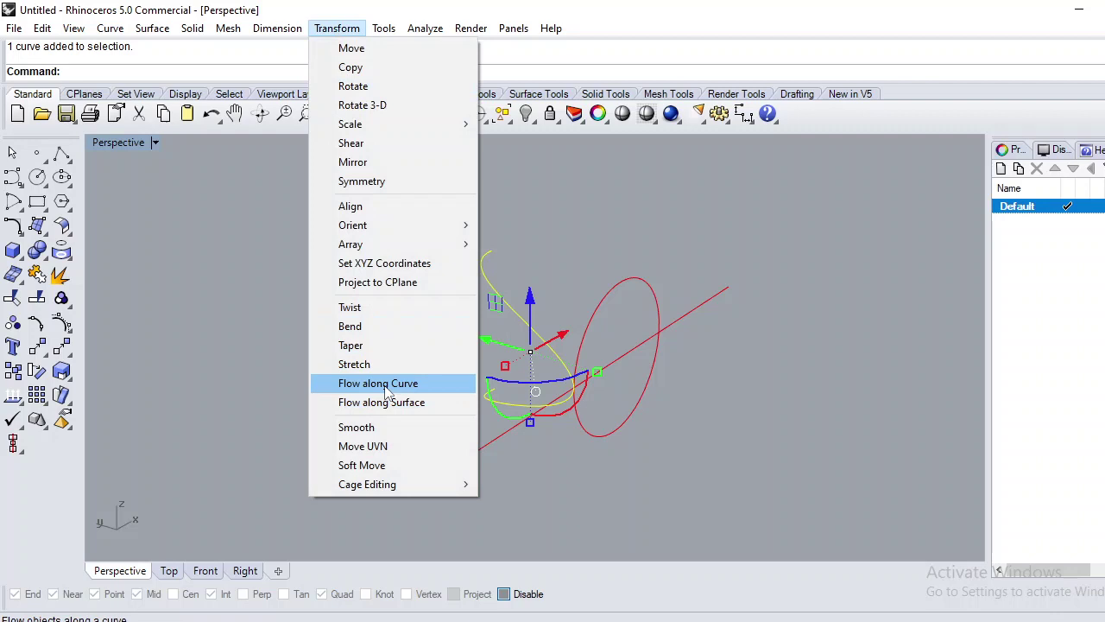
{"action": "left_click", "coordinate": [385, 390]}
{"action": "right_click_drag", "start_coordinate": [604, 363], "coordinate": [466, 348]}
{"action": "right_click_drag", "start_coordinate": [678, 345], "coordinate": [644, 325]}
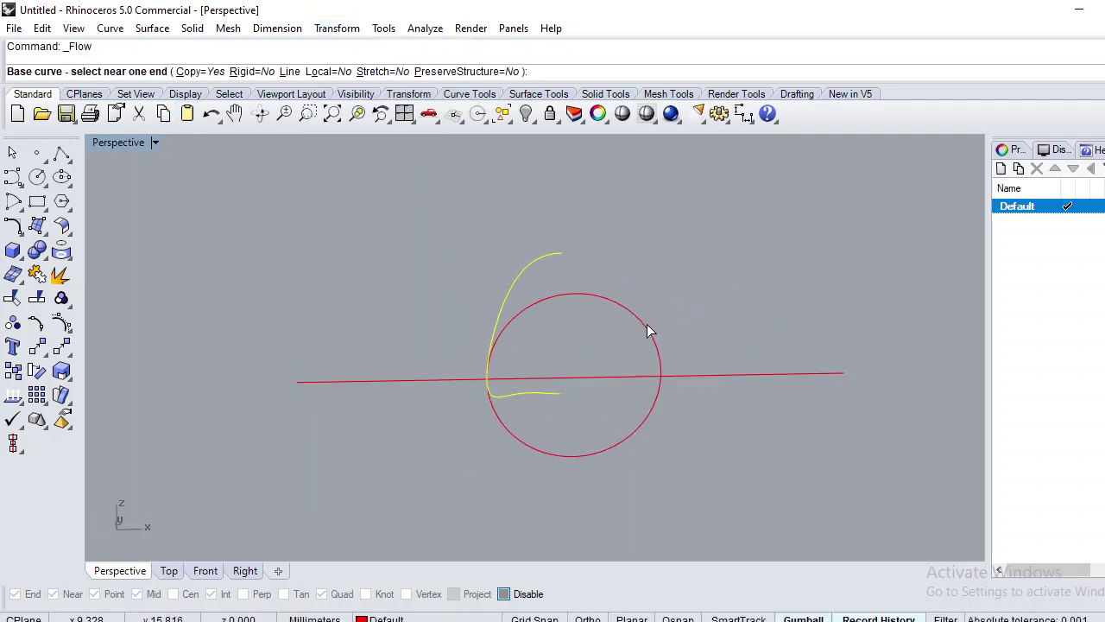
{"action": "left_click", "coordinate": [649, 330]}
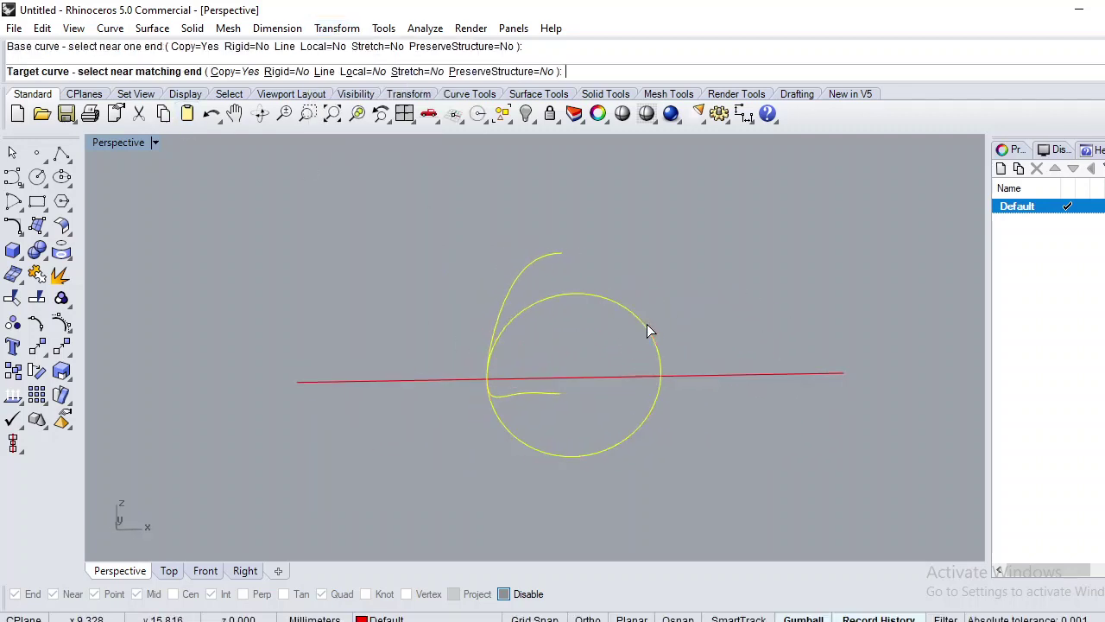
{"action": "left_click", "coordinate": [716, 378]}
{"action": "right_click_drag", "start_coordinate": [622, 362], "coordinate": [543, 380]}
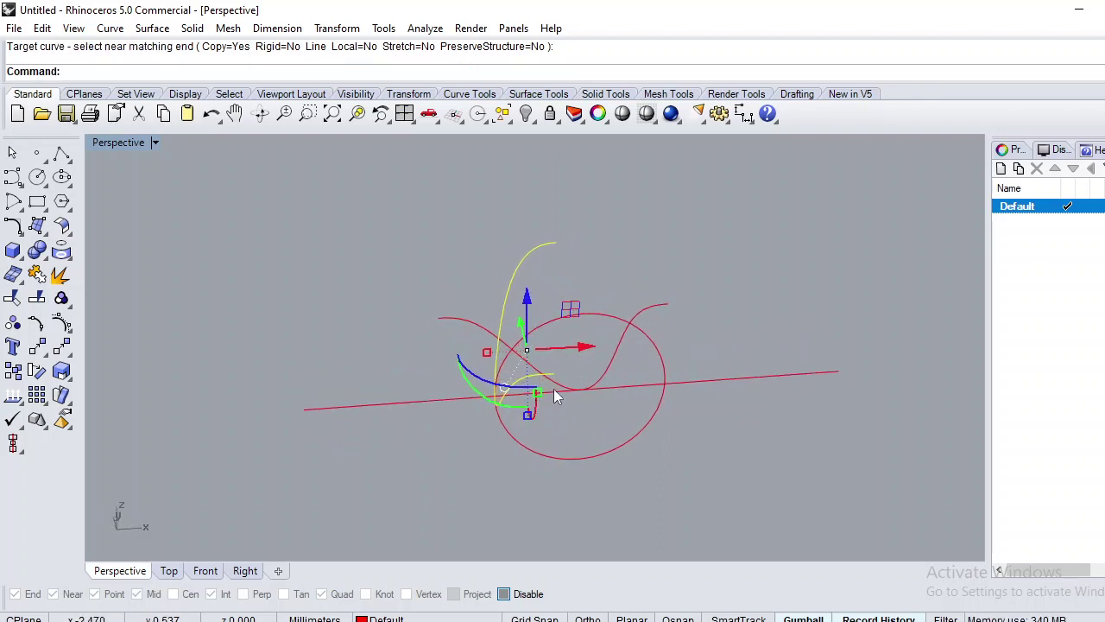
{"action": "key", "text": "ctrl+h"}
- In the Top view, draw a vertical line upward from the left end of the straight line, taller than the flowed curve
{"action": "type", "text": "T"}
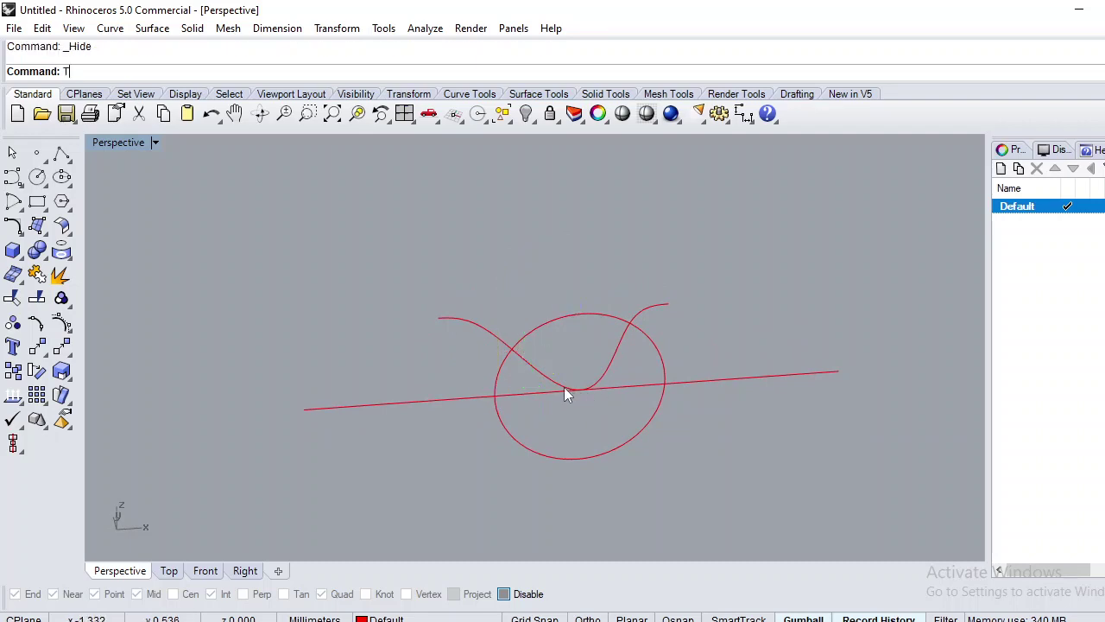
{"action": "type", "text": "op"}
{"action": "key", "text": "Return"}
{"action": "type", "text": "Line"}
{"action": "key", "text": "Return"}
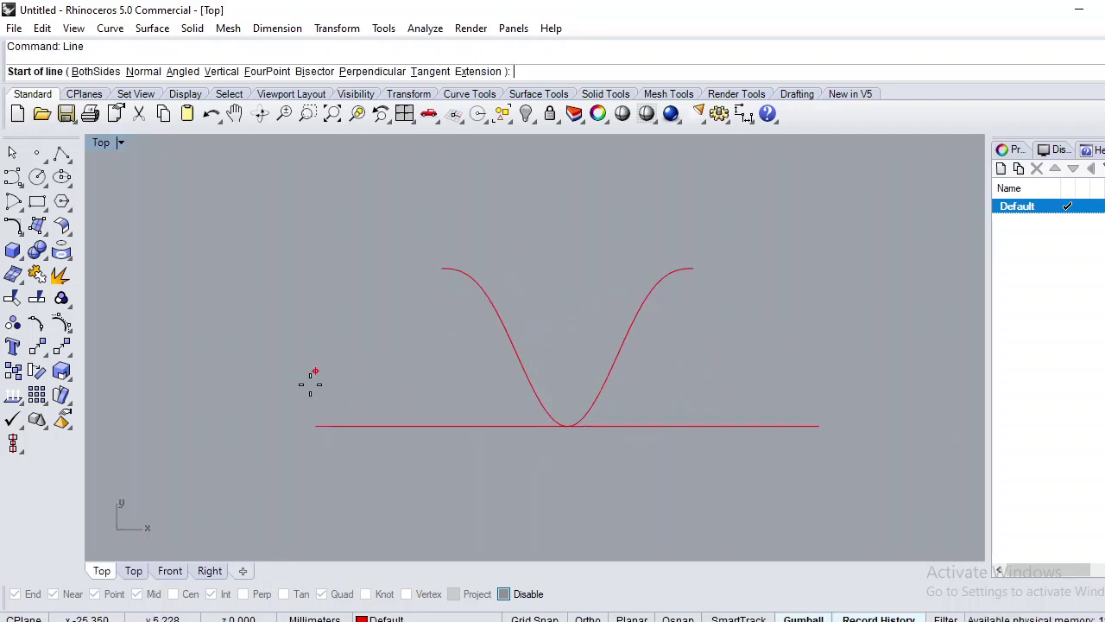
{"action": "left_click", "coordinate": [315, 424]}
{"action": "left_click", "coordinate": [354, 219]}
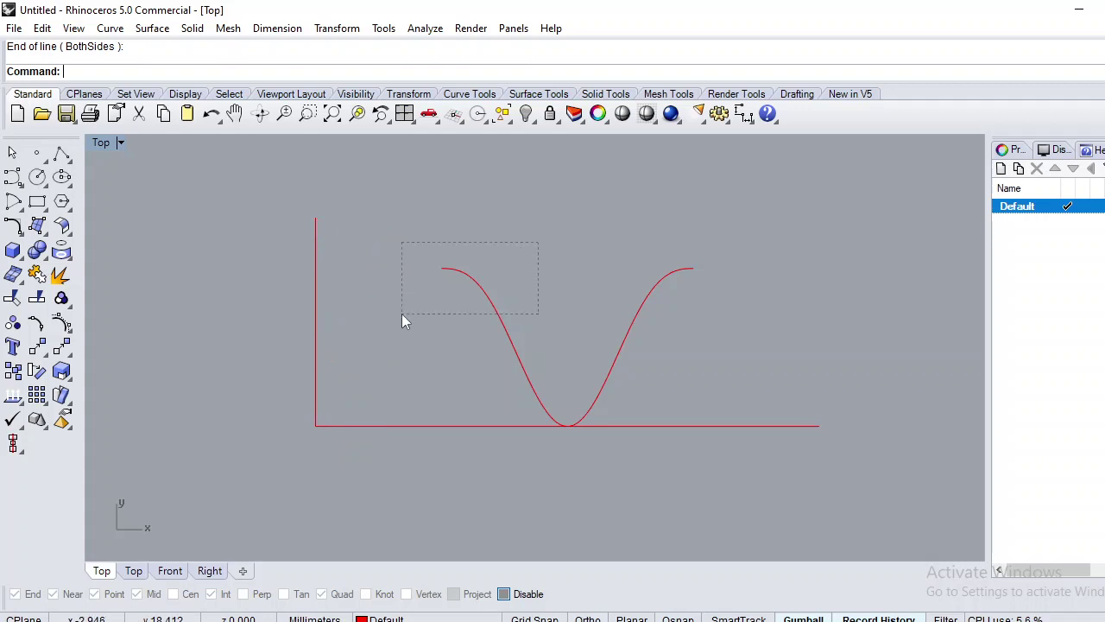
- Move the flowed wave curve horizontally so its left end sits on the vertical line
{"action": "left_click_drag", "start_coordinate": [401, 314], "coordinate": [401, 313]}
{"action": "type", "text": "m"}
{"action": "key", "text": "Return"}
{"action": "left_click", "coordinate": [442, 267]}
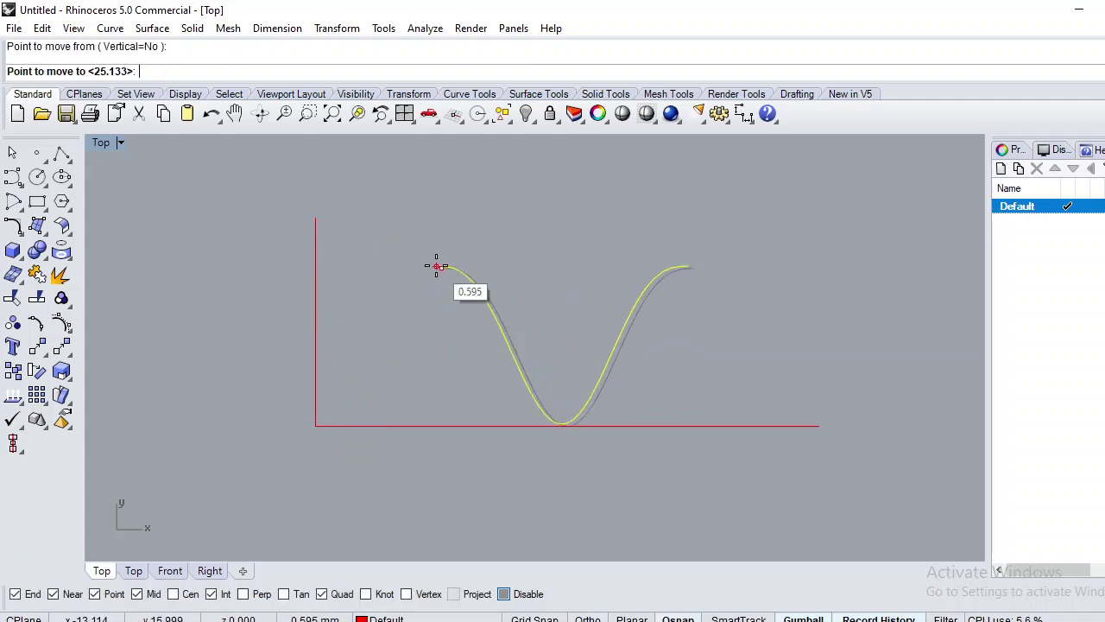
{"action": "left_click", "coordinate": [316, 269]}
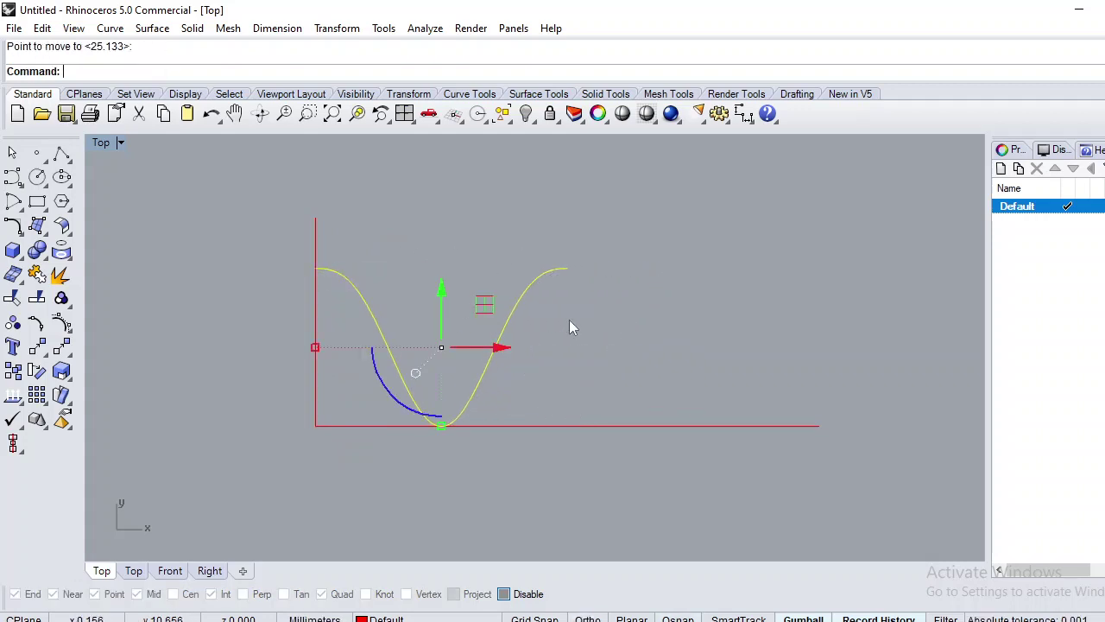
- Mirror a copy of the wave curve about a vertical plane through its right end
{"action": "type", "text": "Mirror"}
{"action": "key", "text": "Return"}
{"action": "left_click", "coordinate": [568, 269]}
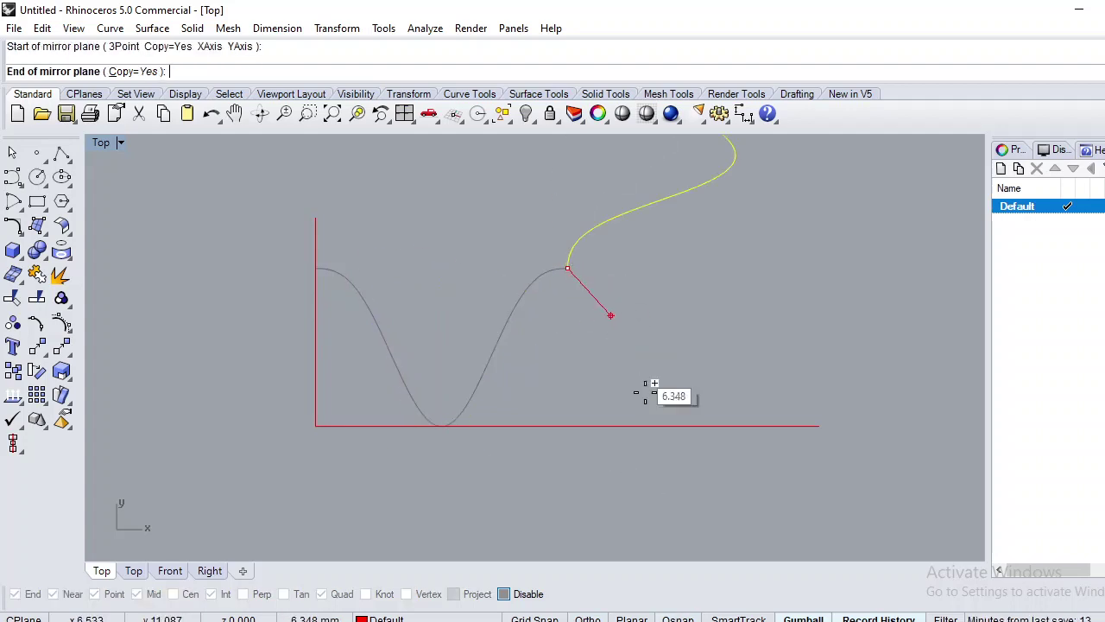
{"action": "left_click", "coordinate": [641, 462]}
{"action": "key", "text": "Escape"}
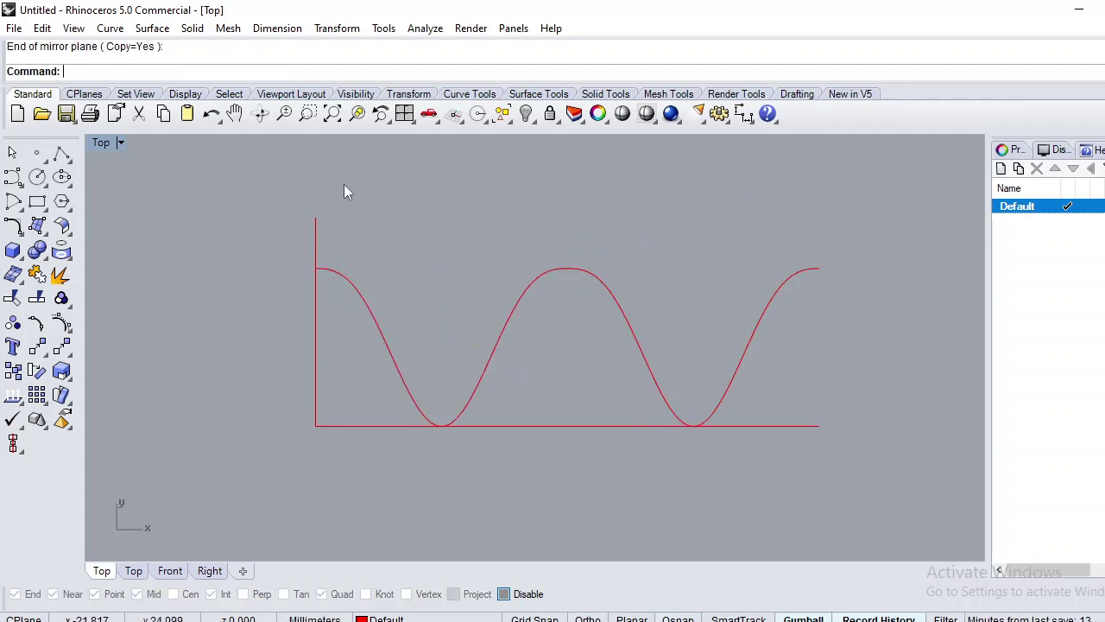
- Try mirroring the vertical line about the wave's middle peak and undo it
{"action": "left_click", "coordinate": [313, 255]}
{"action": "type", "text": "Mirror"}
{"action": "key", "text": "Return"}
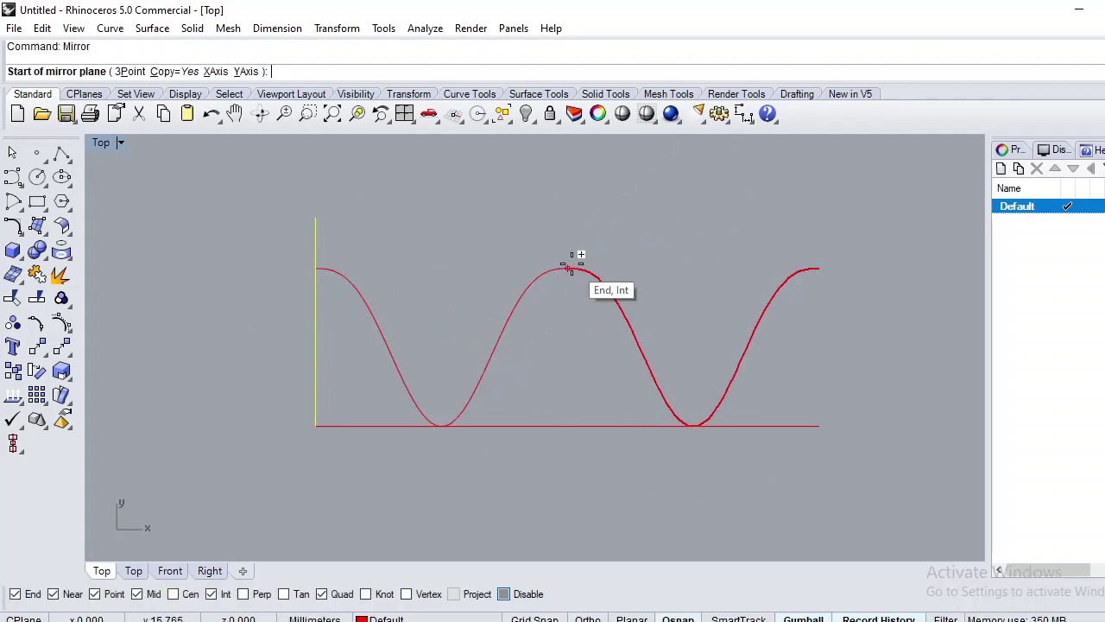
{"action": "left_click", "coordinate": [579, 256]}
{"action": "left_click", "coordinate": [596, 221]}
{"action": "key", "text": "Escape"}
{"action": "key", "text": "ctrl+z"}
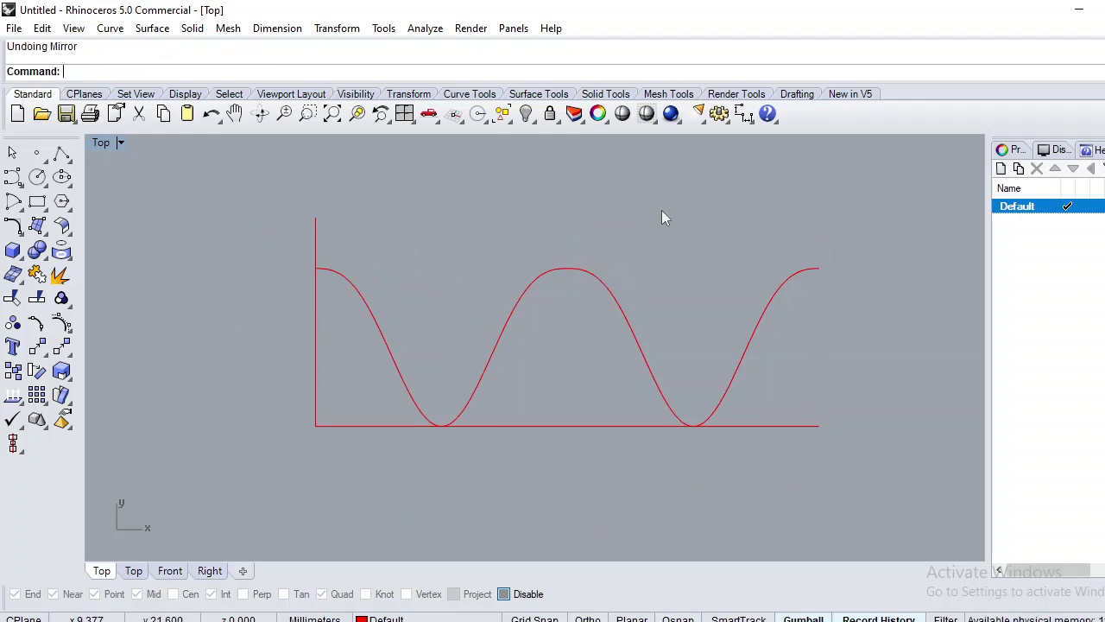
{"action": "key", "text": "ctrl+z"}
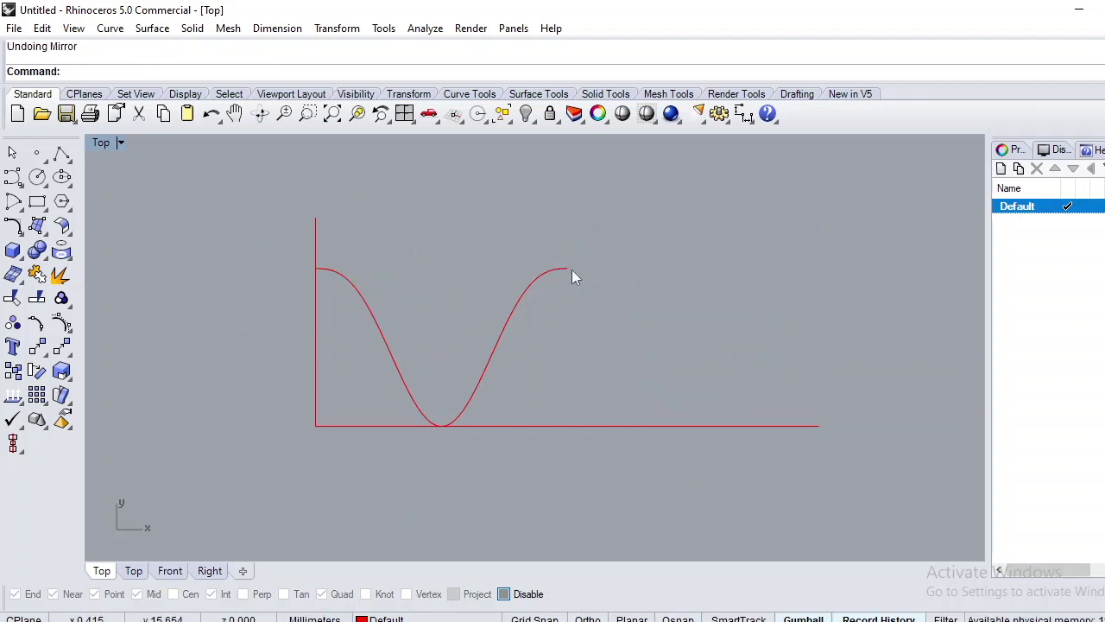
{"action": "key", "text": "ctrl+y"}
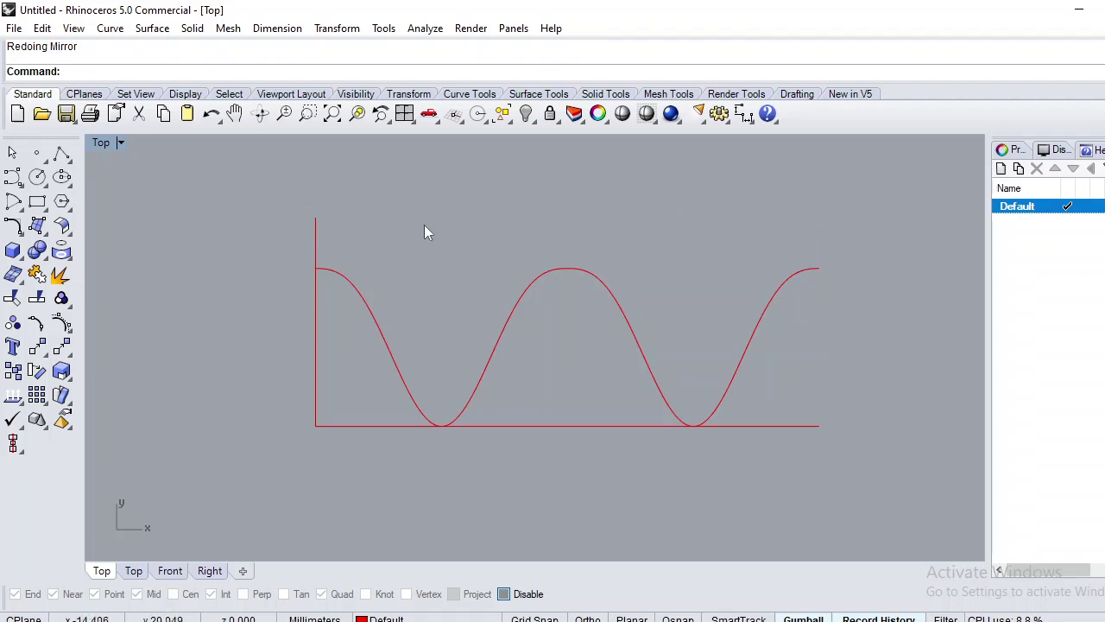
- Offset the first half of the wave curve 1.2 mm to both sides
{"action": "scroll", "coordinate": [391, 346], "scroll_direction": "up", "scroll_amount": 2}
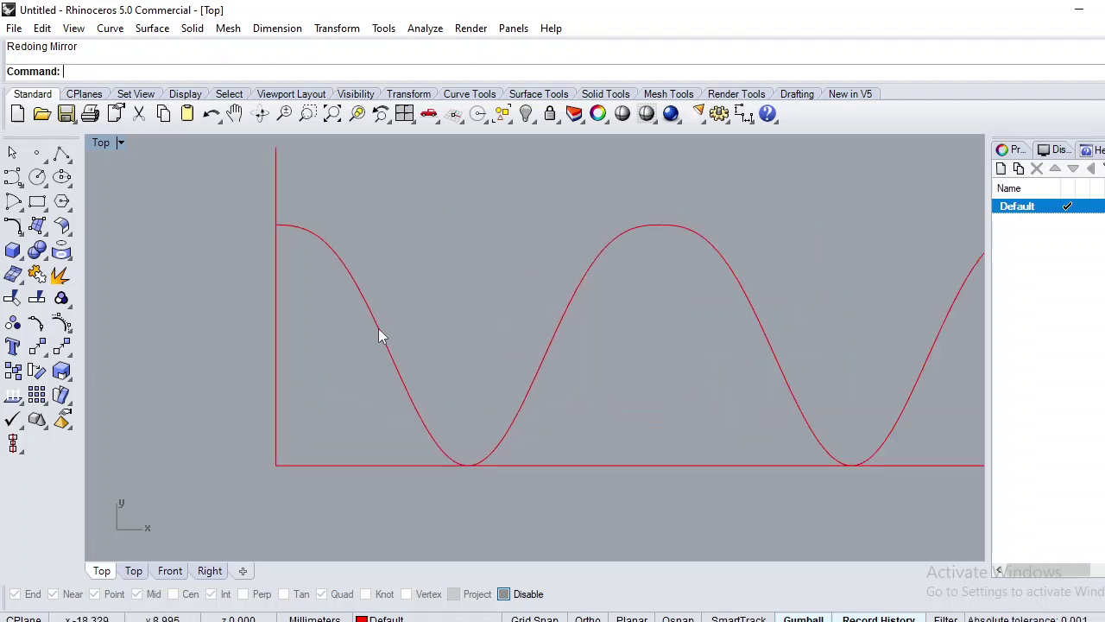
{"action": "left_click", "coordinate": [381, 332]}
{"action": "scroll", "coordinate": [397, 298], "scroll_direction": "down", "scroll_amount": 1}
{"action": "type", "text": "O"}
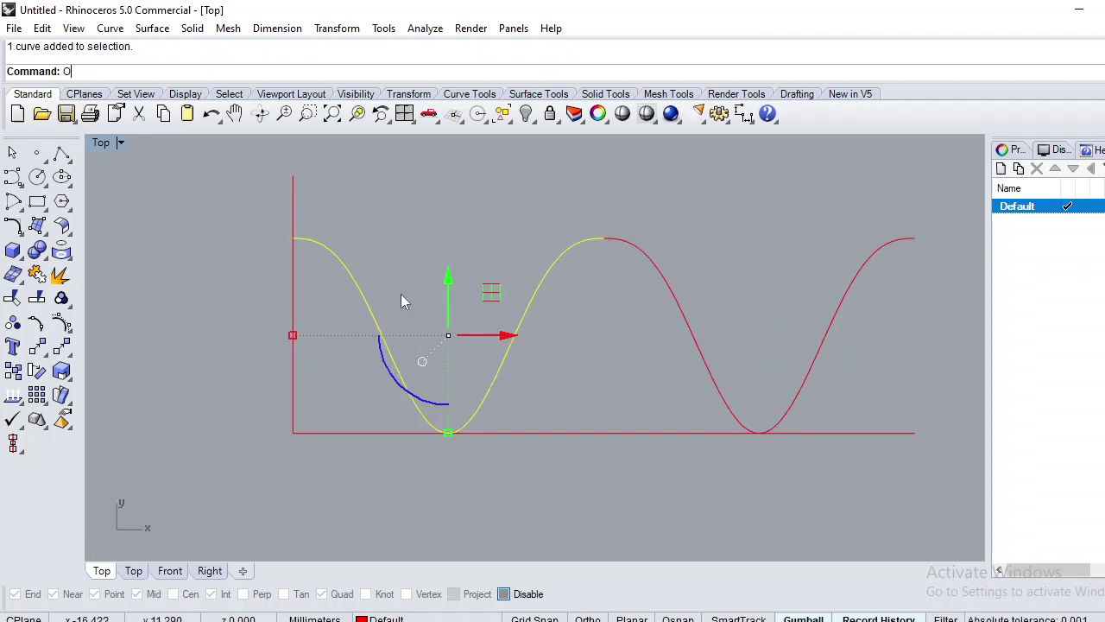
{"action": "type", "text": "ffset"}
{"action": "key", "text": "Return"}
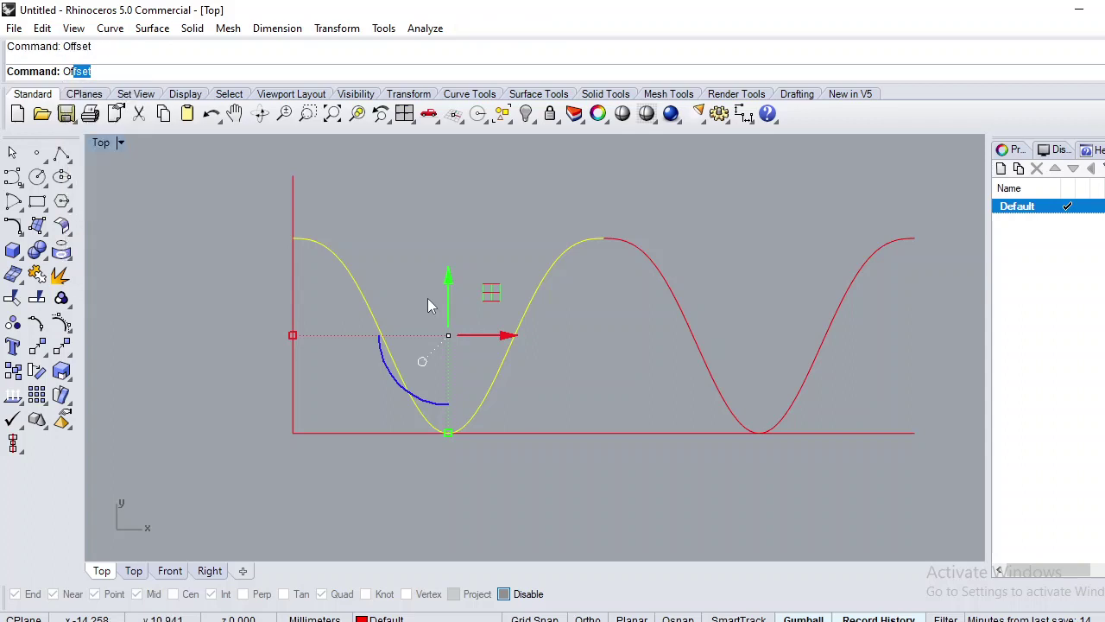
{"action": "scroll", "coordinate": [432, 259], "scroll_direction": "down", "scroll_amount": 3}
{"action": "scroll", "coordinate": [450, 276], "scroll_direction": "up", "scroll_amount": 3}
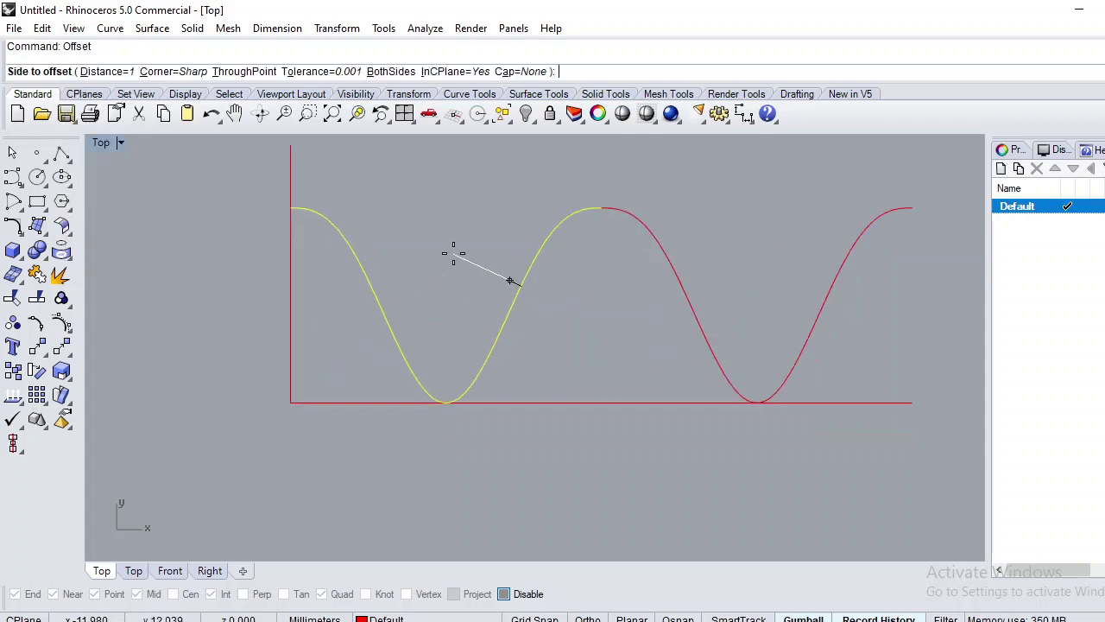
{"action": "type", "text": "b"}
{"action": "key", "text": "Return"}
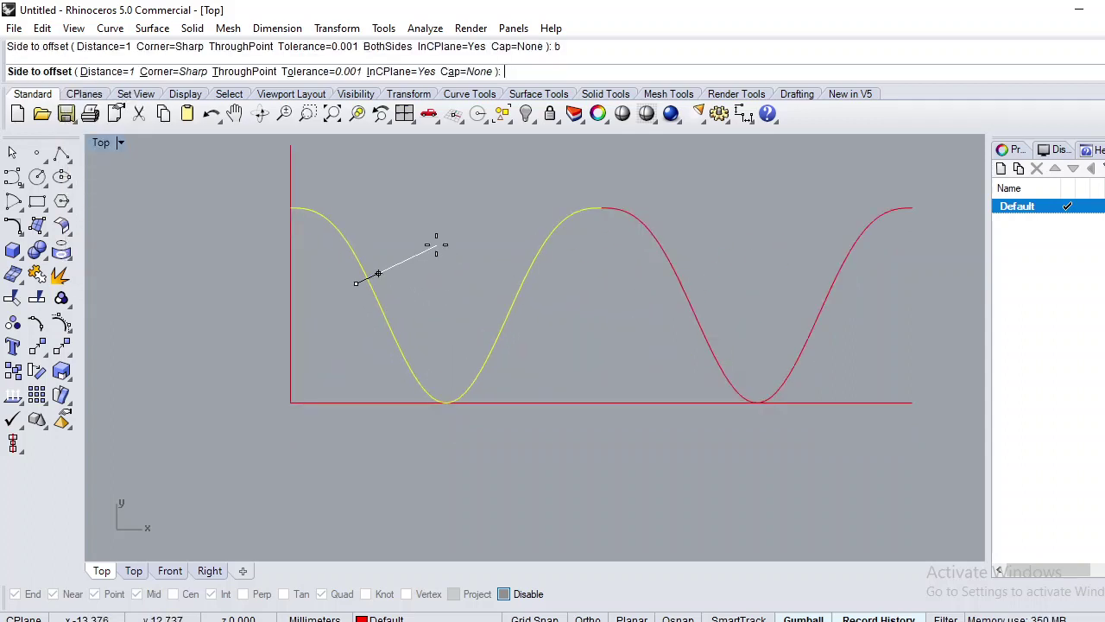
{"action": "type", "text": "1.2"}
{"action": "key", "text": "Return"}
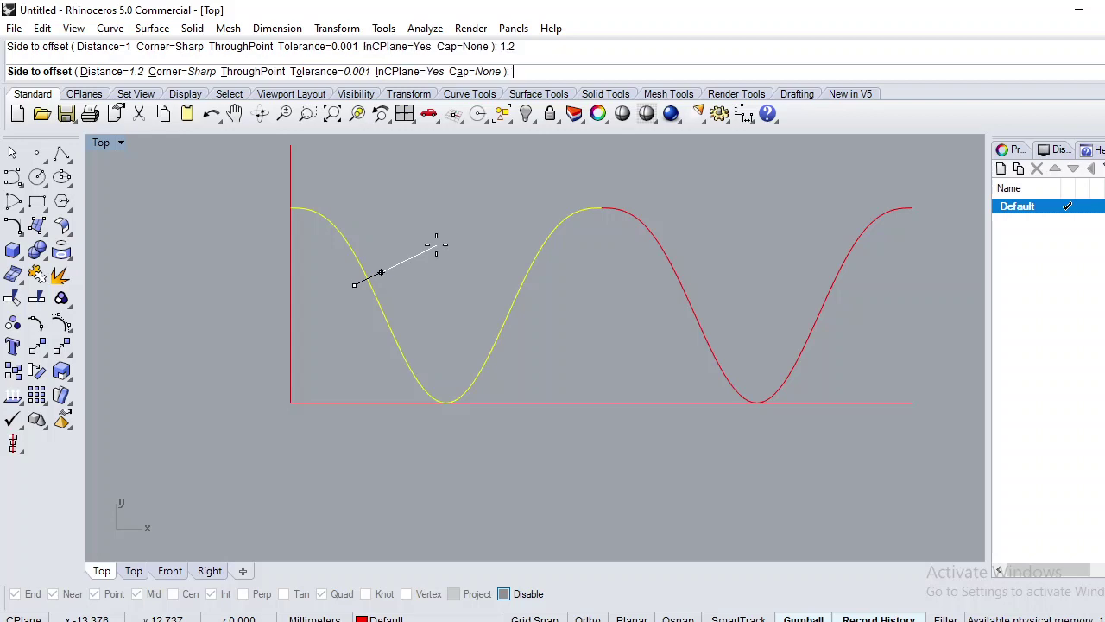
{"action": "left_click", "coordinate": [436, 245]}
{"action": "left_click", "coordinate": [621, 295]}
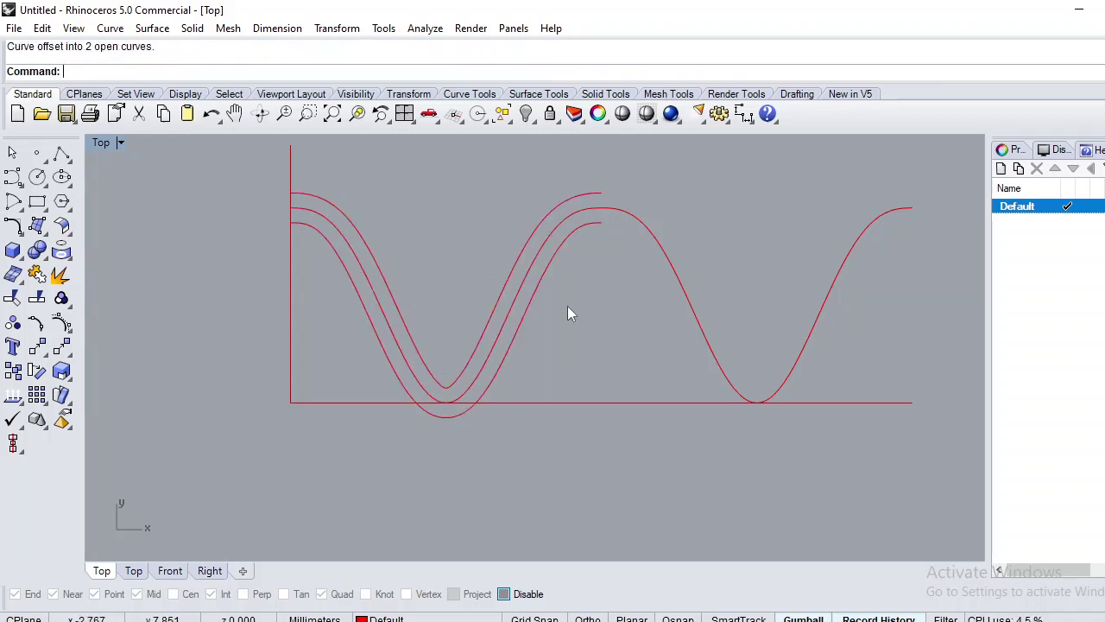
- Rebuild the upper offset curve with 12 points and degree 3, deleting the input curve
{"action": "scroll", "coordinate": [427, 390], "scroll_direction": "up", "scroll_amount": 5}
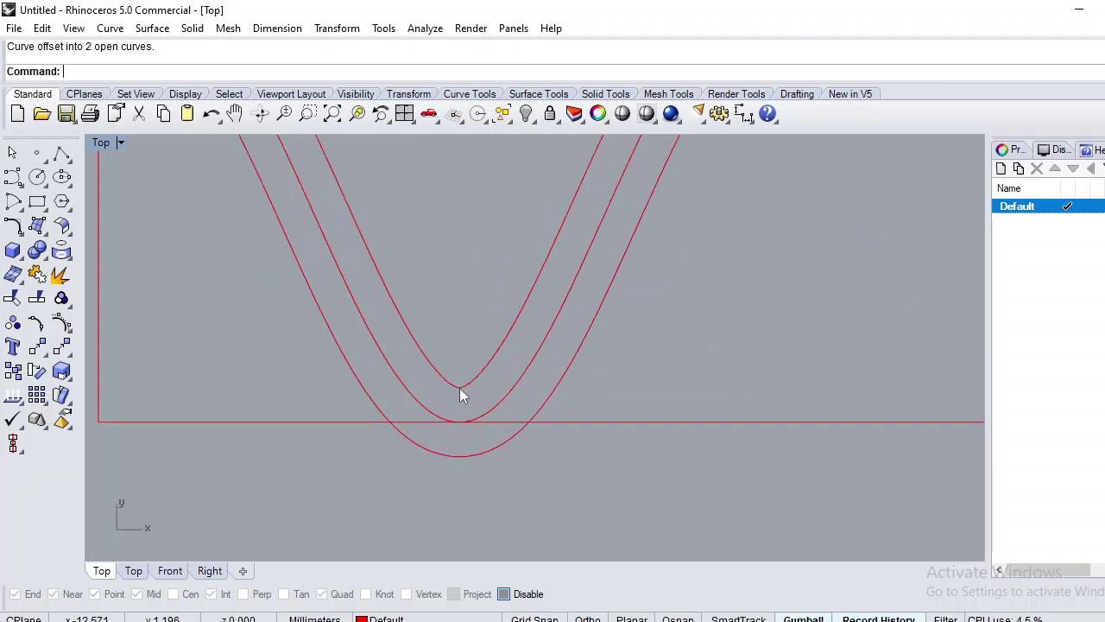
{"action": "left_click", "coordinate": [457, 388]}
{"action": "scroll", "coordinate": [457, 379], "scroll_direction": "down", "scroll_amount": 5}
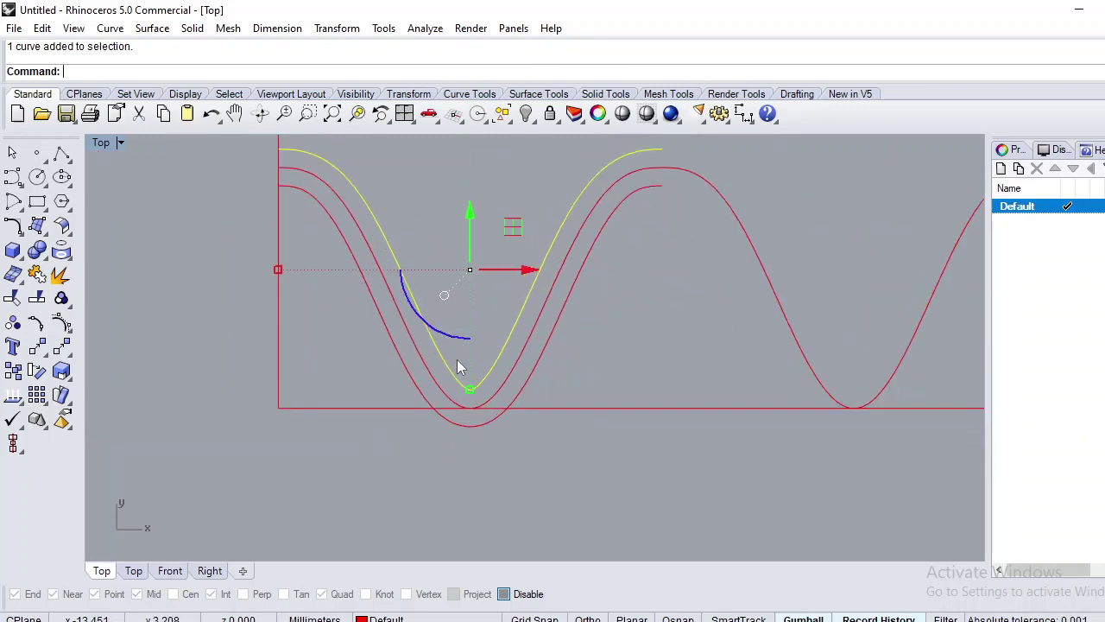
{"action": "type", "text": "Rebuild"}
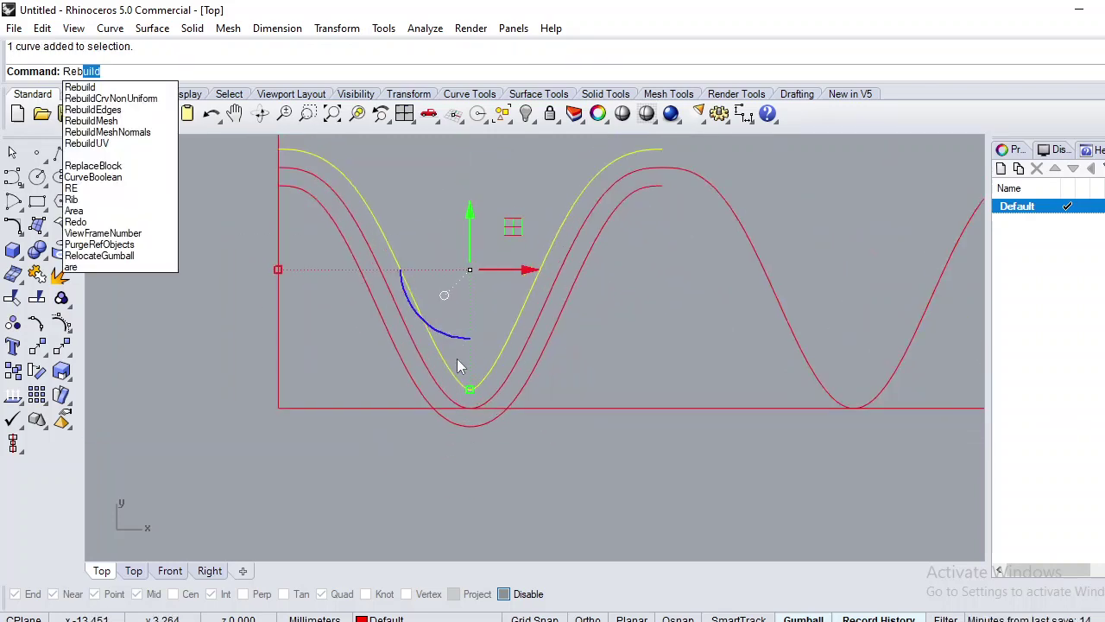
{"action": "key", "text": "Return"}
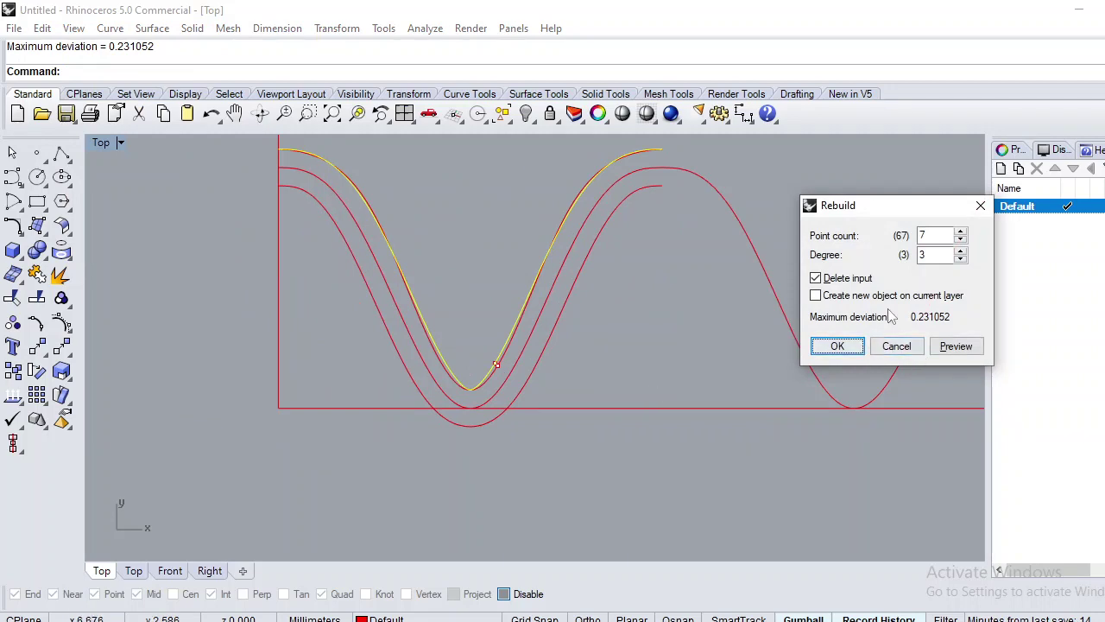
{"action": "left_click", "coordinate": [960, 231]}
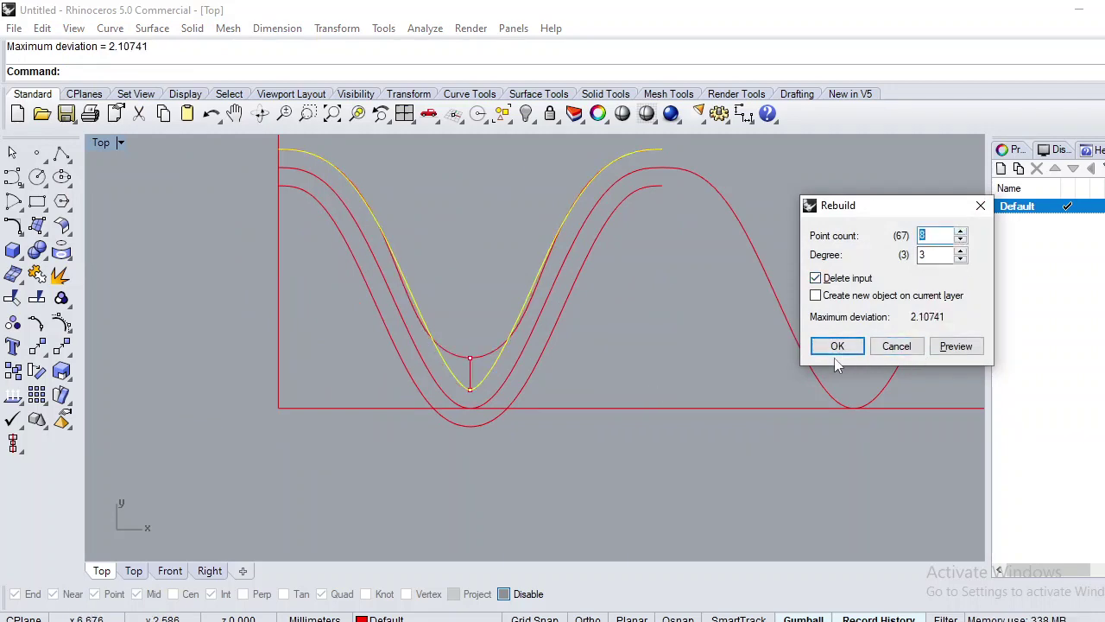
{"action": "left_click", "coordinate": [961, 232]}
{"action": "left_click", "coordinate": [961, 231]}
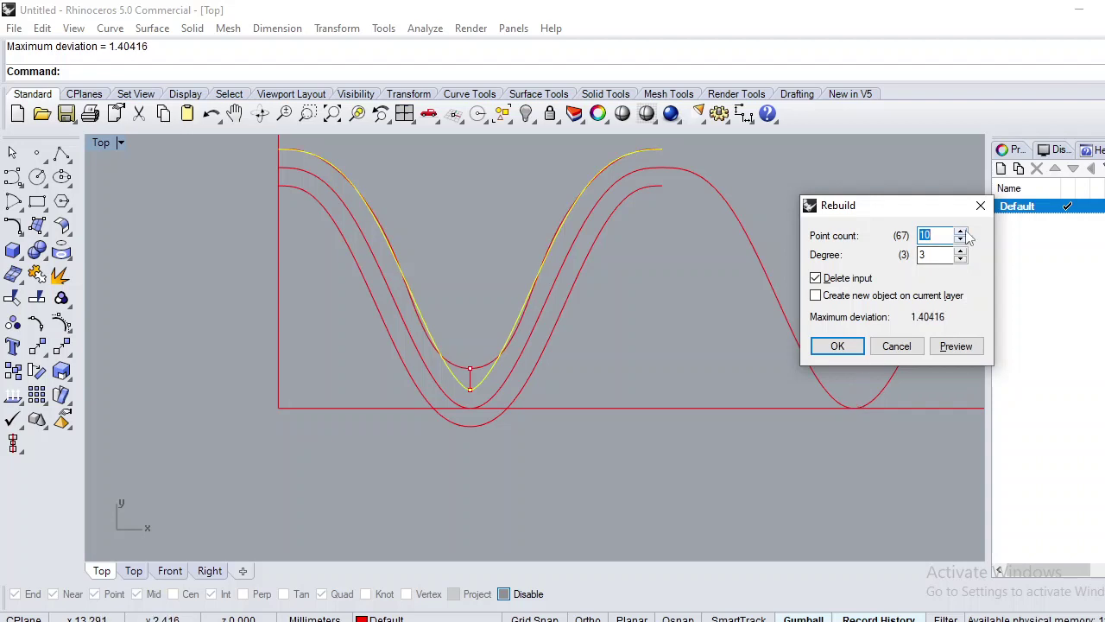
{"action": "left_click", "coordinate": [961, 232]}
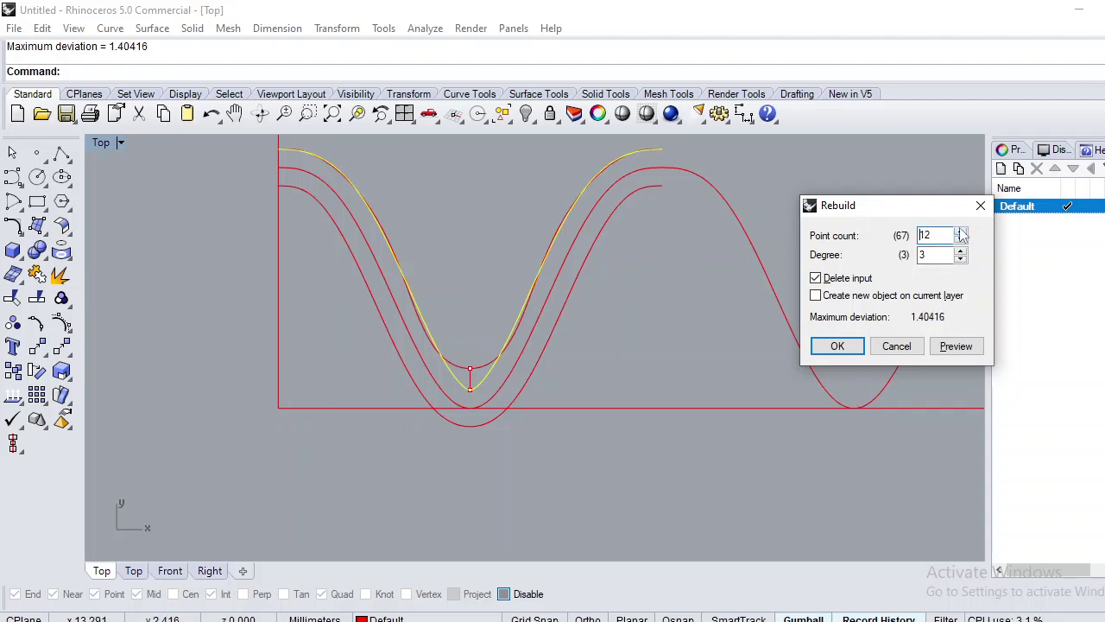
{"action": "left_click", "coordinate": [848, 348]}
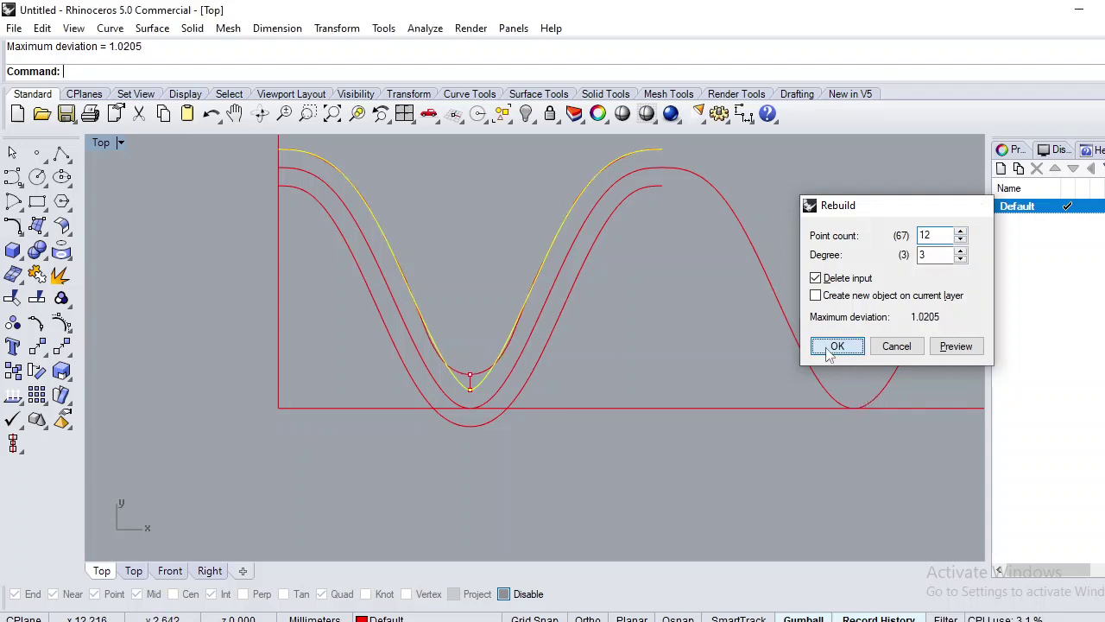
- Rebuild the lower offset curve with 12 points and degree 3
{"action": "left_click", "coordinate": [473, 426]}
{"action": "key", "text": "Return"}
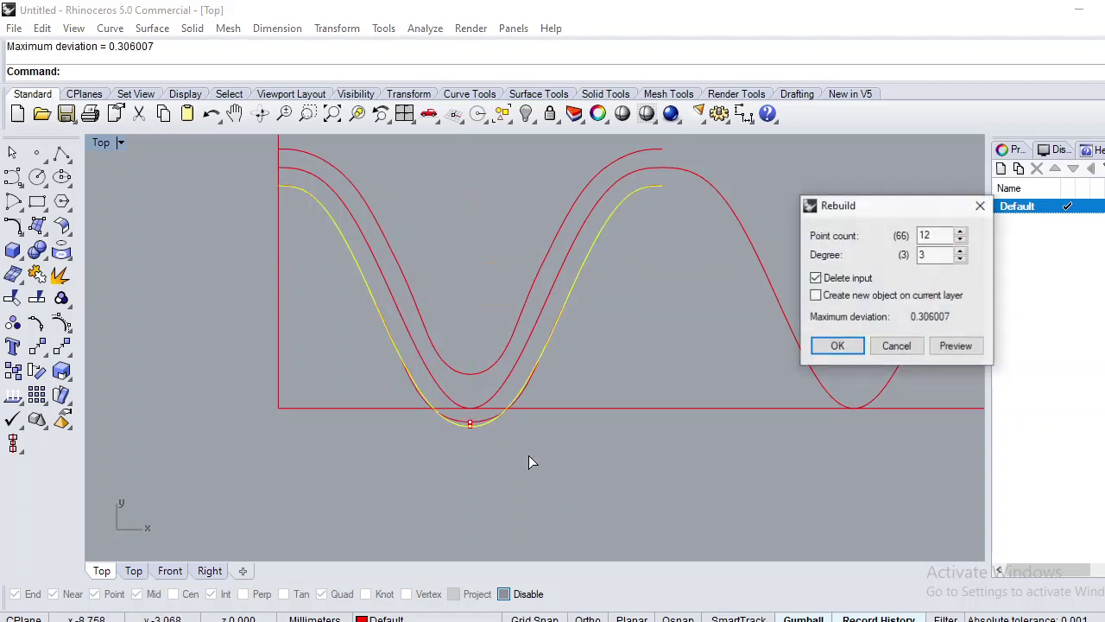
{"action": "left_click", "coordinate": [828, 347]}
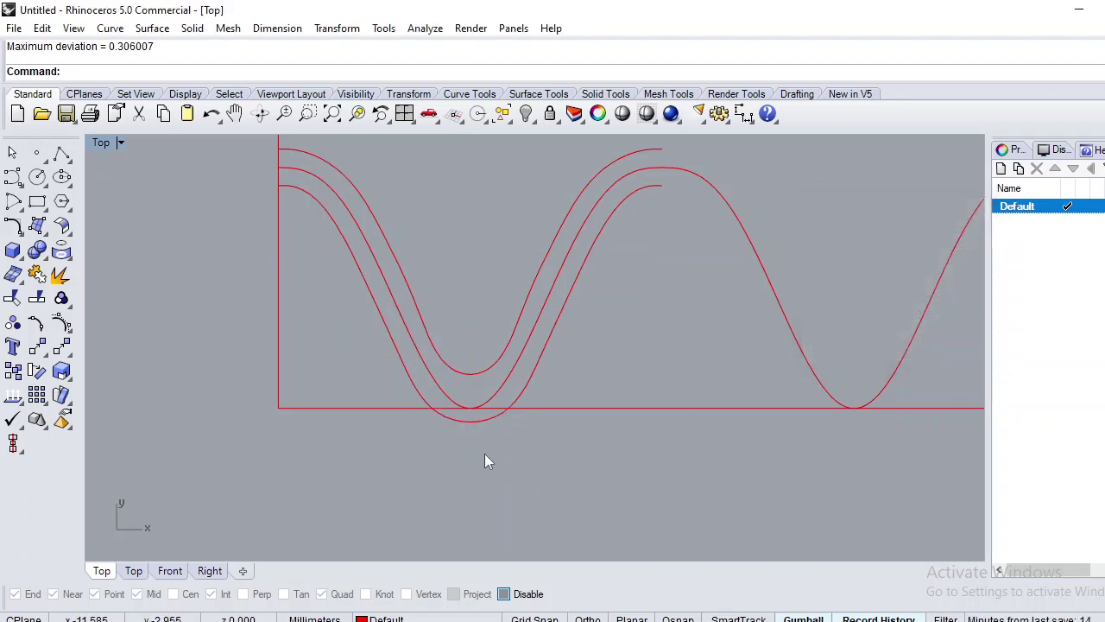
- Delete the lower offset curve and replace it by offsetting the rebuilt upper curve 2 mm downward
{"action": "left_click", "coordinate": [417, 390]}
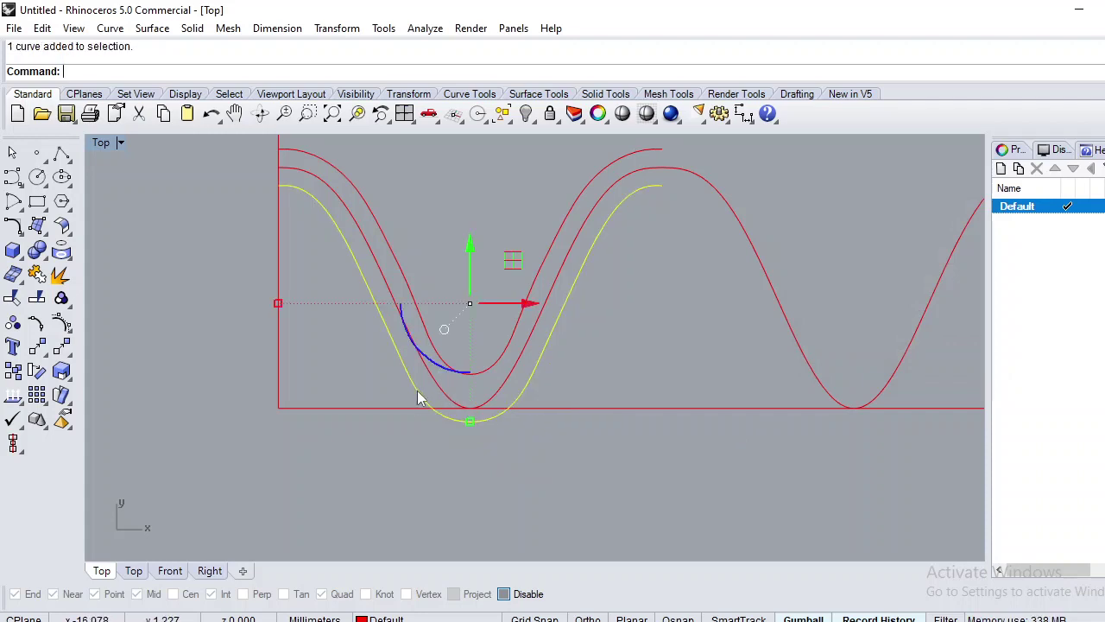
{"action": "left_click", "coordinate": [508, 354]}
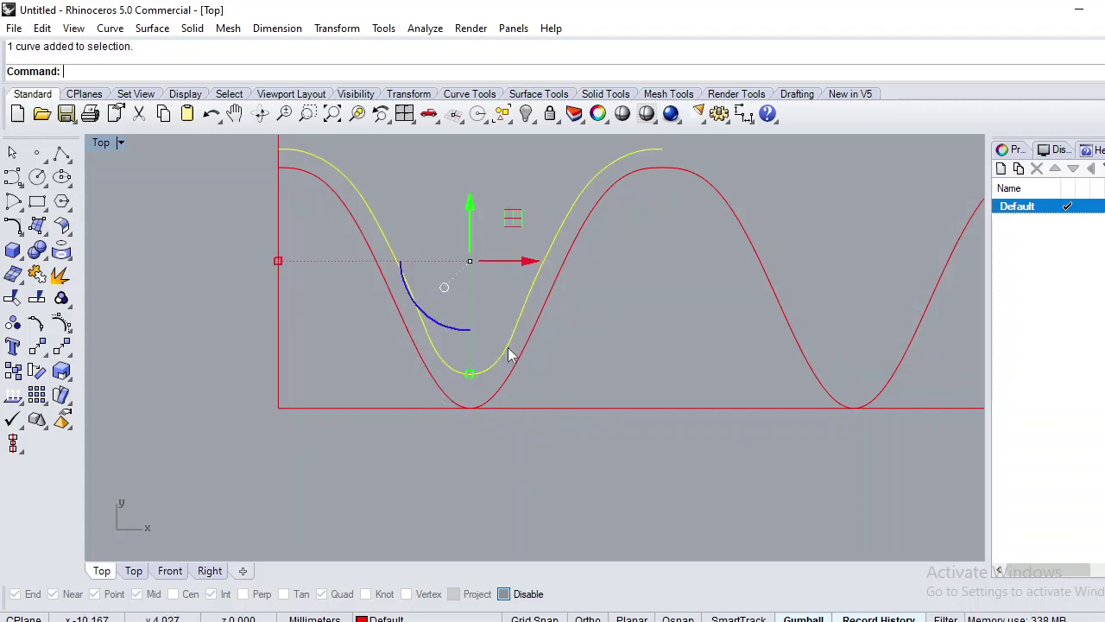
{"action": "type", "text": "O"}
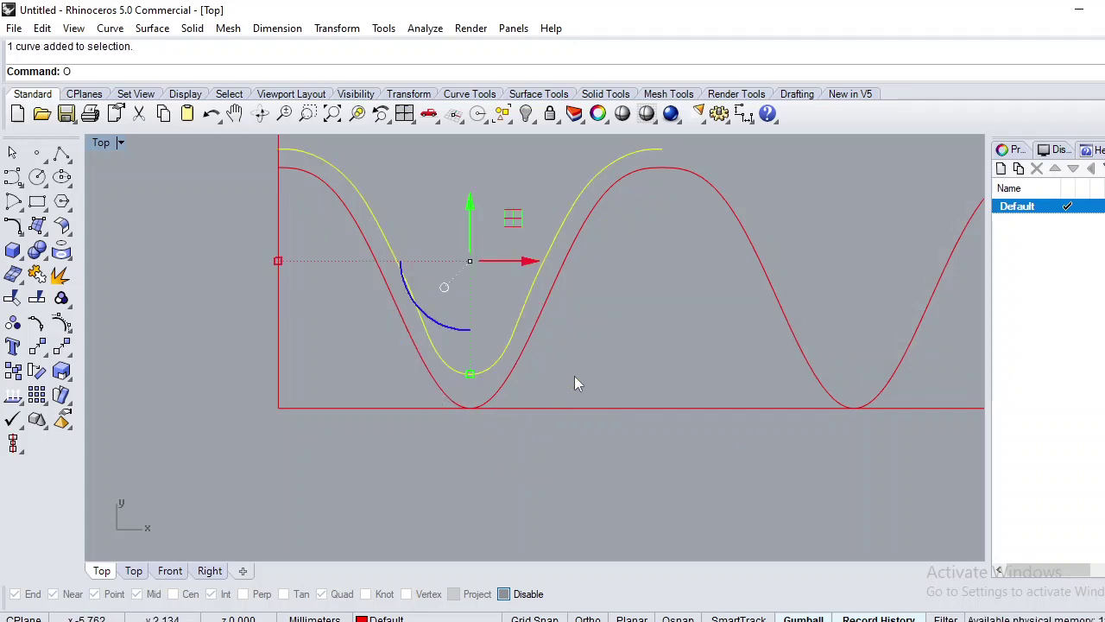
{"action": "type", "text": "ffset"}
{"action": "key", "text": "Return"}
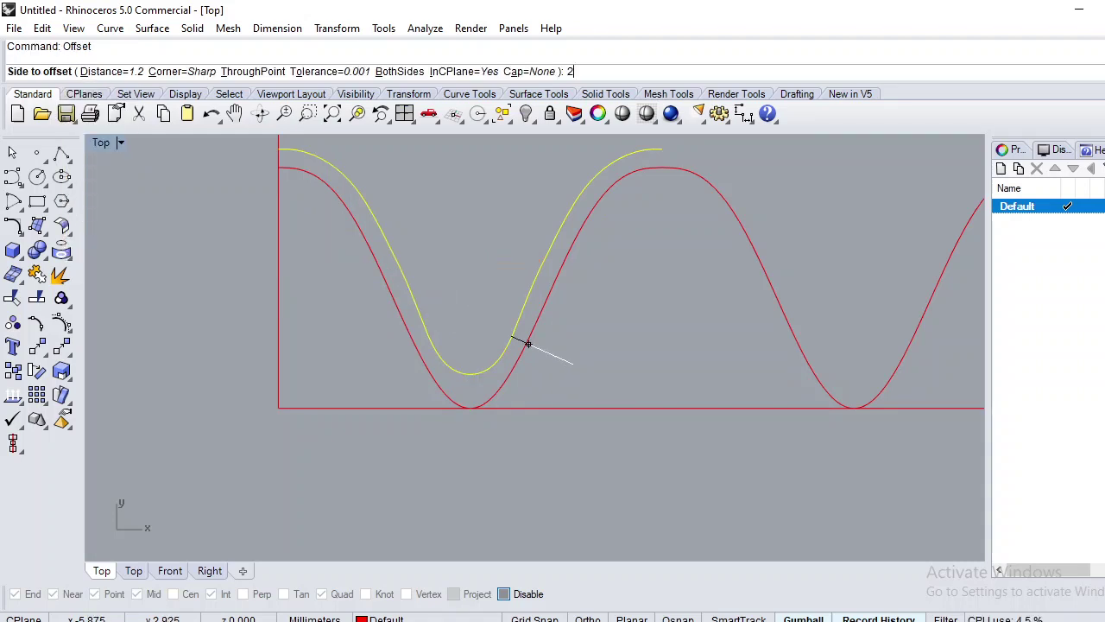
{"action": "key", "text": "Return"}
{"action": "left_click", "coordinate": [568, 363]}
{"action": "key", "text": "Escape"}
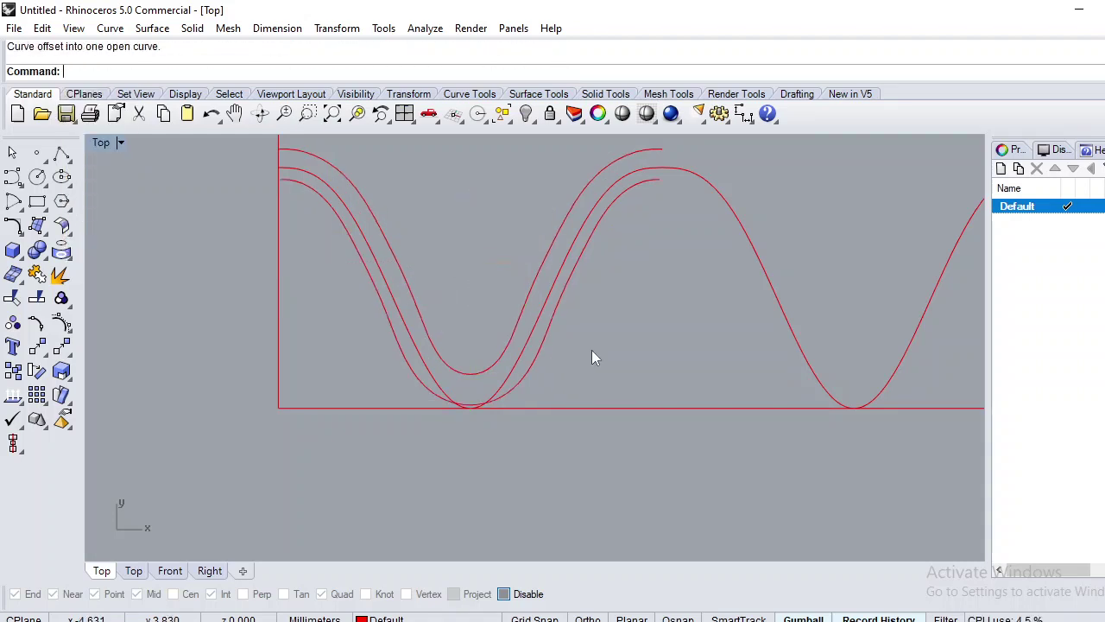
- Hide the original wave curve and its mirrored copy, leaving the two offset curves
{"action": "left_click", "coordinate": [533, 342]}
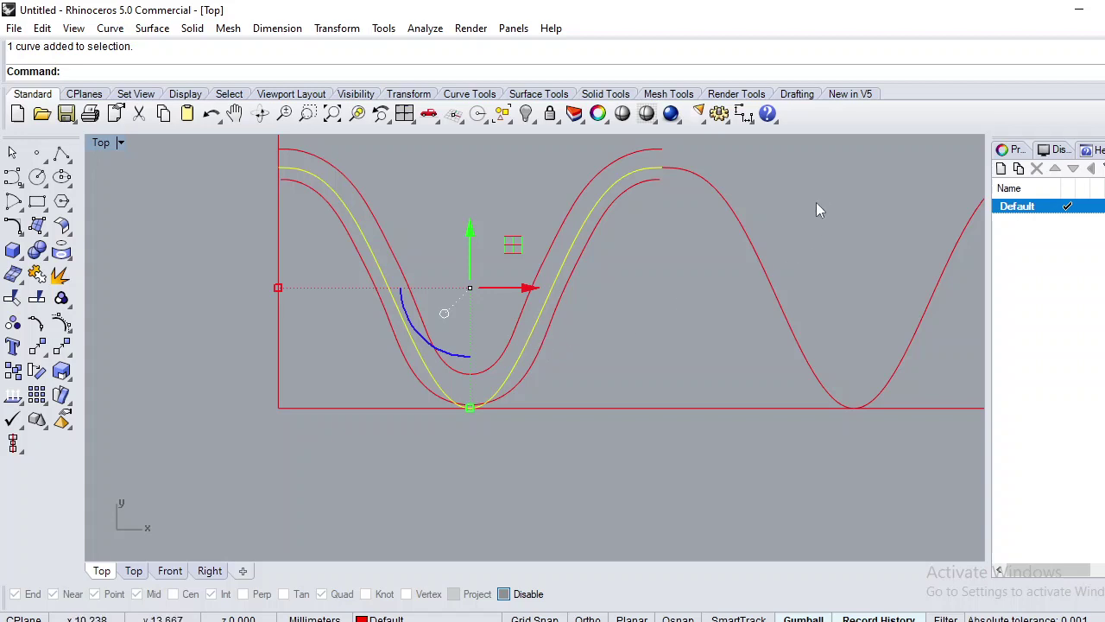
{"action": "left_click", "coordinate": [763, 257], "text": "shift"}
{"action": "scroll", "coordinate": [553, 315], "scroll_direction": "down", "scroll_amount": 4}
{"action": "key", "text": "ctrl+h"}
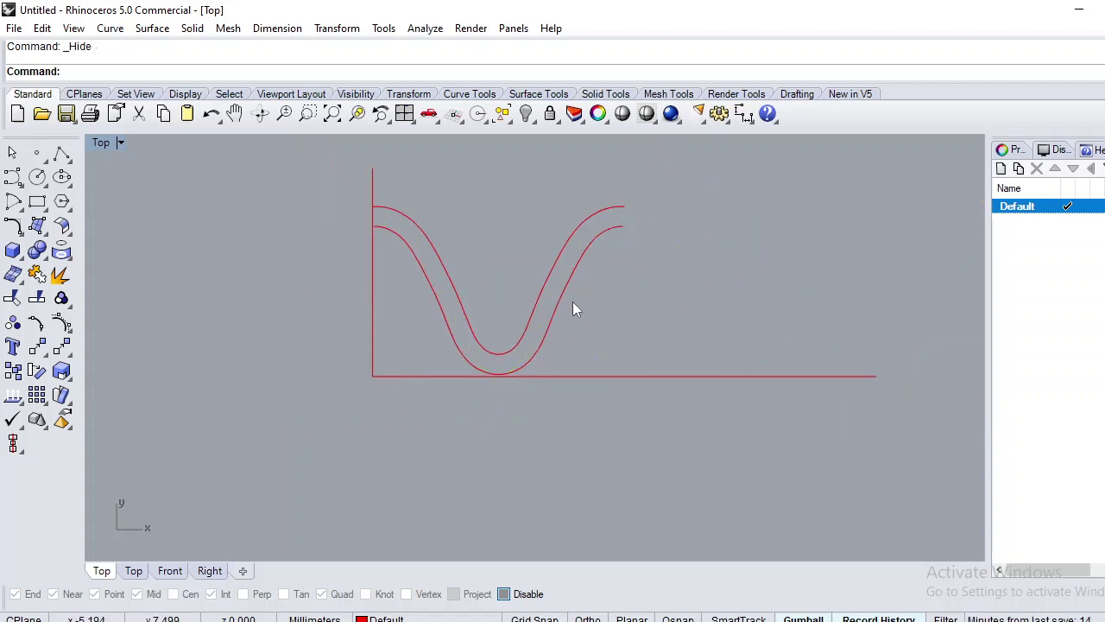
- Draw a line connecting the right ends of the two offset curves
{"action": "type", "text": "line"}
{"action": "key", "text": "Return"}
{"action": "scroll", "coordinate": [626, 210], "scroll_direction": "up", "scroll_amount": 2}
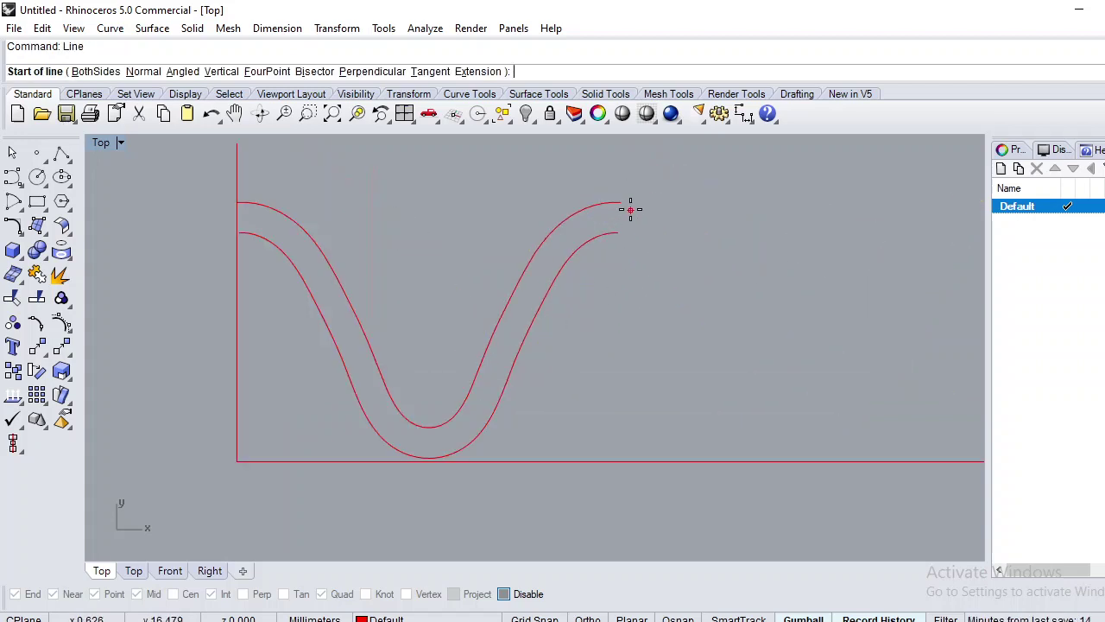
{"action": "left_click", "coordinate": [619, 204]}
{"action": "left_click", "coordinate": [620, 233]}
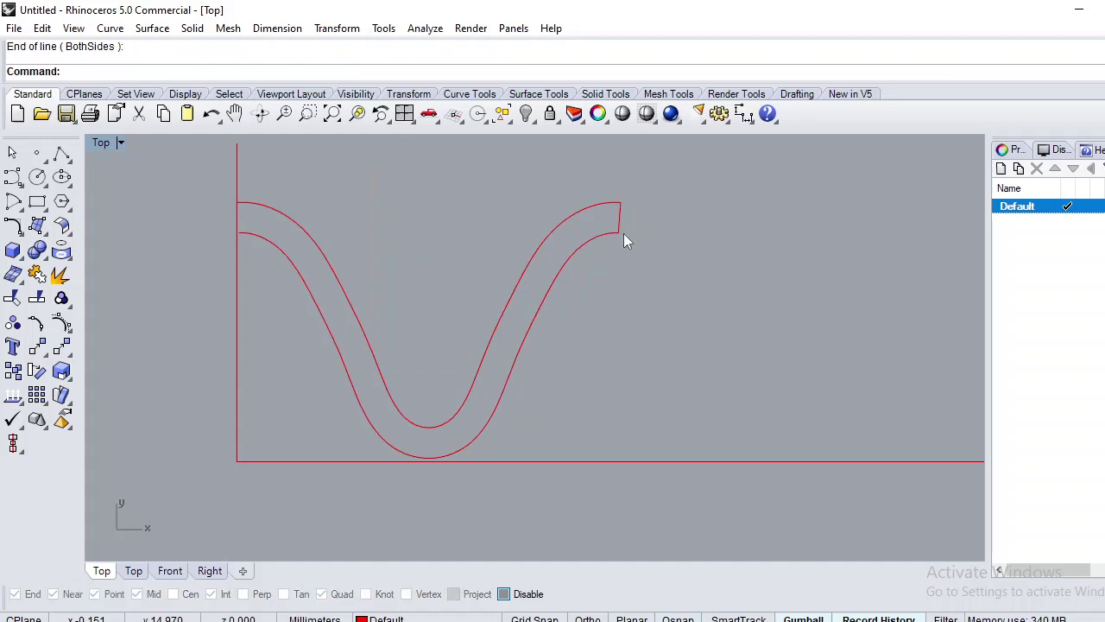
- In the Perspective view, extend the left end of the lower offset curve to the vertical line
{"action": "type", "text": "P"}
{"action": "key", "text": "Return"}
{"action": "scroll", "coordinate": [609, 276], "scroll_direction": "up", "scroll_amount": 4}
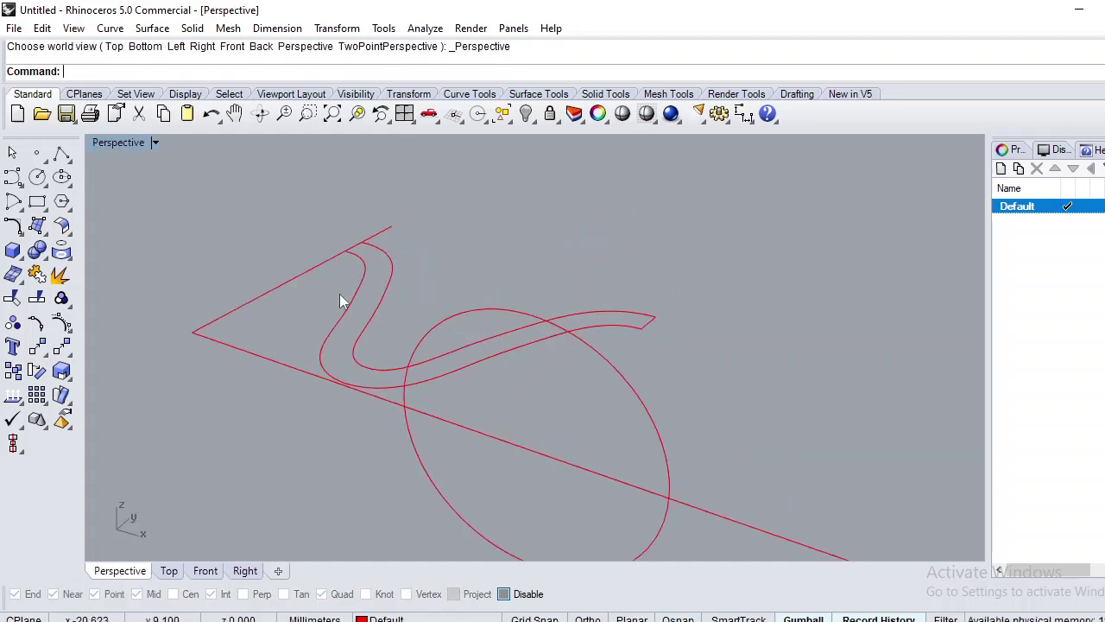
{"action": "right_click_drag", "start_coordinate": [339, 254], "coordinate": [348, 394]}
{"action": "scroll", "coordinate": [348, 394], "scroll_direction": "down", "scroll_amount": 5}
{"action": "scroll", "coordinate": [348, 394], "scroll_direction": "up", "scroll_amount": 8}
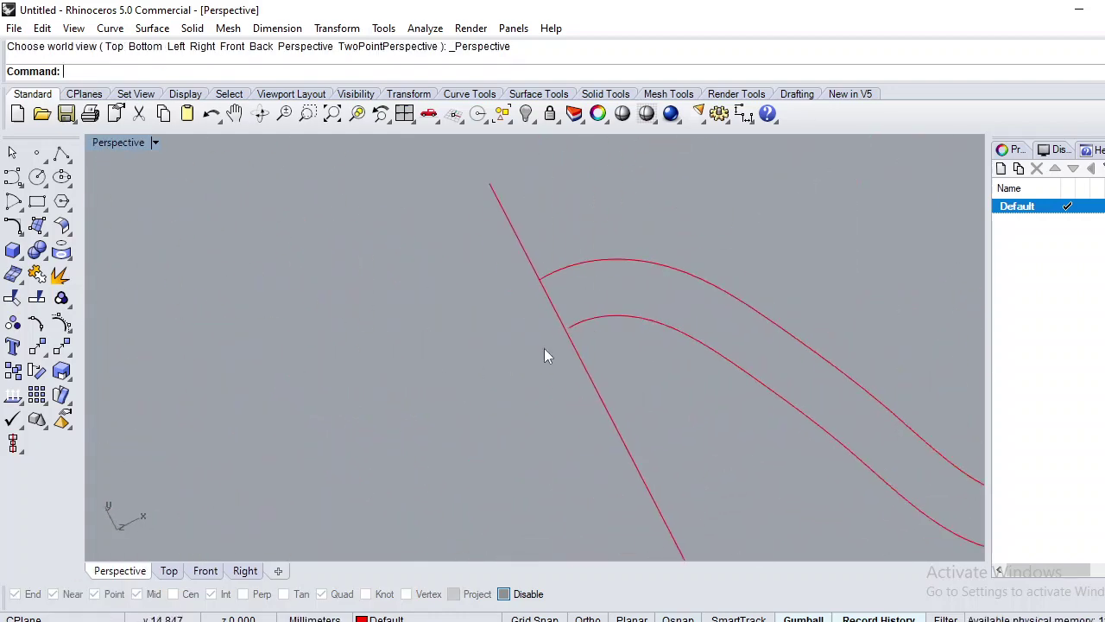
{"action": "right_click_drag", "start_coordinate": [544, 348], "coordinate": [528, 323]}
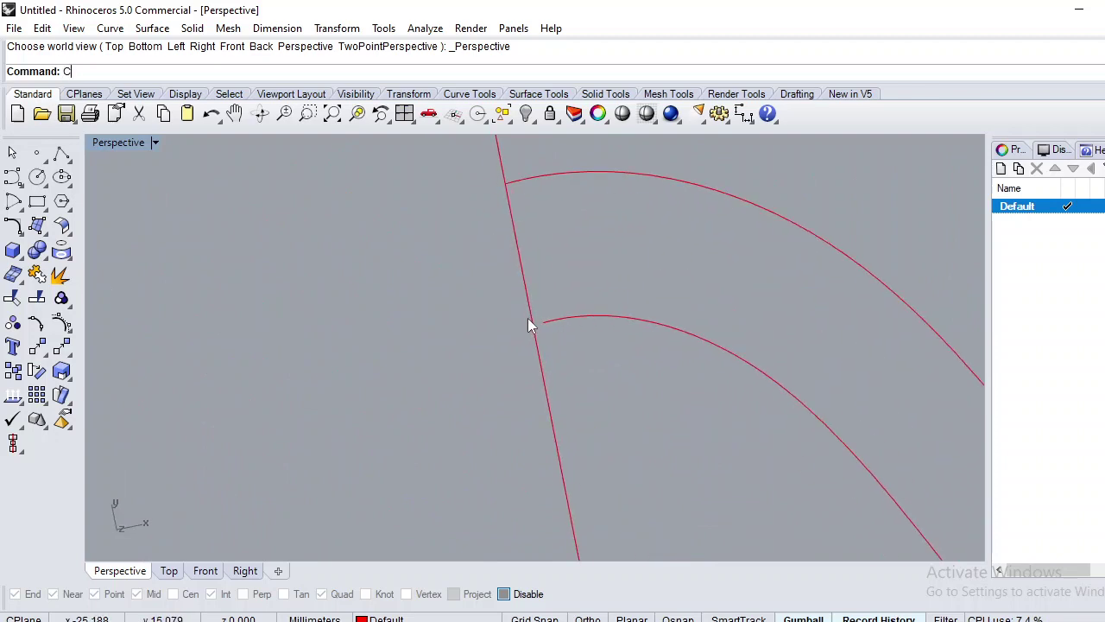
{"action": "type", "text": "xtend"}
{"action": "key", "text": "Return"}
{"action": "left_click", "coordinate": [528, 296]}
{"action": "key", "text": "Return"}
{"action": "left_click", "coordinate": [560, 318]}
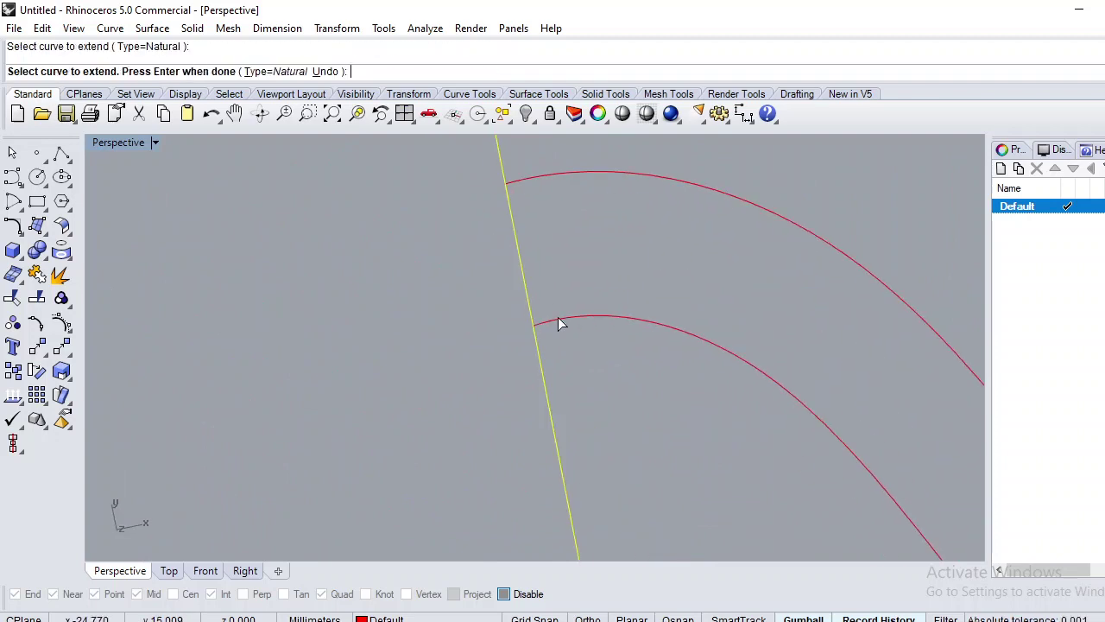
{"action": "key", "text": "Return"}
- Draw a line along the vertical line connecting the left ends of the two offset curves
{"action": "scroll", "coordinate": [473, 328], "scroll_direction": "down", "scroll_amount": 8}
{"action": "type", "text": "L"}
{"action": "key", "text": "Return"}
{"action": "scroll", "coordinate": [489, 310], "scroll_direction": "up", "scroll_amount": 4}
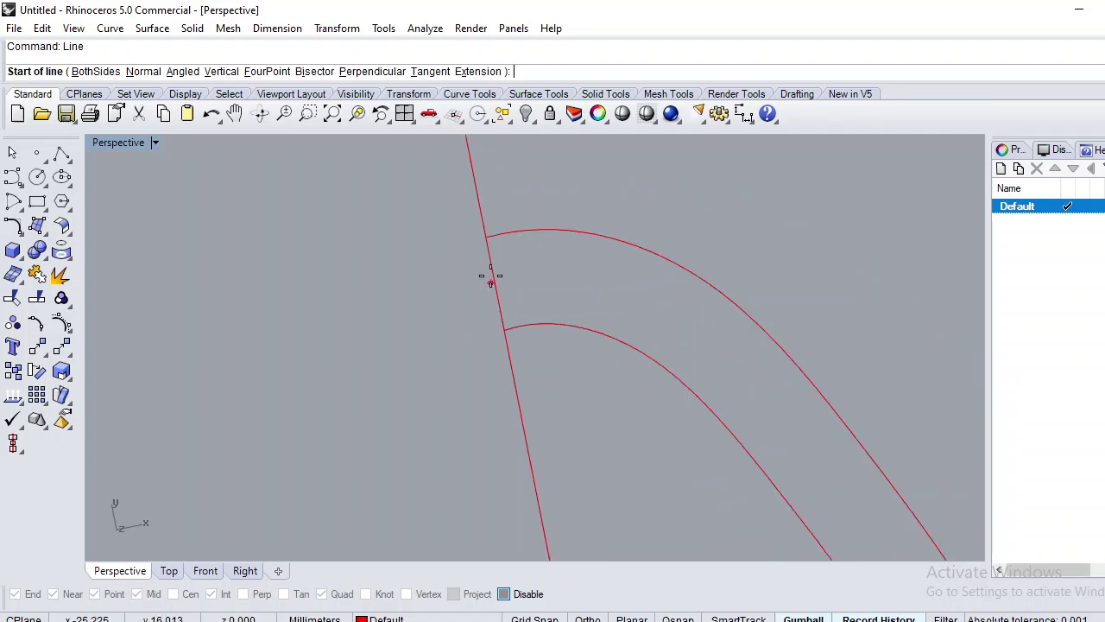
{"action": "left_click", "coordinate": [486, 241]}
{"action": "left_click", "coordinate": [504, 328]}
{"action": "scroll", "coordinate": [487, 286], "scroll_direction": "down", "scroll_amount": 6}
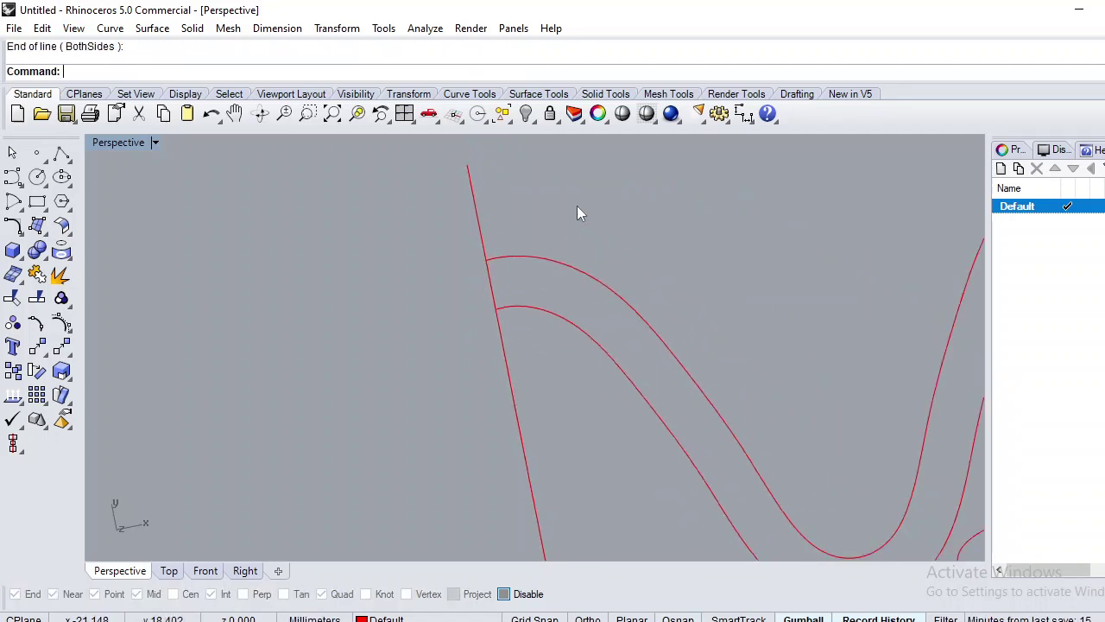
- Extrude the closed band outline 1.2 mm to one side only, as a solid
{"action": "left_click_drag", "start_coordinate": [578, 212], "coordinate": [488, 379]}
{"action": "scroll", "coordinate": [415, 390], "scroll_direction": "down", "scroll_amount": 11}
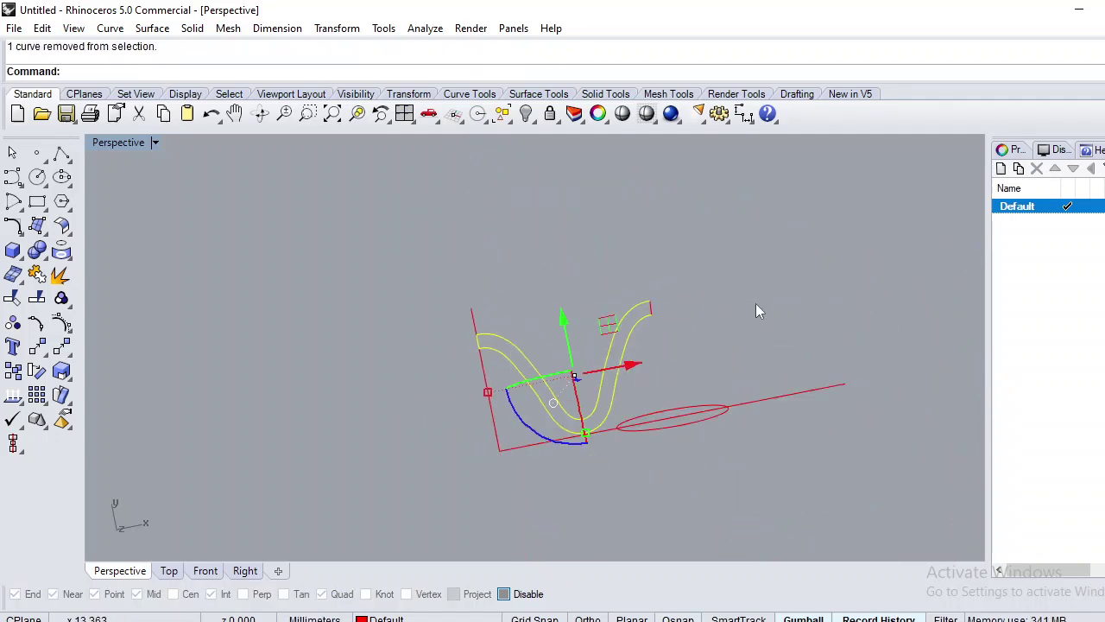
{"action": "right_click_drag", "start_coordinate": [616, 361], "coordinate": [605, 264]}
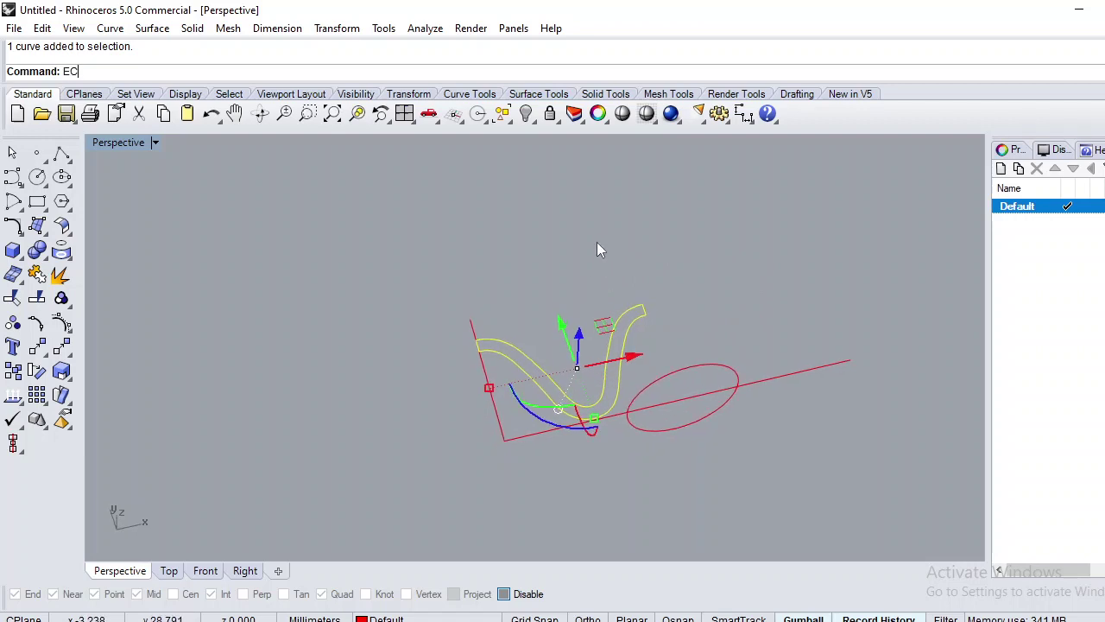
{"action": "key", "text": "Return"}
{"action": "type", "text": "b"}
{"action": "key", "text": "Return"}
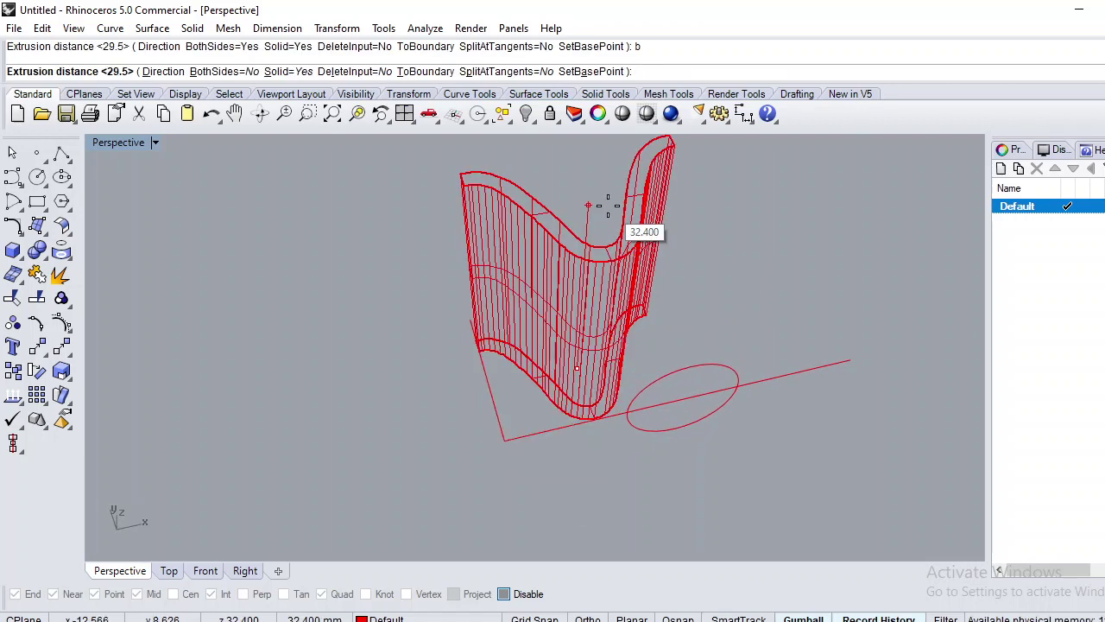
{"action": "key", "text": "Return"}
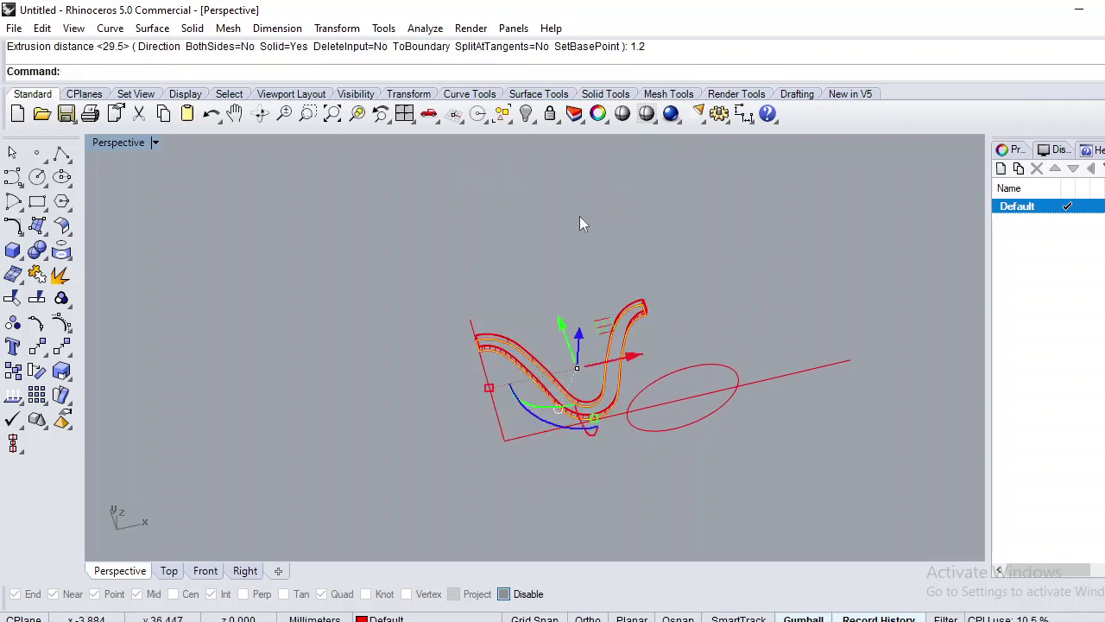
{"action": "left_click", "coordinate": [579, 216]}
- Set the Perspective viewport to a shaded display
{"action": "left_click", "coordinate": [118, 142]}
{"action": "left_click", "coordinate": [215, 138]}
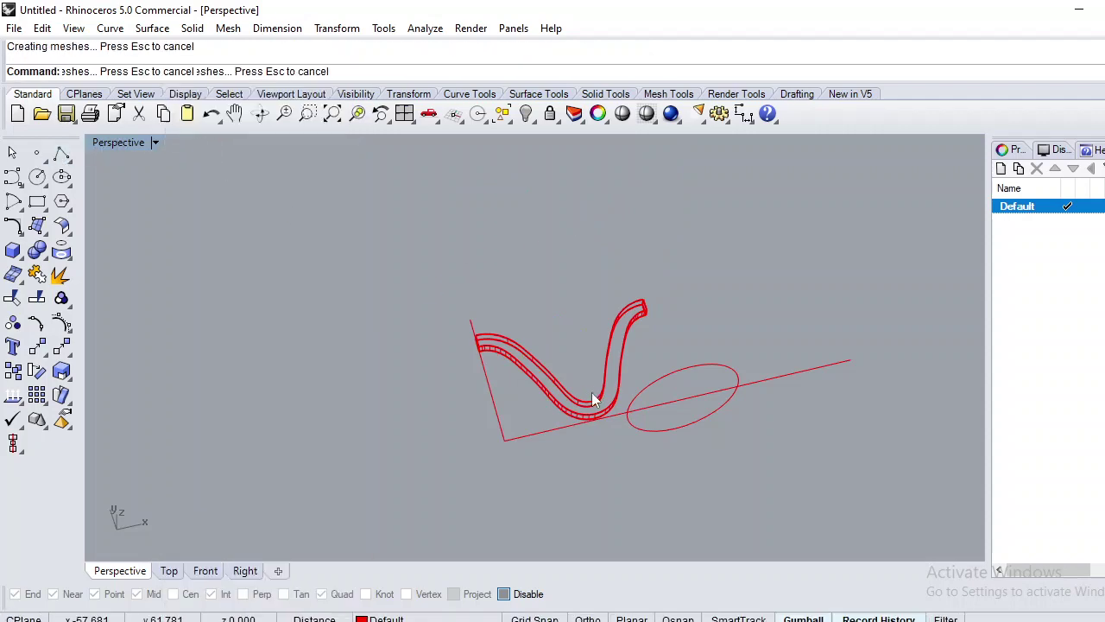
{"action": "scroll", "coordinate": [555, 387], "scroll_direction": "up", "scroll_amount": 3}
- Explode the extruded band and delete its top face
{"action": "left_click", "coordinate": [545, 385]}
{"action": "type", "text": "x"}
{"action": "key", "text": "Return"}
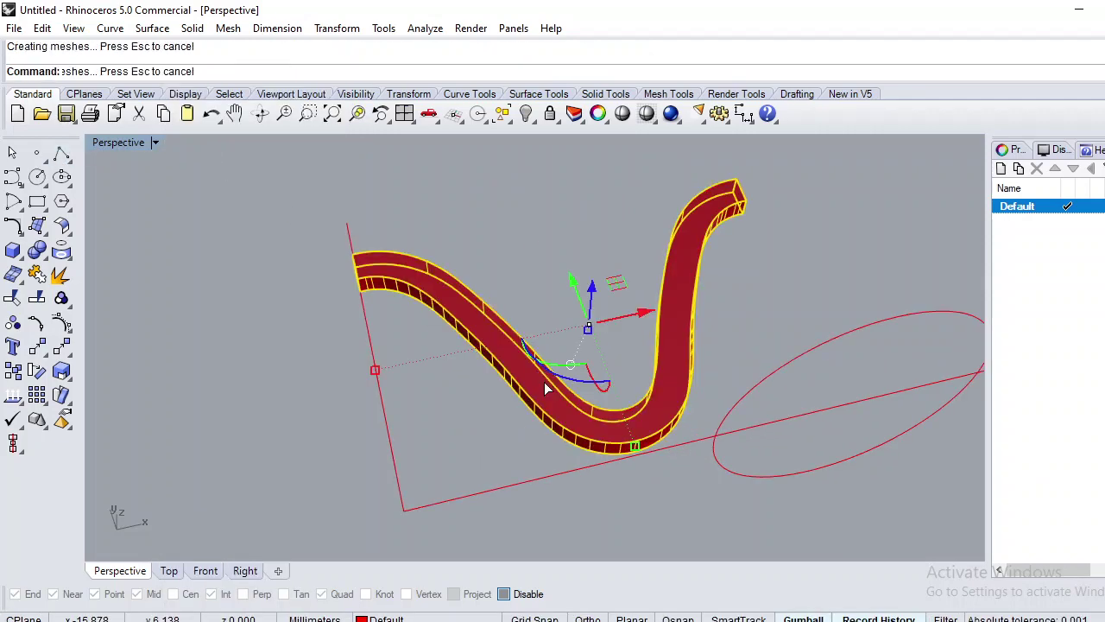
{"action": "key", "text": "Escape"}
{"action": "left_click", "coordinate": [544, 393]}
{"action": "right_click_drag", "start_coordinate": [544, 393], "coordinate": [370, 313]}
{"action": "key", "text": "Escape"}
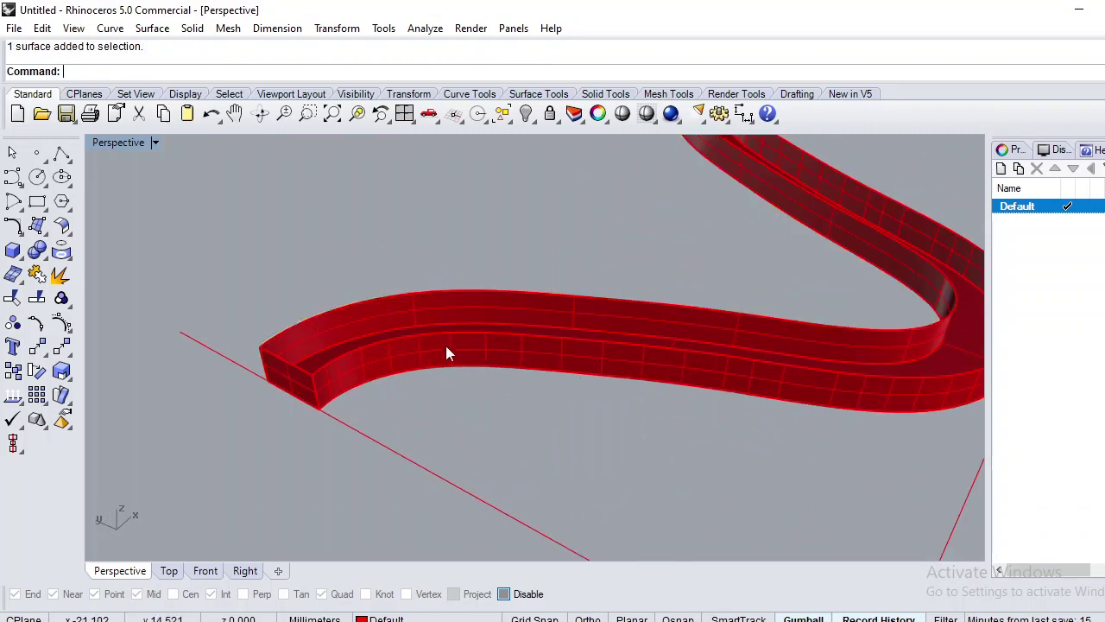
{"action": "scroll", "coordinate": [482, 364], "scroll_direction": "down", "scroll_amount": 5}
{"action": "scroll", "coordinate": [424, 363], "scroll_direction": "up", "scroll_amount": 5}
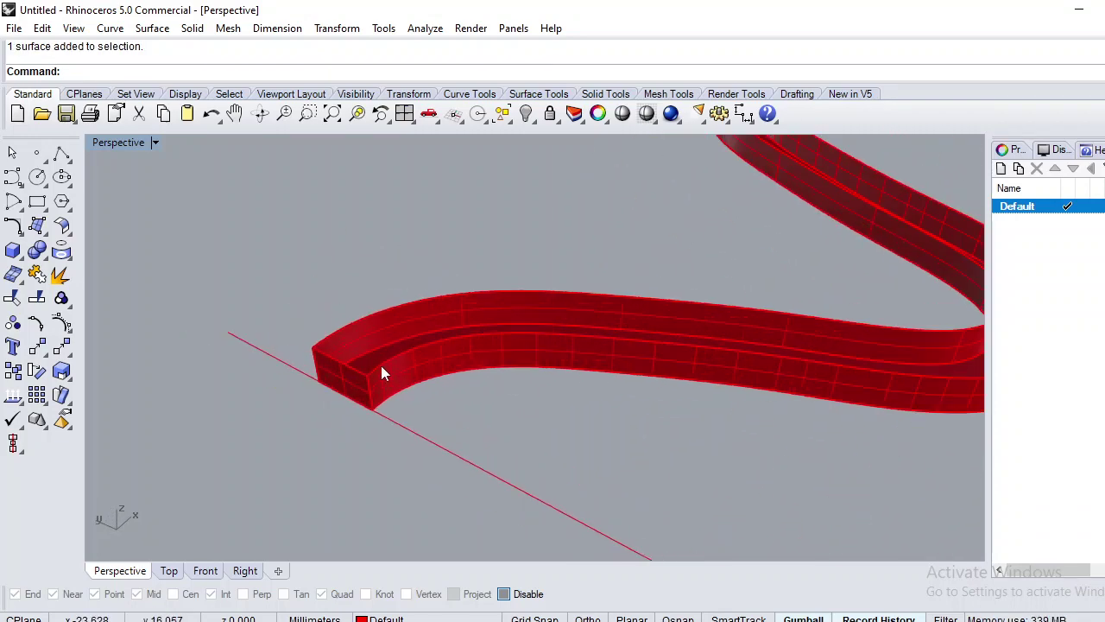
- Duplicate the upper edge of the band's left end face as a curve, and delete that end face
{"action": "type", "text": "Ds"}
{"action": "key", "text": "Return"}
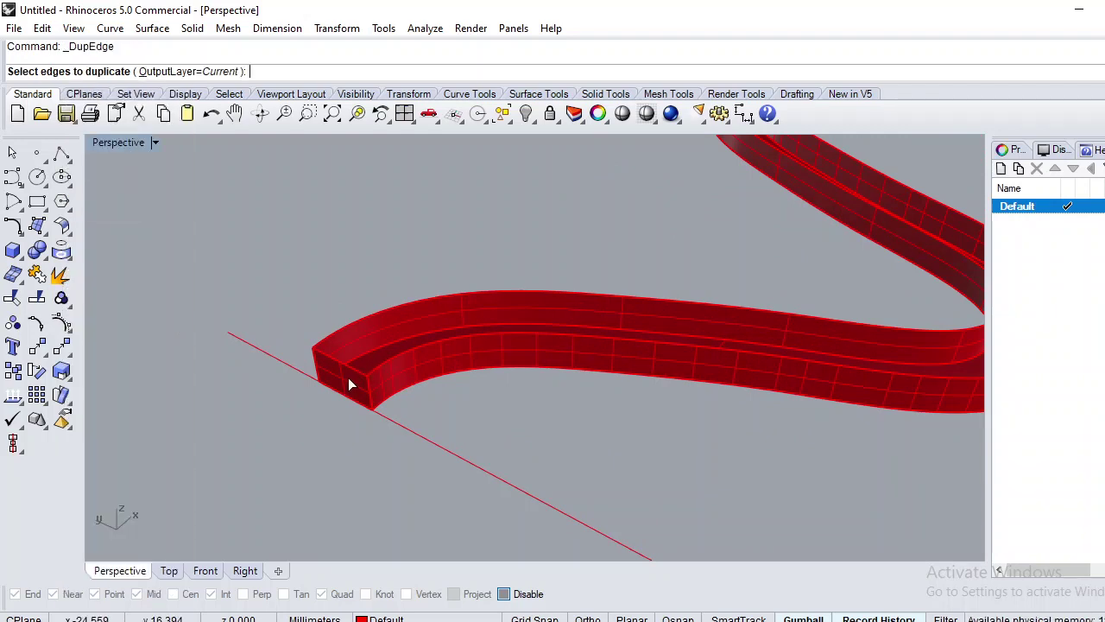
{"action": "left_click", "coordinate": [346, 368]}
{"action": "key", "text": "Return"}
{"action": "left_click", "coordinate": [343, 382], "text": "ctrl+shift"}
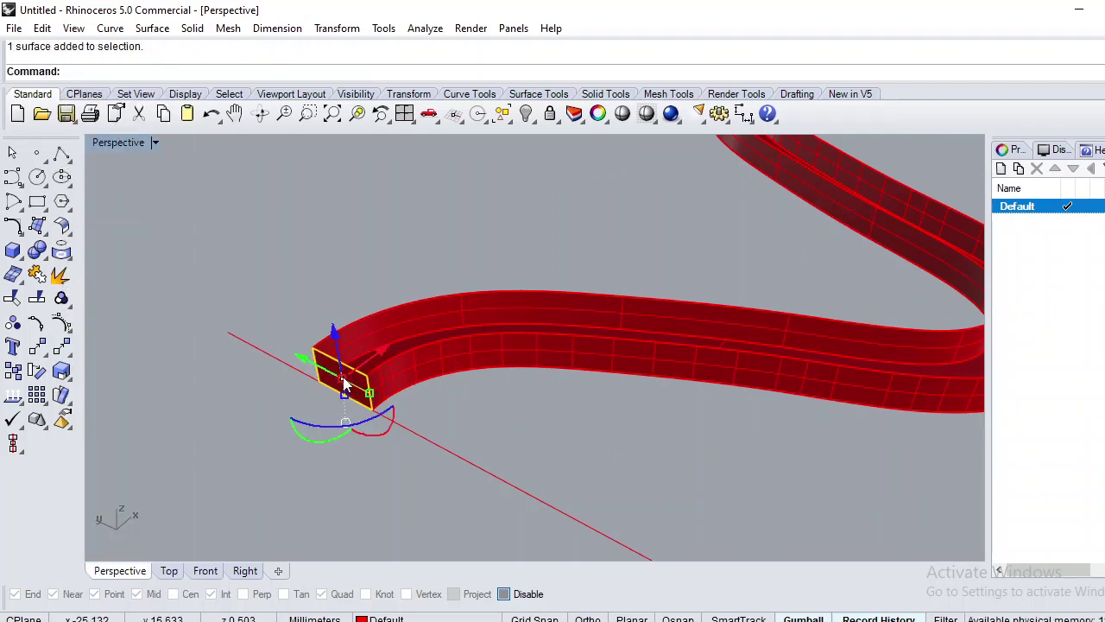
{"action": "key", "text": "Delete"}
- Rebuild the duplicated edge curve with 4 points at degree 3
{"action": "scroll", "coordinate": [363, 380], "scroll_direction": "up", "scroll_amount": 3}
{"action": "left_click", "coordinate": [357, 390], "text": "ctrl+shift"}
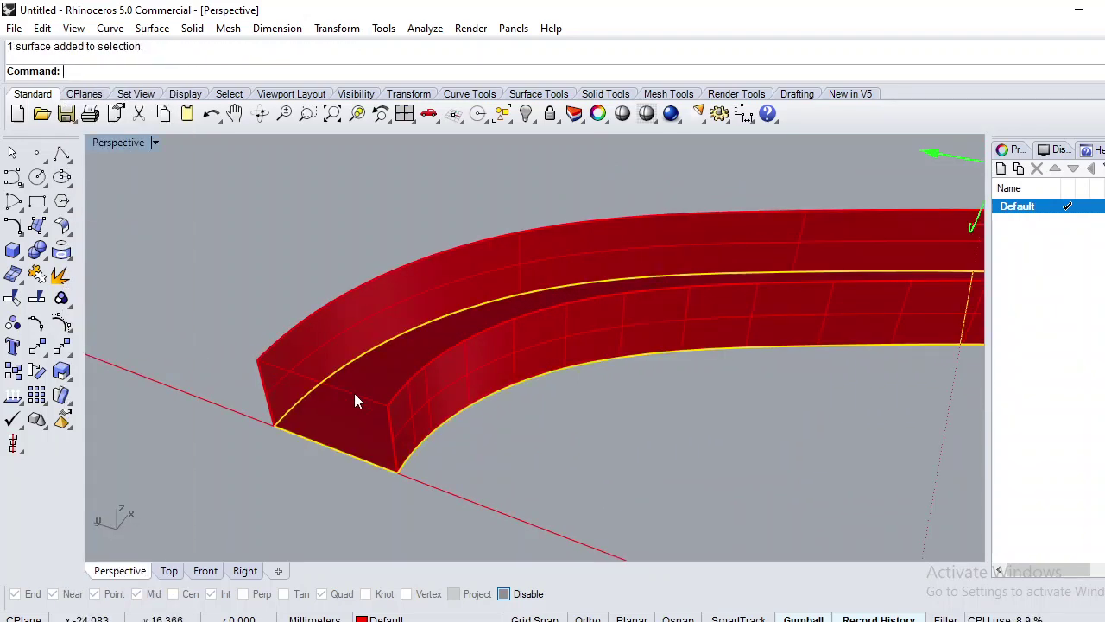
{"action": "key", "text": "Escape"}
{"action": "left_click", "coordinate": [354, 393]}
{"action": "right_click_drag", "start_coordinate": [354, 393], "coordinate": [376, 391]}
{"action": "type", "text": "Reb"}
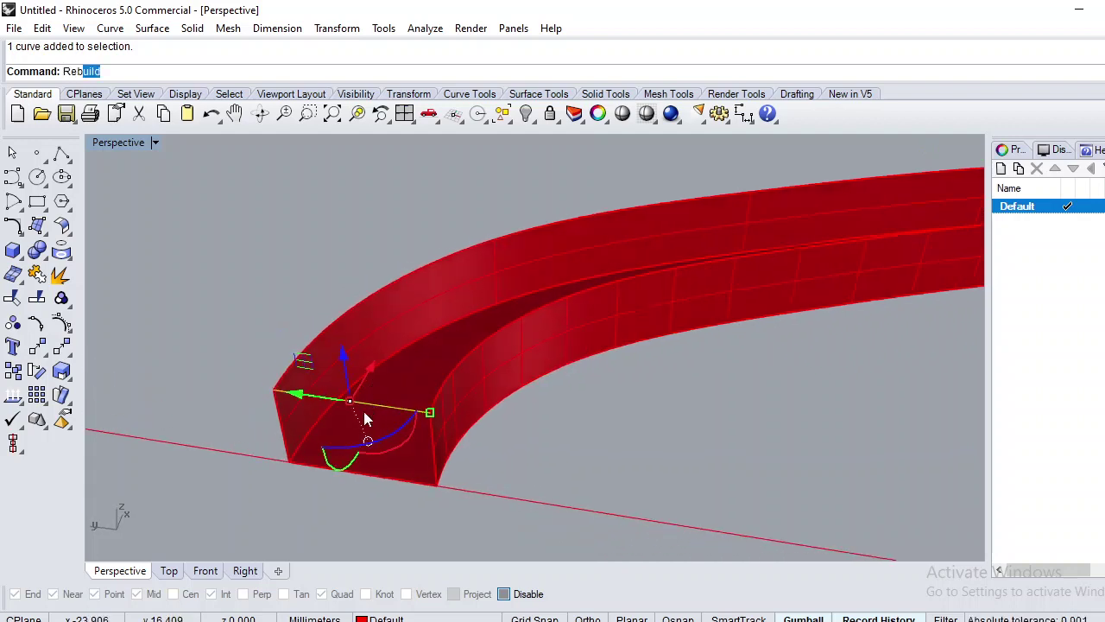
{"action": "key", "text": "Return"}
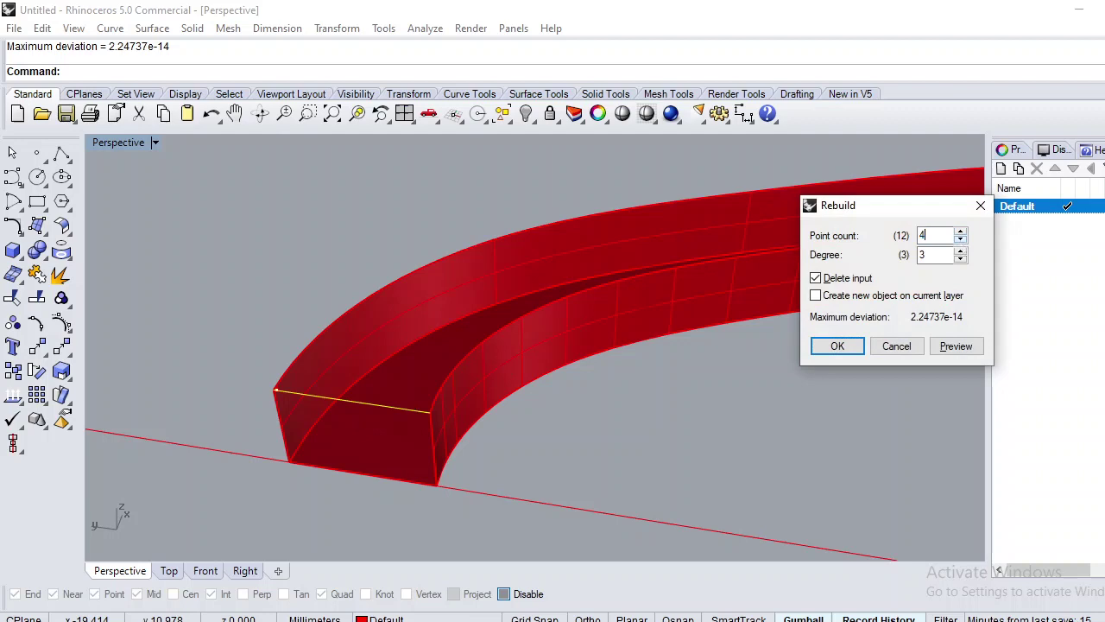
{"action": "type", "text": "4"}
{"action": "key", "text": "Return"}
- Turn on the edge curve's control points and raise the two middle points to arch it upward
{"action": "key", "text": "F10"}
{"action": "scroll", "coordinate": [342, 401], "scroll_direction": "up", "scroll_amount": 5}
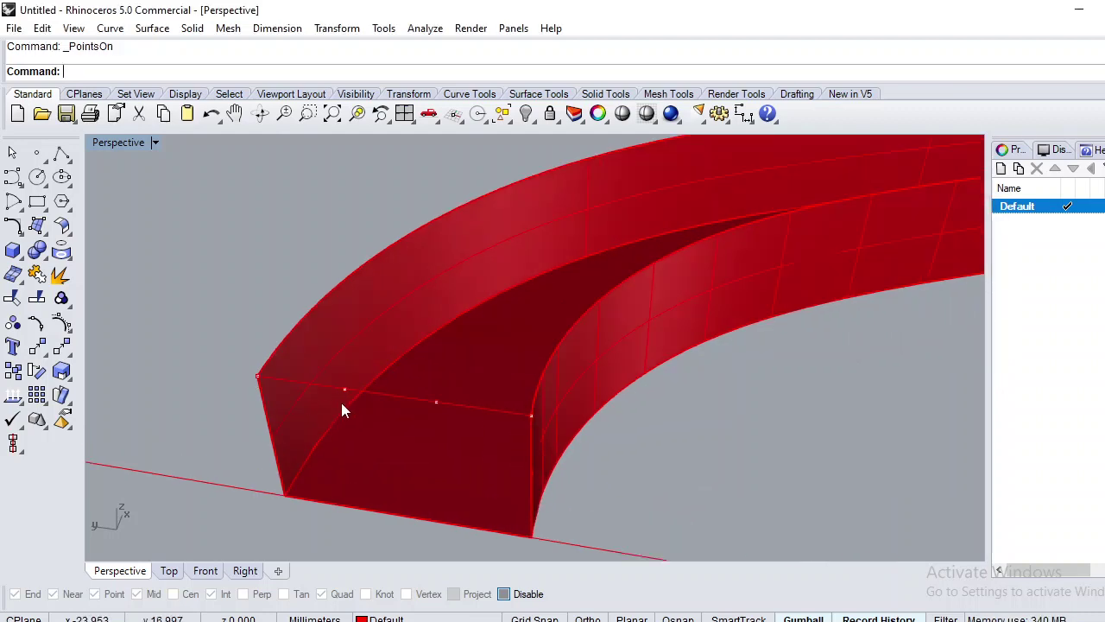
{"action": "left_click", "coordinate": [344, 390]}
{"action": "scroll", "coordinate": [417, 404], "scroll_direction": "down", "scroll_amount": 2}
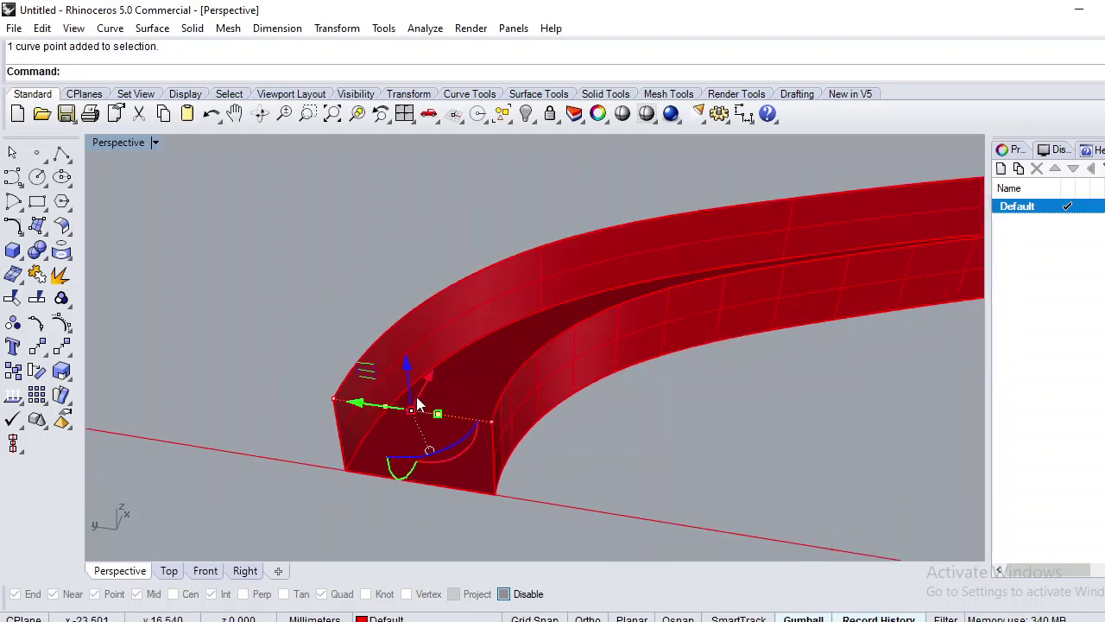
{"action": "left_click_drag", "start_coordinate": [407, 380], "coordinate": [392, 337]}
{"action": "key", "text": "Escape"}
- Rebuild the arched profile curve
{"action": "left_click", "coordinate": [451, 401]}
{"action": "type", "text": "RE"}
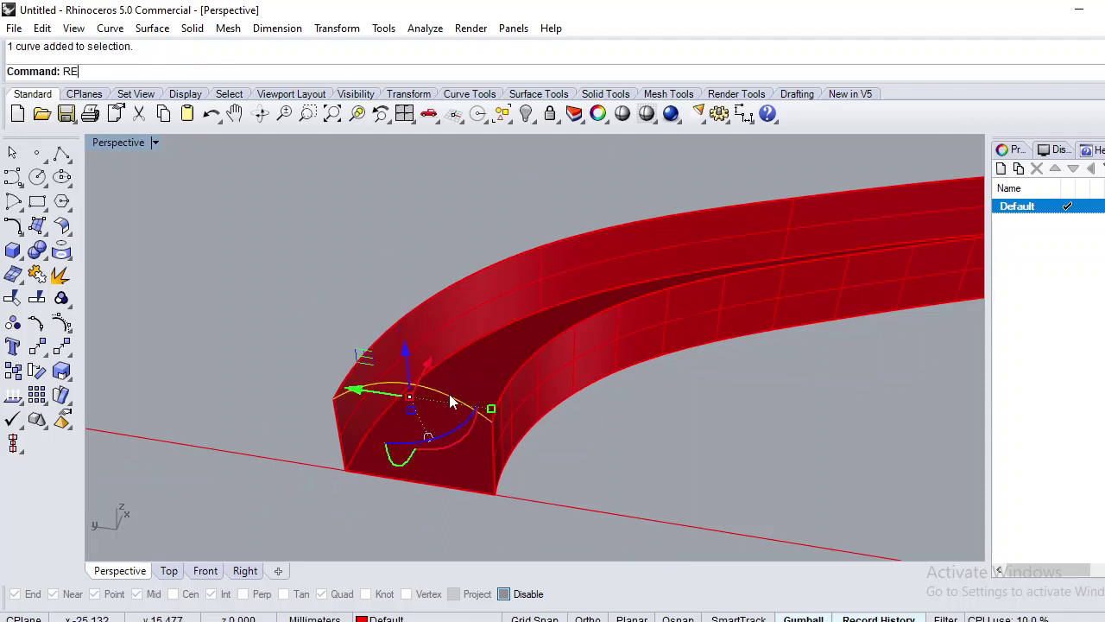
{"action": "key", "text": "Return"}
{"action": "key", "text": "Return"}
{"action": "key", "text": "Escape"}
{"action": "scroll", "coordinate": [449, 395], "scroll_direction": "down", "scroll_amount": 6}
{"action": "right_click_drag", "start_coordinate": [472, 340], "coordinate": [432, 374]}
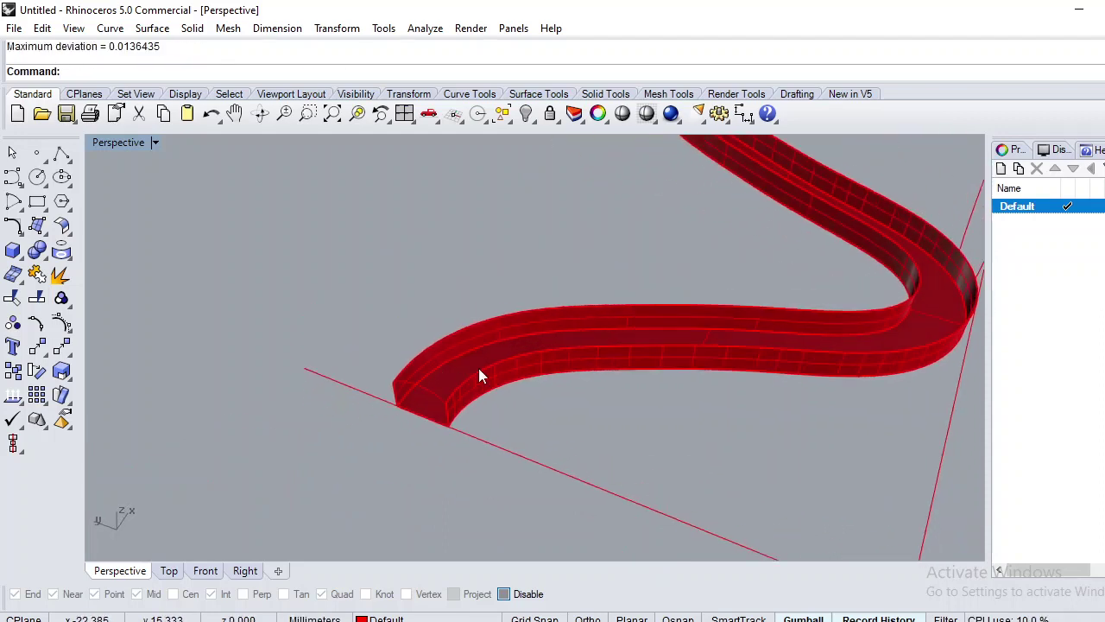
- Start a Sweep 2 Rails along the band's two upper edges with the arched curve as cross section
{"action": "type", "text": "sweep2"}
{"action": "key", "text": "Return"}
{"action": "left_click", "coordinate": [437, 337]}
{"action": "left_click", "coordinate": [458, 388]}
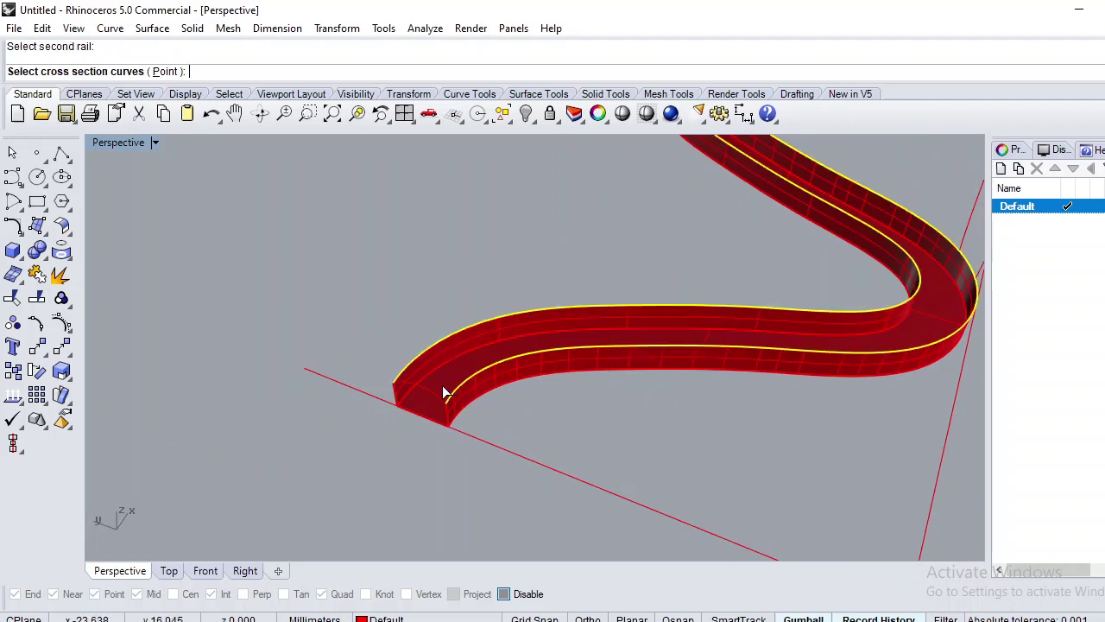
{"action": "left_click", "coordinate": [426, 385]}
{"action": "left_click", "coordinate": [469, 429]}
{"action": "scroll", "coordinate": [471, 429], "scroll_direction": "down", "scroll_amount": 3}
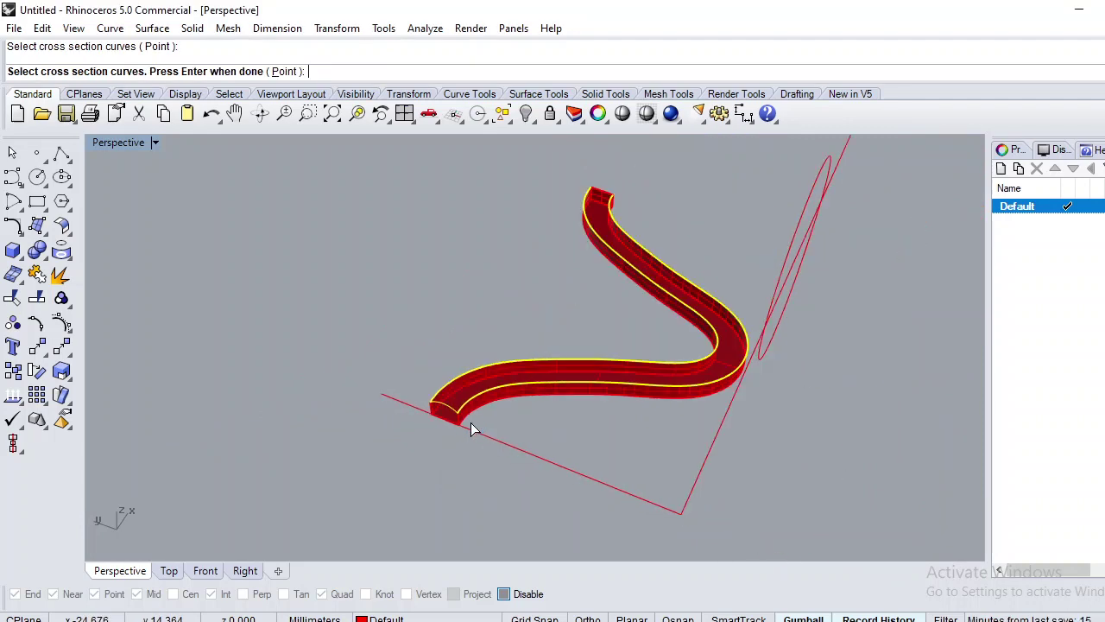
{"action": "right_click_drag", "start_coordinate": [471, 422], "coordinate": [521, 420]}
{"action": "key", "text": "Return"}
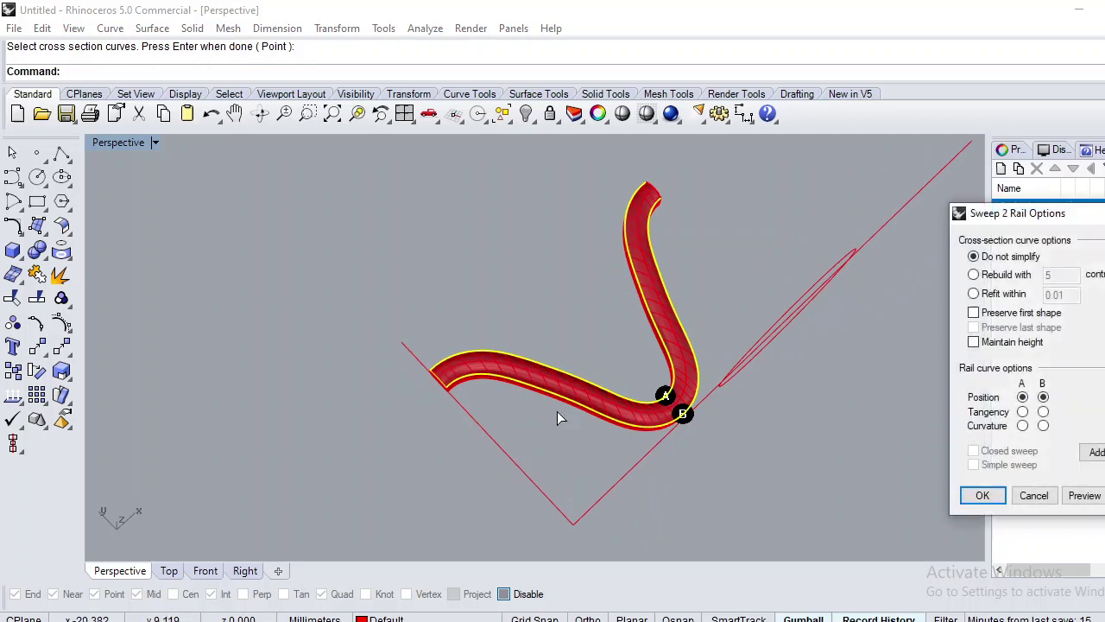
- Add sweep slashes across the rails near the left end, midway along the left leg and at the lower bend
{"action": "left_click", "coordinate": [1093, 451]}
{"action": "scroll", "coordinate": [510, 420], "scroll_direction": "up", "scroll_amount": 4}
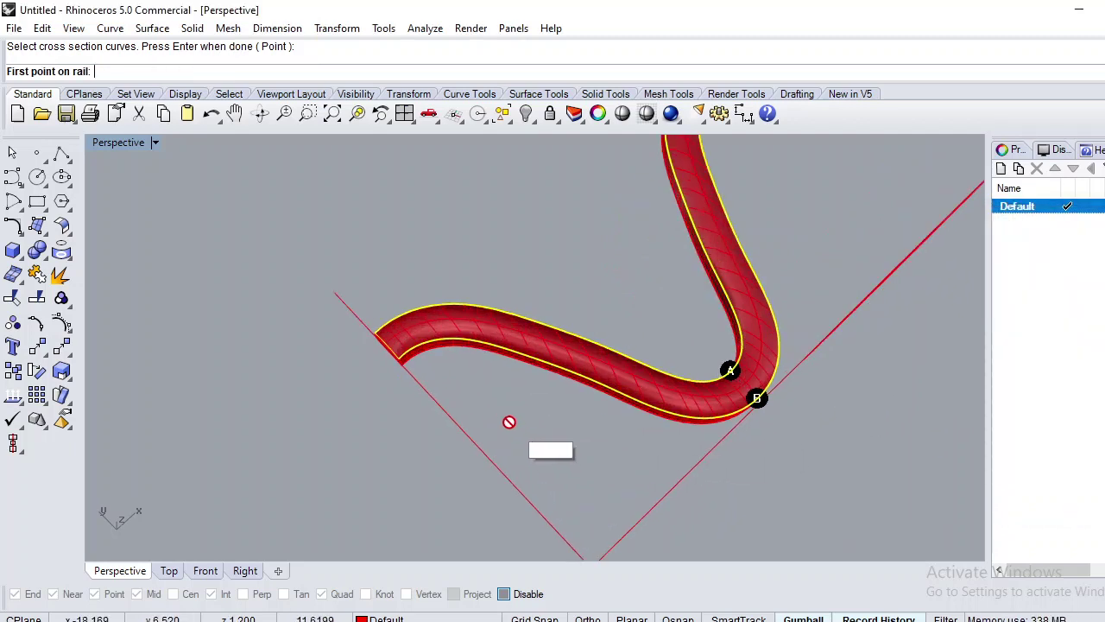
{"action": "left_click", "coordinate": [385, 322]}
{"action": "left_click", "coordinate": [405, 357]}
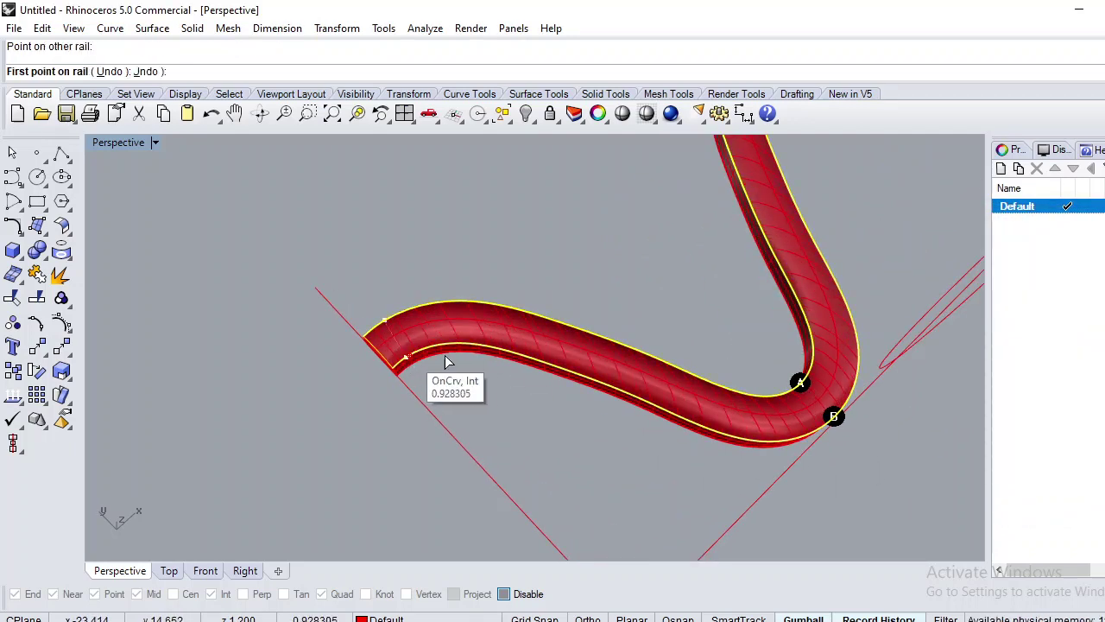
{"action": "left_click", "coordinate": [595, 379]}
{"action": "left_click", "coordinate": [627, 344]}
{"action": "right_click_drag", "start_coordinate": [628, 344], "coordinate": [661, 403]}
{"action": "left_click", "coordinate": [670, 420]}
{"action": "left_click", "coordinate": [693, 430]}
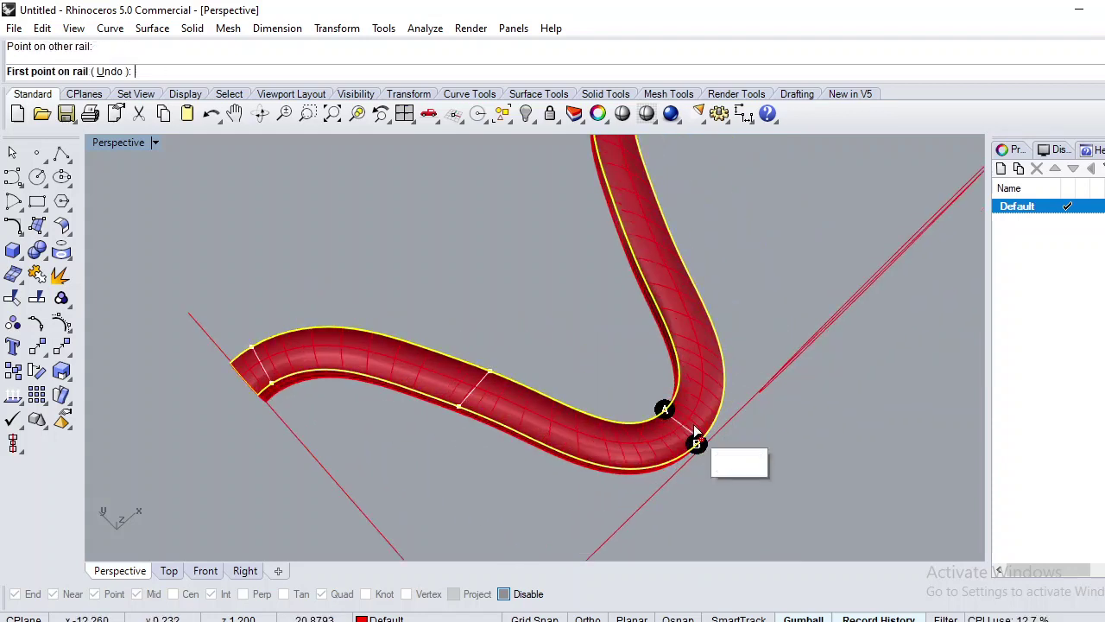
- Add two slashes along the right leg and one near the right end, and accept the sweep
{"action": "scroll", "coordinate": [682, 326], "scroll_direction": "down", "scroll_amount": 5}
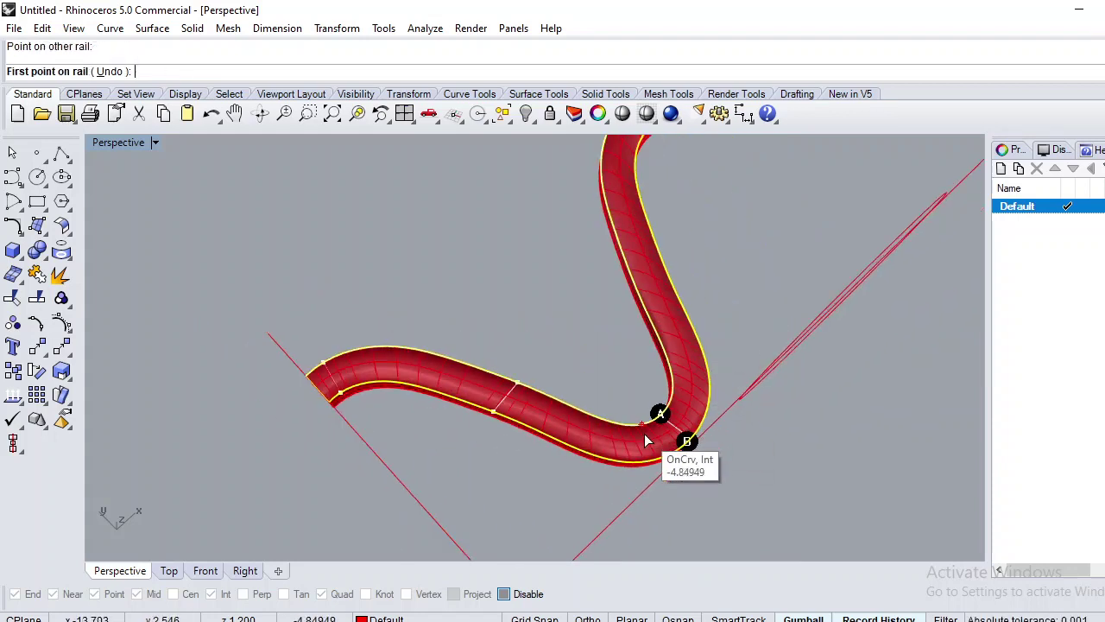
{"action": "scroll", "coordinate": [640, 364], "scroll_direction": "up", "scroll_amount": 3}
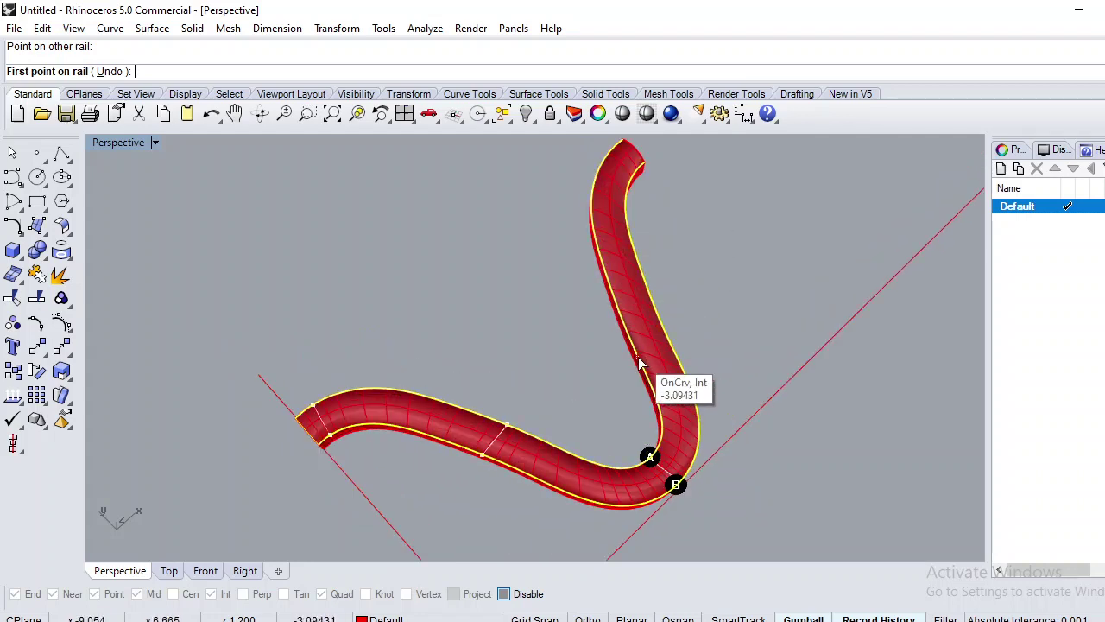
{"action": "left_click", "coordinate": [638, 357]}
{"action": "left_click", "coordinate": [672, 353]}
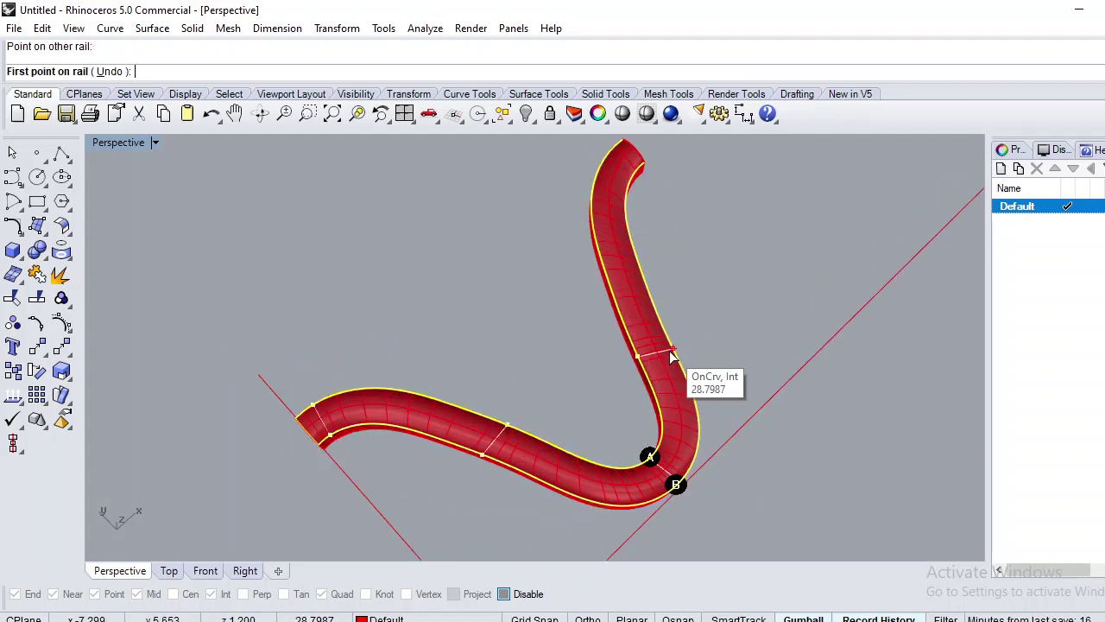
{"action": "left_click", "coordinate": [599, 251]}
{"action": "left_click", "coordinate": [633, 245]}
{"action": "scroll", "coordinate": [602, 377], "scroll_direction": "down", "scroll_amount": 2}
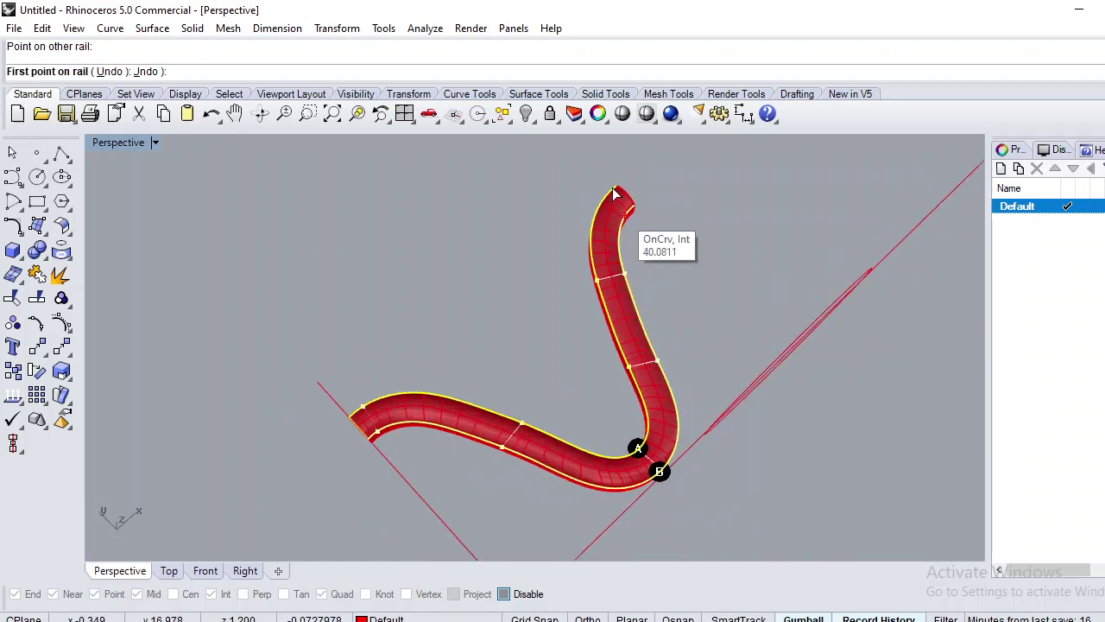
{"action": "scroll", "coordinate": [613, 188], "scroll_direction": "up", "scroll_amount": 2}
{"action": "left_click", "coordinate": [600, 204]}
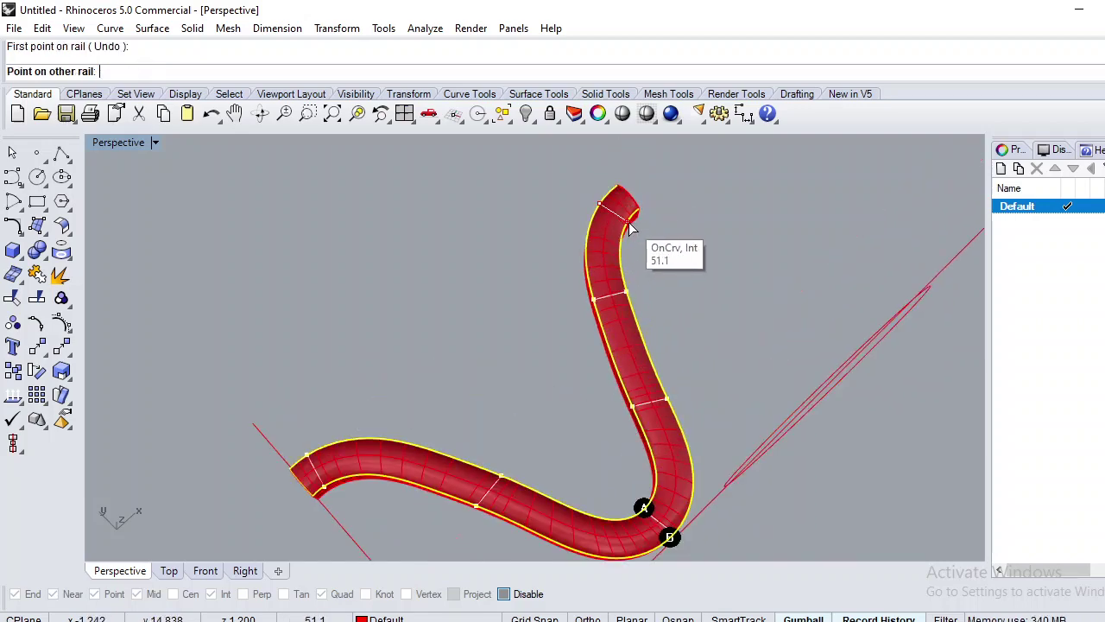
{"action": "left_click", "coordinate": [629, 227]}
{"action": "key", "text": "Return"}
{"action": "left_click", "coordinate": [982, 496]}
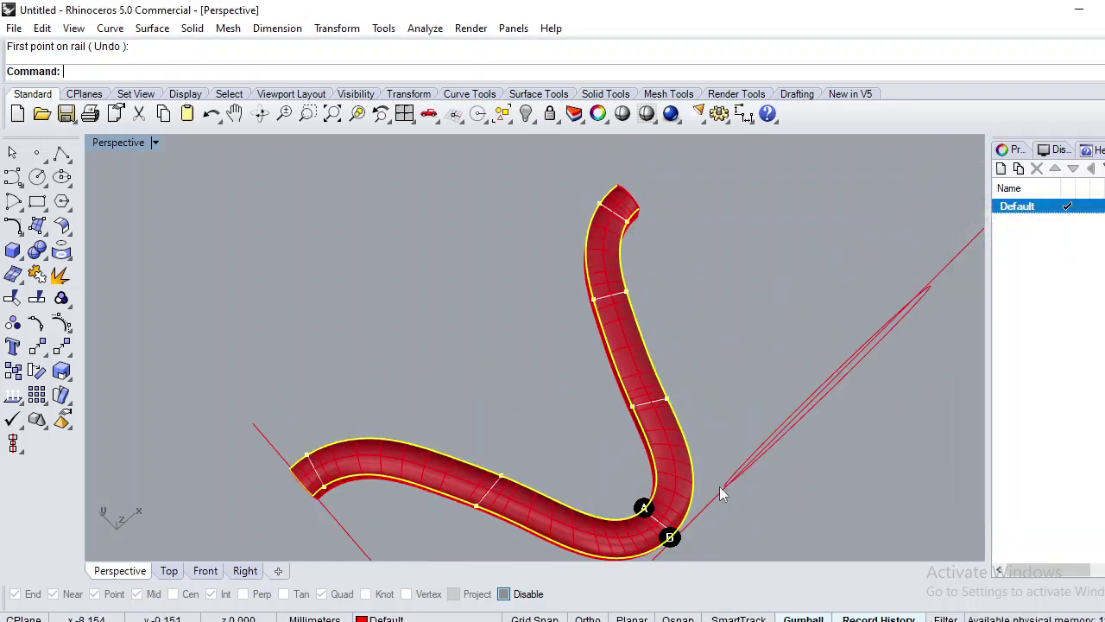
- Inspect the swept band from the Top view and return to the Perspective view
{"action": "right_click_drag", "start_coordinate": [719, 486], "coordinate": [516, 404]}
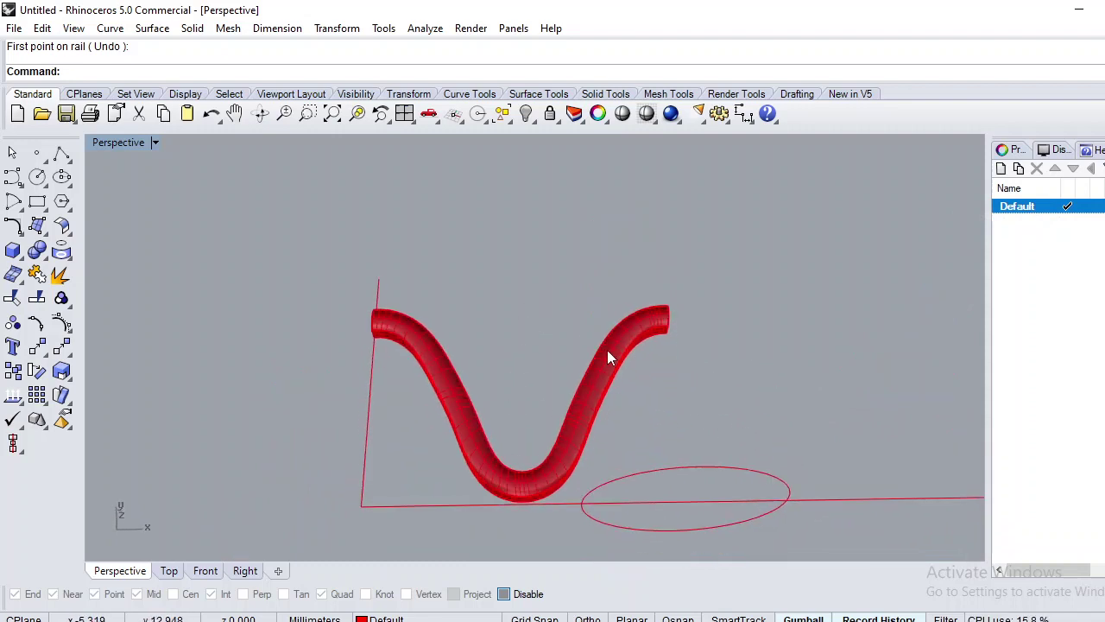
{"action": "type", "text": "Top"}
{"action": "key", "text": "Return"}
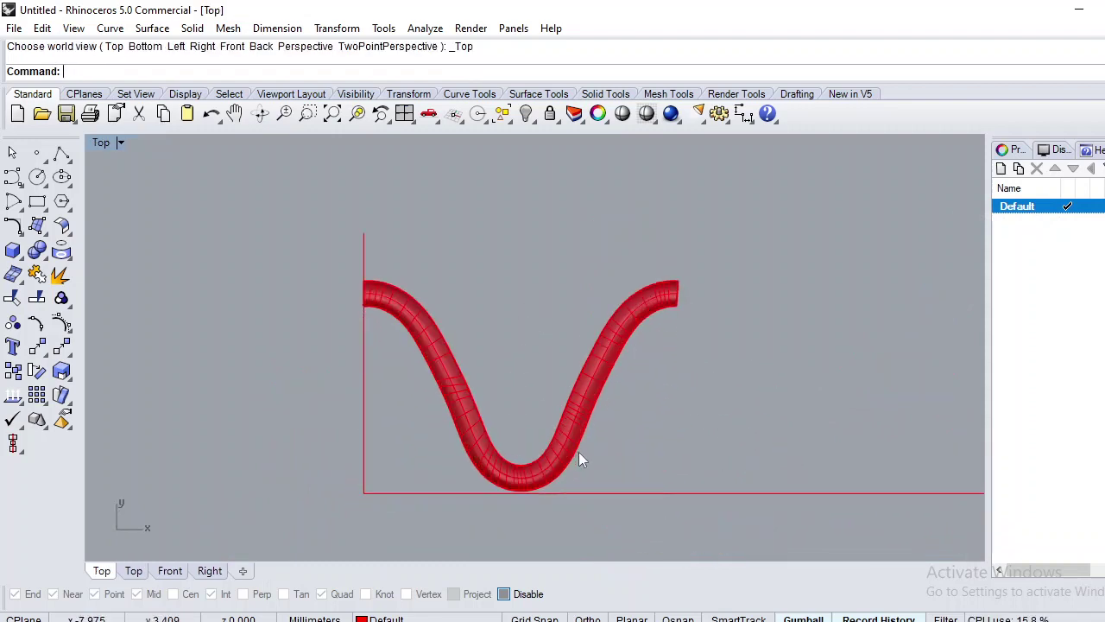
{"action": "scroll", "coordinate": [507, 392], "scroll_direction": "down", "scroll_amount": 4}
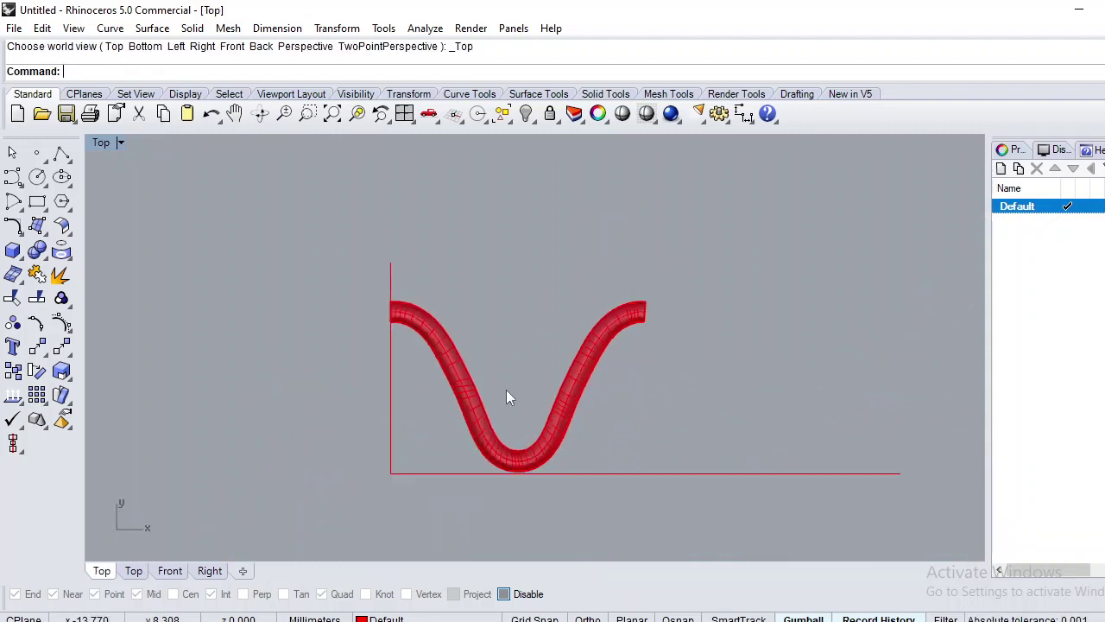
{"action": "type", "text": "Perspective"}
{"action": "key", "text": "Return"}
- Delete the flat end face at the band's right end
{"action": "right_click_drag", "start_coordinate": [527, 409], "coordinate": [617, 382]}
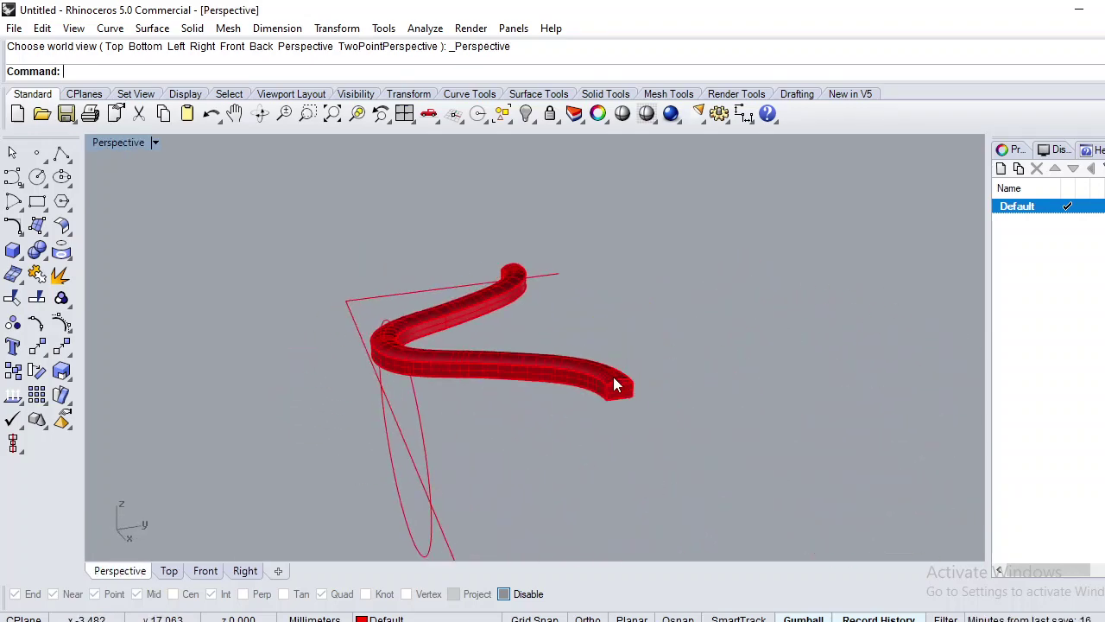
{"action": "scroll", "coordinate": [616, 382], "scroll_direction": "up", "scroll_amount": 3}
{"action": "left_click", "coordinate": [634, 378]}
{"action": "key", "text": "Delete"}
- Join the band's side, bottom and domed top surfaces into one polysurface
{"action": "right_click_drag", "start_coordinate": [461, 353], "coordinate": [661, 361]}
{"action": "left_click_drag", "start_coordinate": [685, 334], "coordinate": [514, 375]}
{"action": "scroll", "coordinate": [523, 380], "scroll_direction": "down", "scroll_amount": 2}
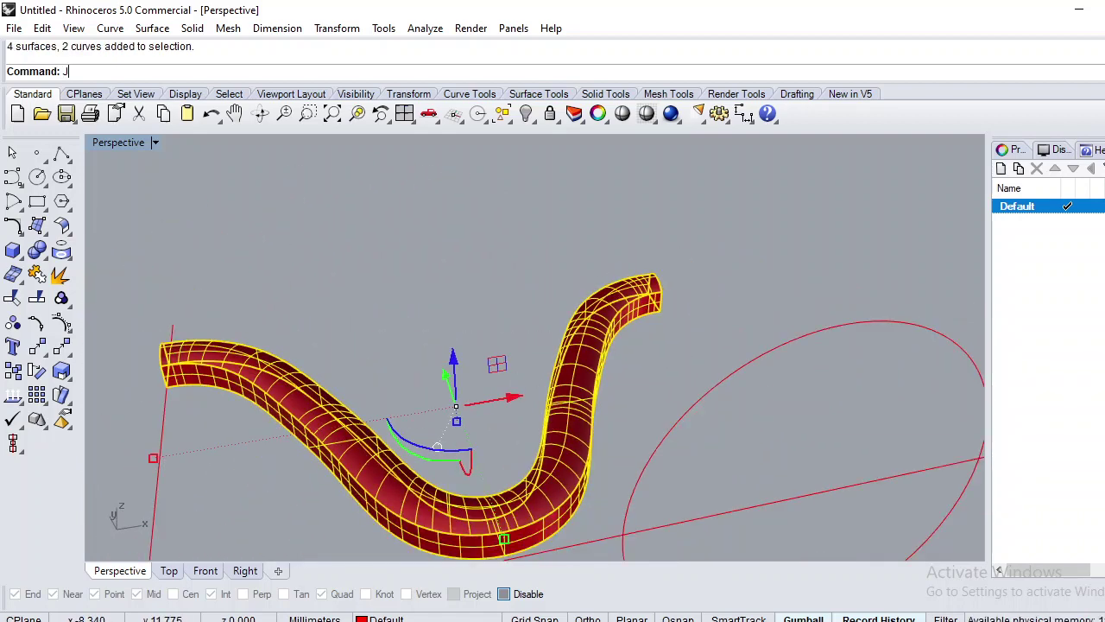
{"action": "key", "text": "Return"}
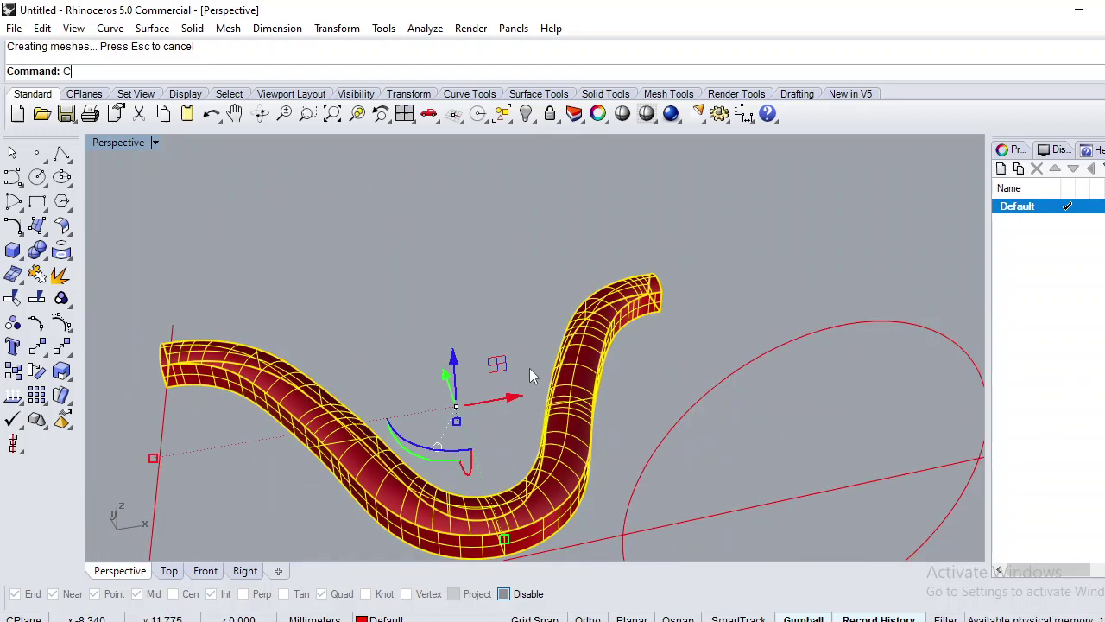
- Cap the open ends of the joined wavy band
{"action": "type", "text": "Cap"}
{"action": "key", "text": "Return"}
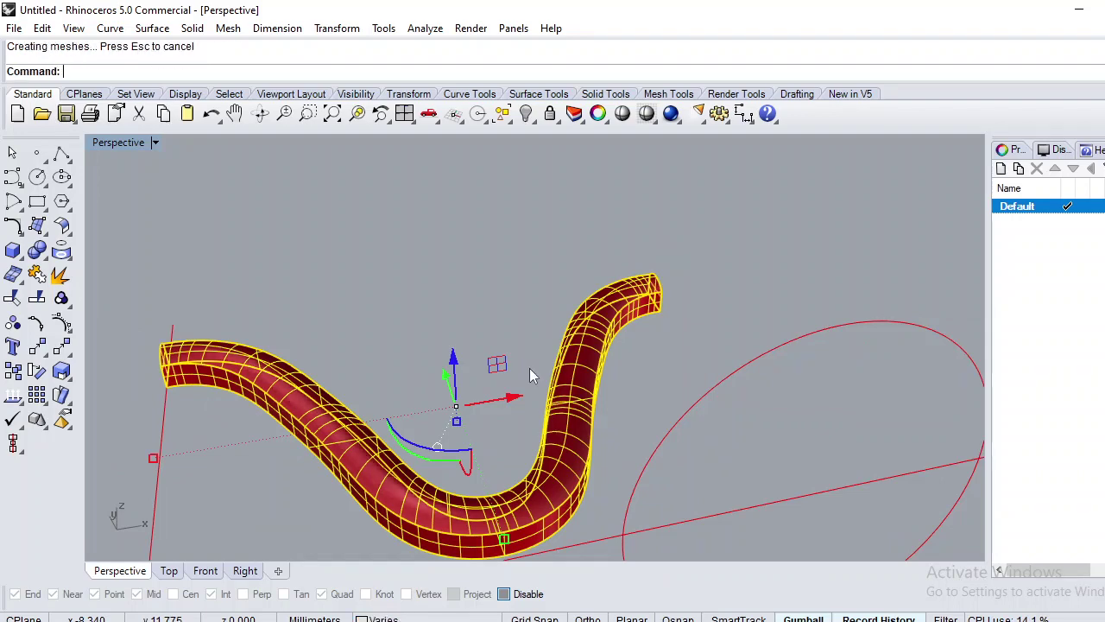
{"action": "key", "text": "Escape"}
{"action": "right_click_drag", "start_coordinate": [383, 422], "coordinate": [434, 388]}
{"action": "scroll", "coordinate": [451, 356], "scroll_direction": "down", "scroll_amount": 6}
{"action": "type", "text": "Y"}
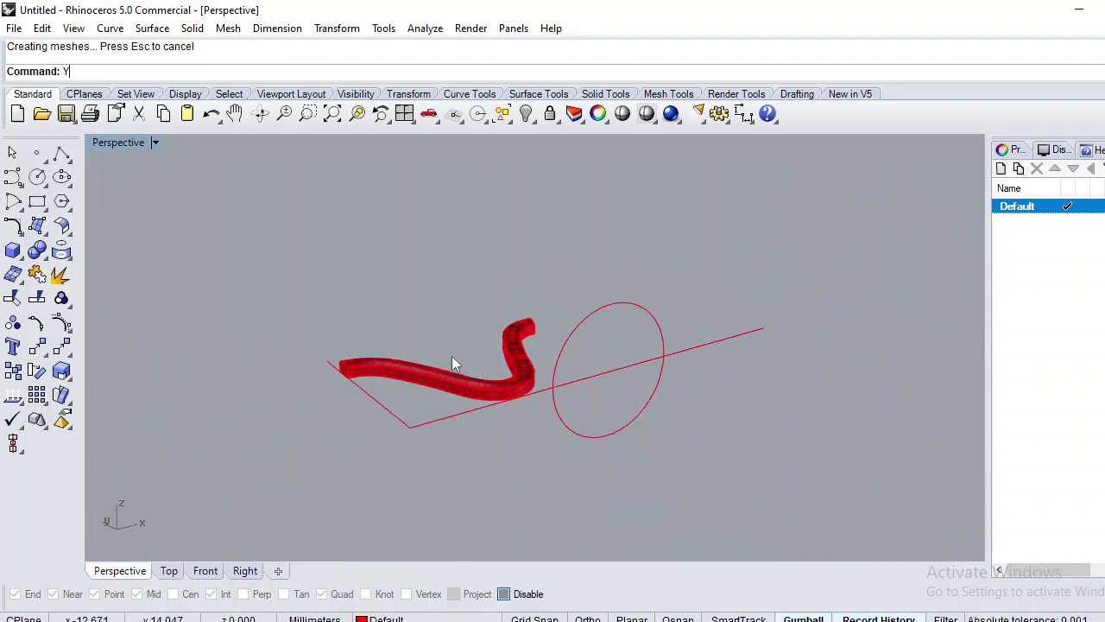
{"action": "key", "text": "Return"}
{"action": "key", "text": "Escape"}
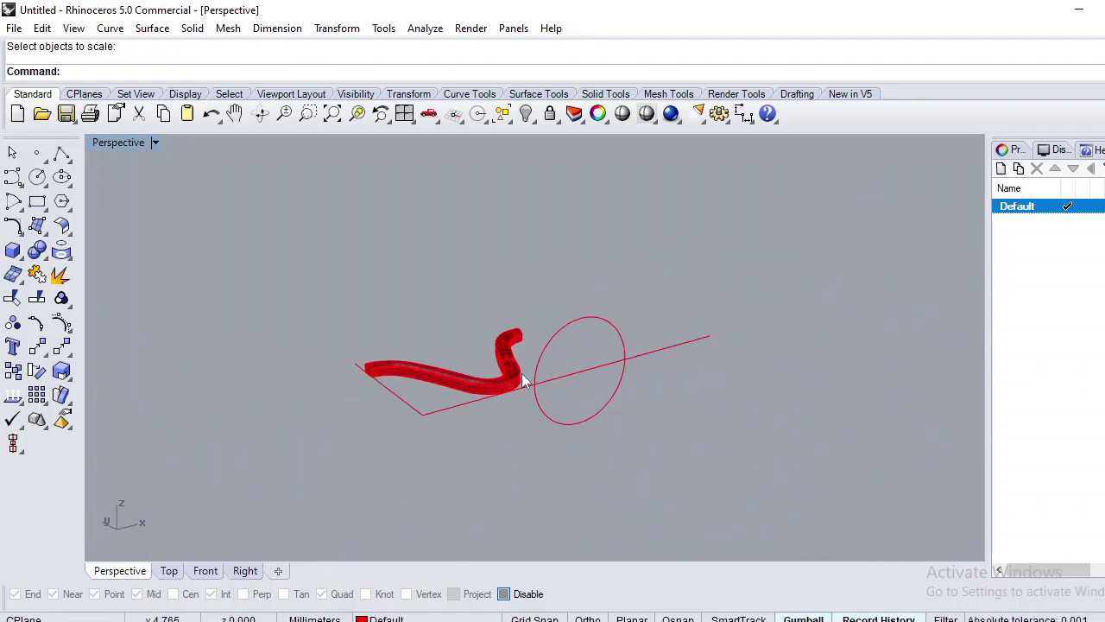
- Delete the short straight line that meets the end of the long base line
{"action": "key", "text": "ctrl+F1"}
{"action": "key", "text": "ctrl+F3"}
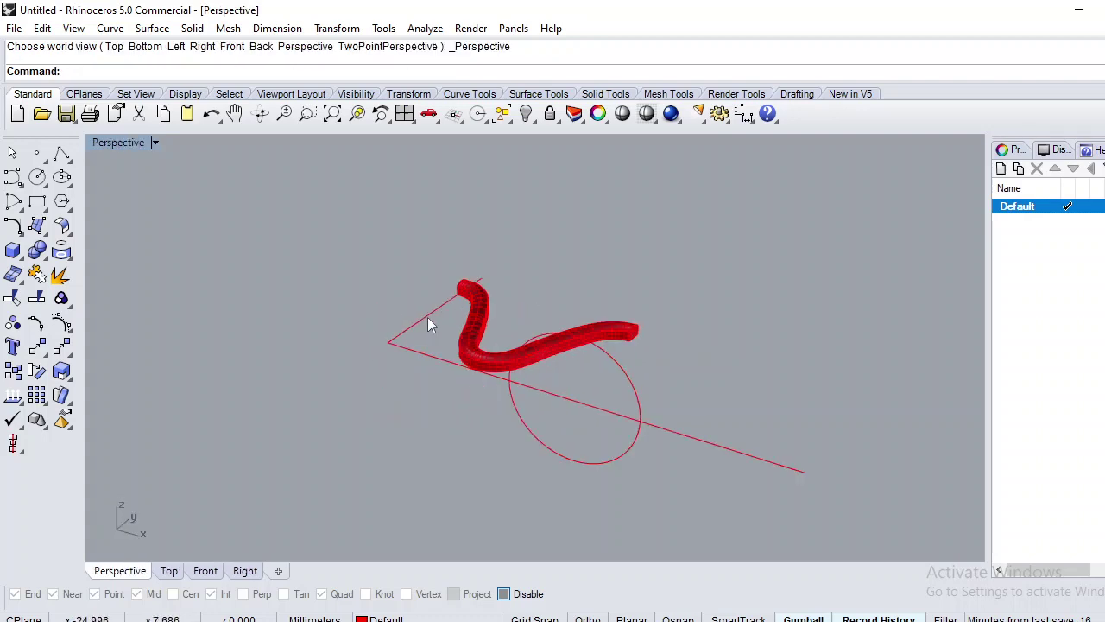
{"action": "left_click", "coordinate": [420, 326]}
{"action": "key", "text": "Delete"}
- Try to flow a copy of the band along the curve, from the long base line onto the circle's upper side
{"action": "right_click_drag", "start_coordinate": [494, 343], "coordinate": [568, 299]}
{"action": "left_click", "coordinate": [559, 282]}
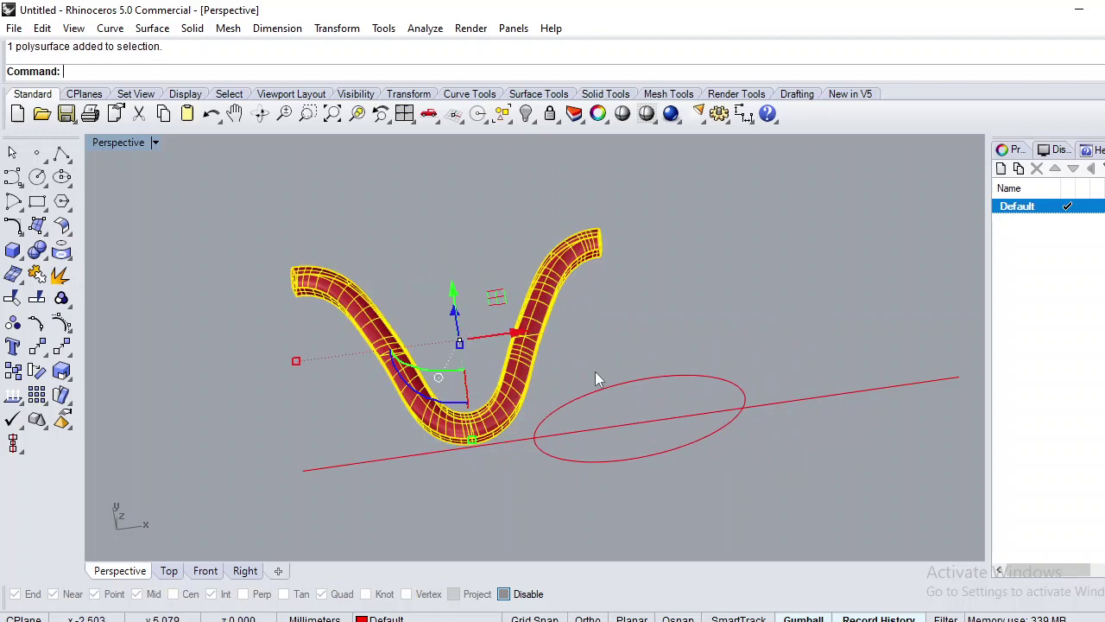
{"action": "right_click_drag", "start_coordinate": [594, 372], "coordinate": [537, 350]}
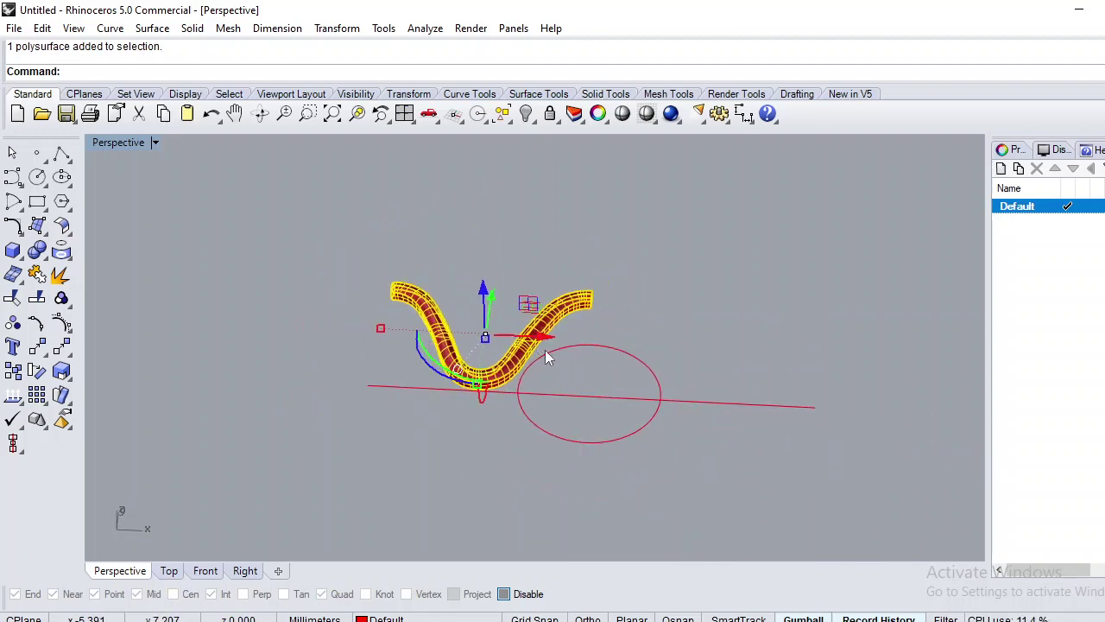
{"action": "left_click", "coordinate": [346, 30]}
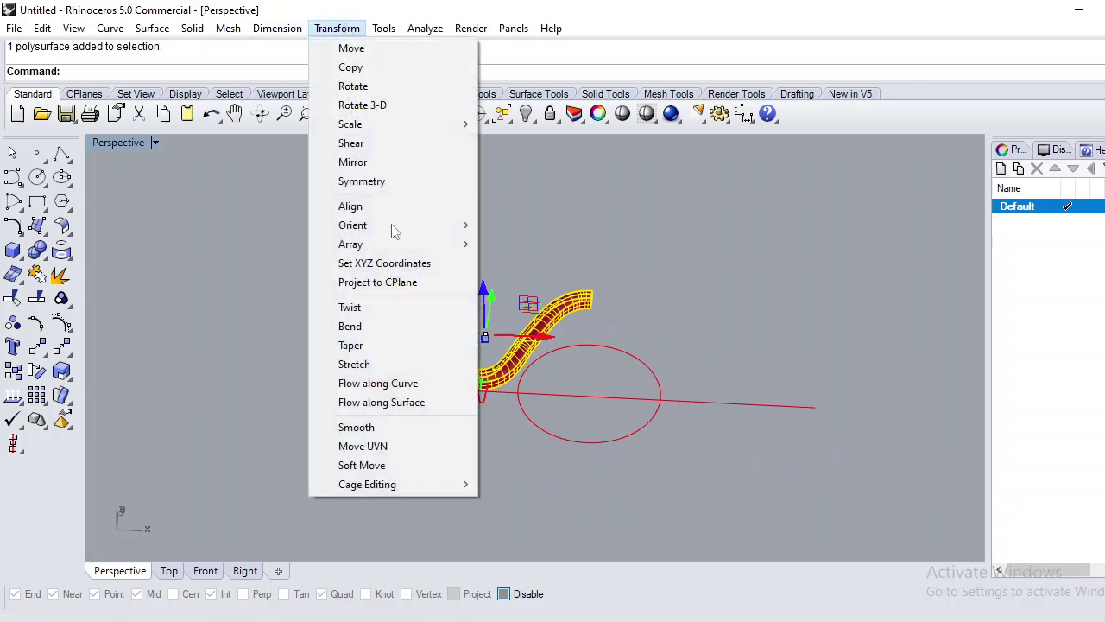
{"action": "left_click", "coordinate": [379, 383]}
{"action": "scroll", "coordinate": [711, 384], "scroll_direction": "up", "scroll_amount": 5}
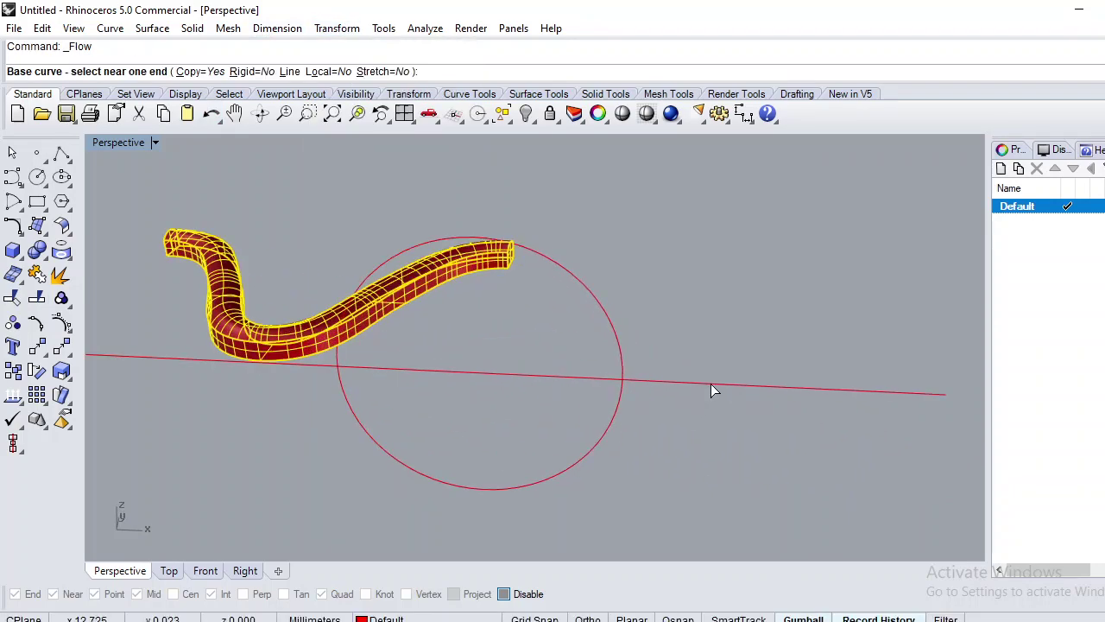
{"action": "scroll", "coordinate": [747, 390], "scroll_direction": "down", "scroll_amount": 5}
{"action": "left_click", "coordinate": [749, 388]}
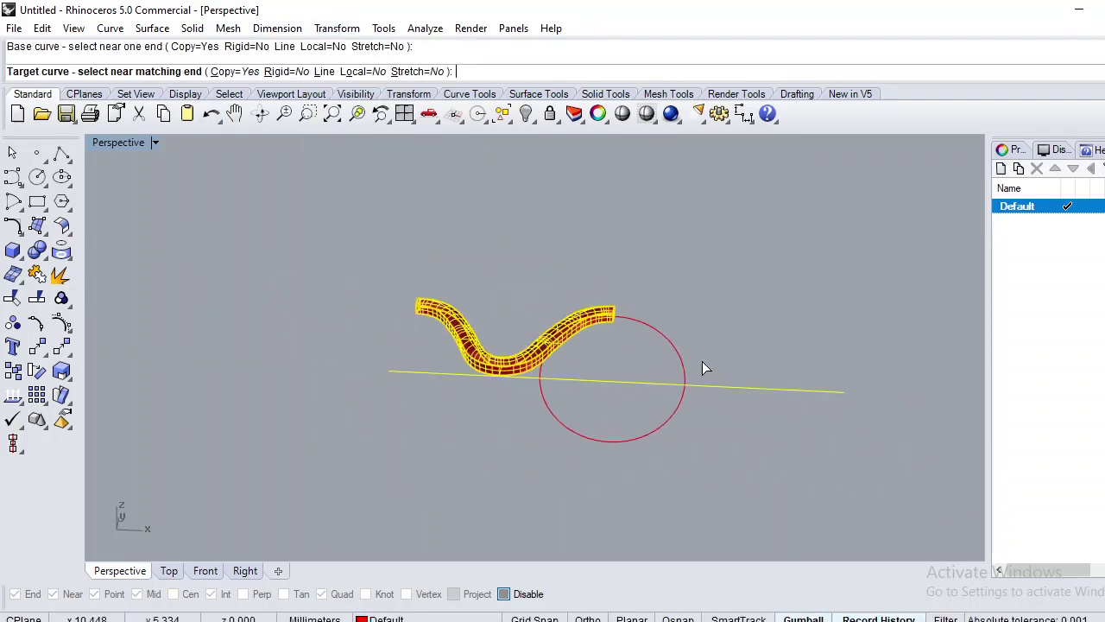
{"action": "left_click", "coordinate": [671, 344]}
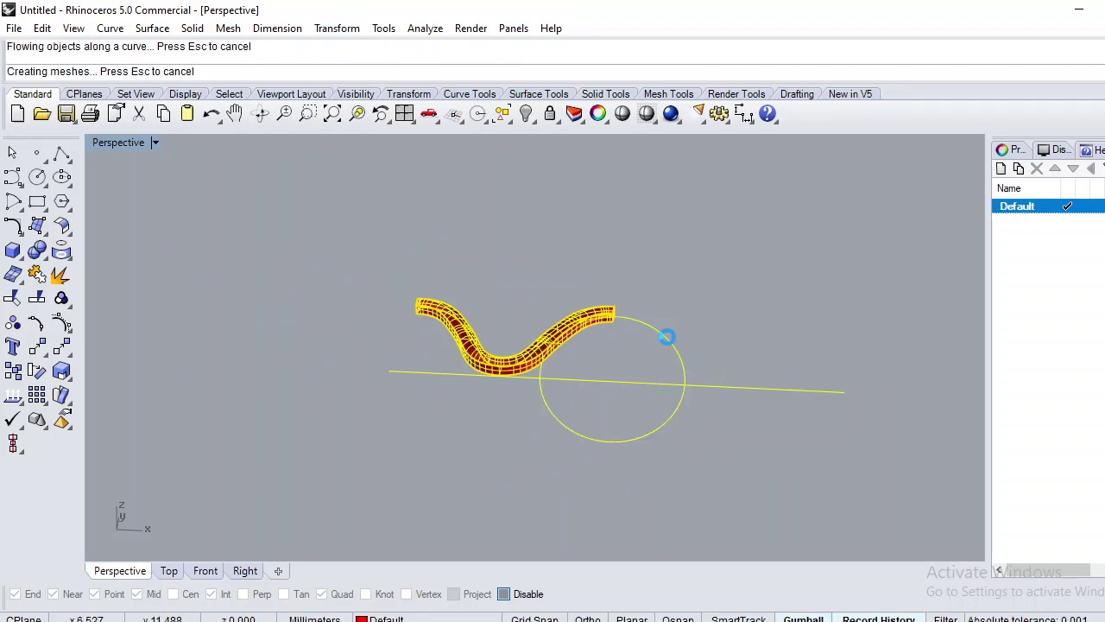
{"action": "right_click_drag", "start_coordinate": [520, 368], "coordinate": [602, 377]}
{"action": "key", "text": "ctrl+z"}
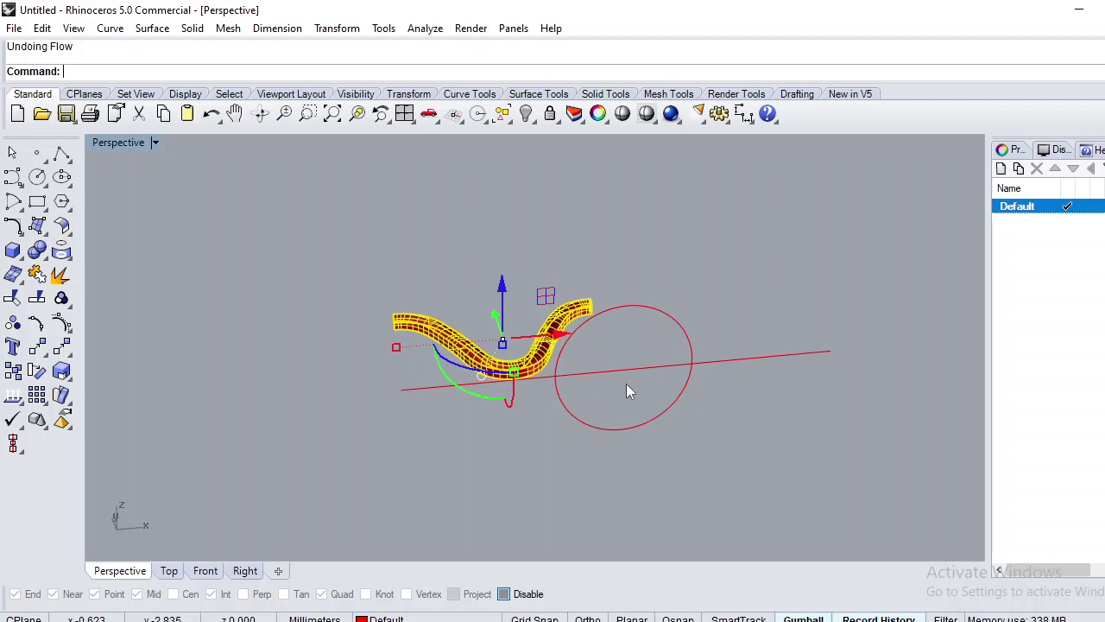
- Retry flowing the band from the base line onto the circle, picking the circle's lower side as the matching end
{"action": "key", "text": "Escape"}
{"action": "left_click", "coordinate": [627, 431]}
{"action": "key", "text": "Escape"}
{"action": "left_click", "coordinate": [542, 350]}
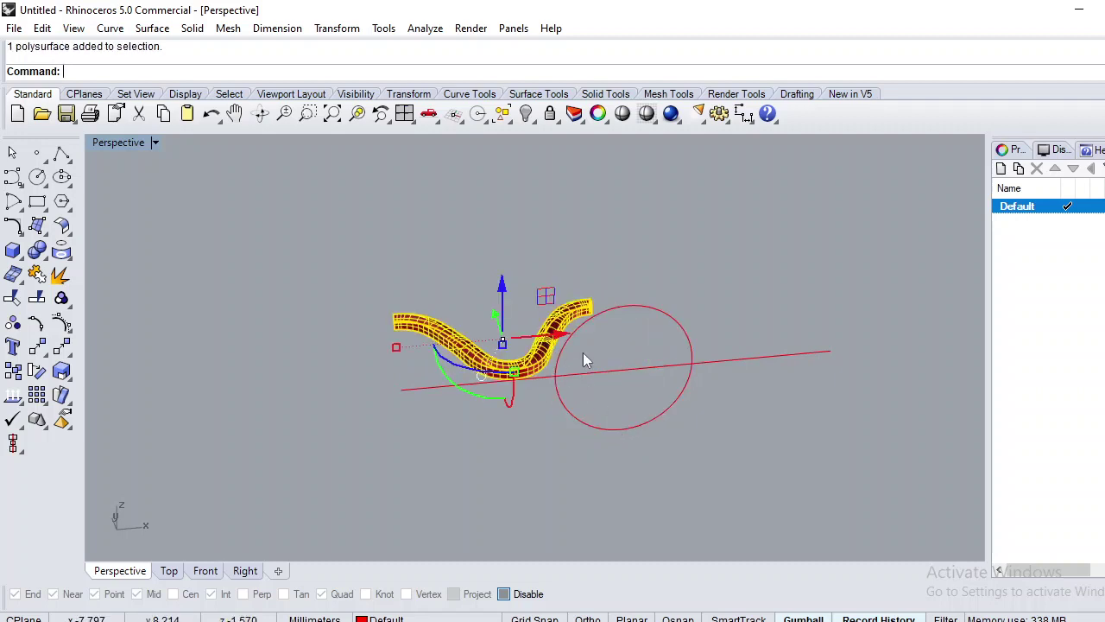
{"action": "key", "text": "Return"}
{"action": "left_click", "coordinate": [764, 357]}
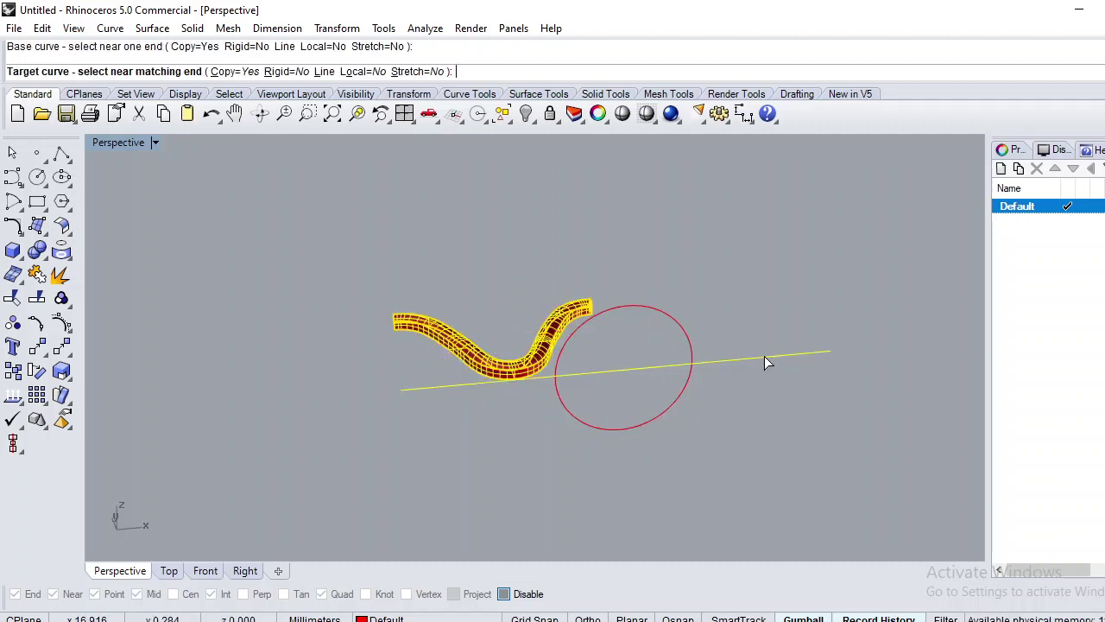
{"action": "left_click", "coordinate": [673, 405]}
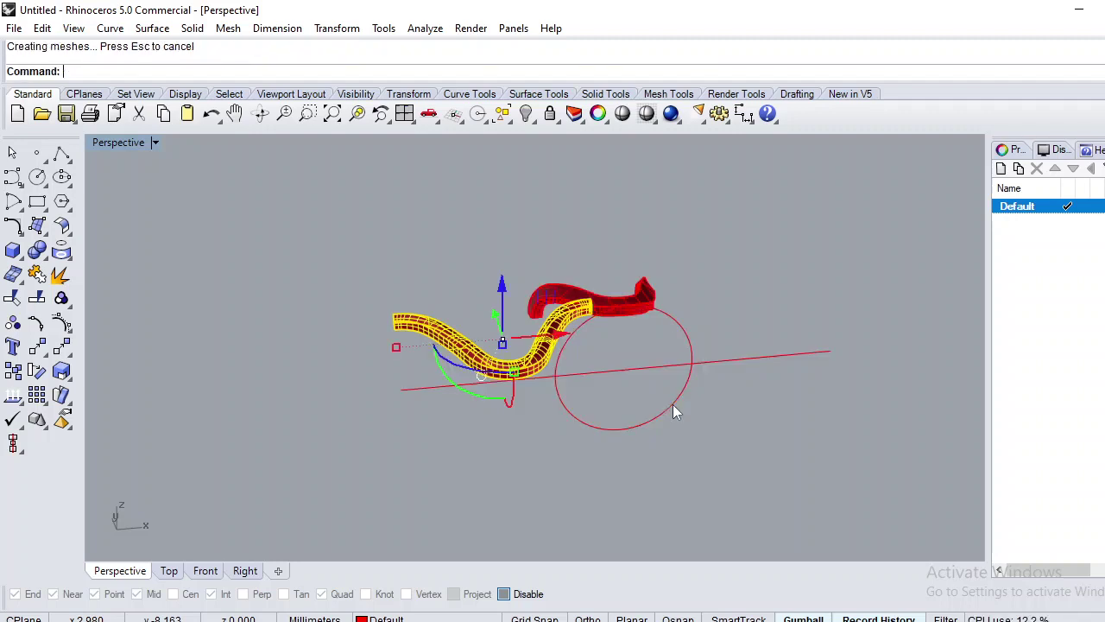
{"action": "key", "text": "ctrl+z"}
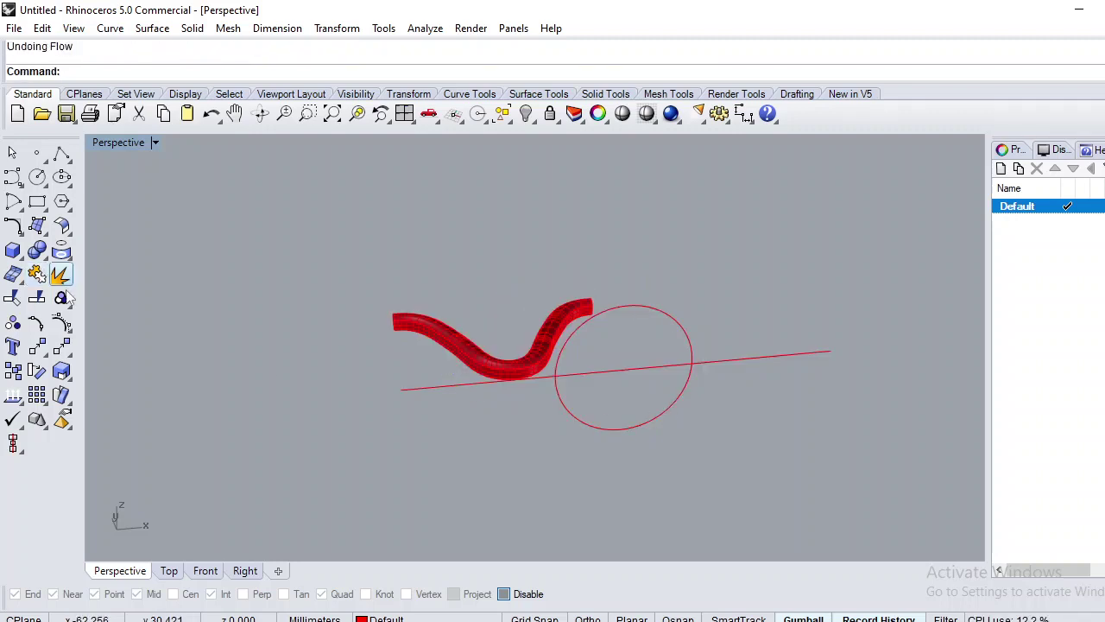
- Move the circle's curve seam to its bottom quadrant point
{"action": "left_click", "coordinate": [604, 428]}
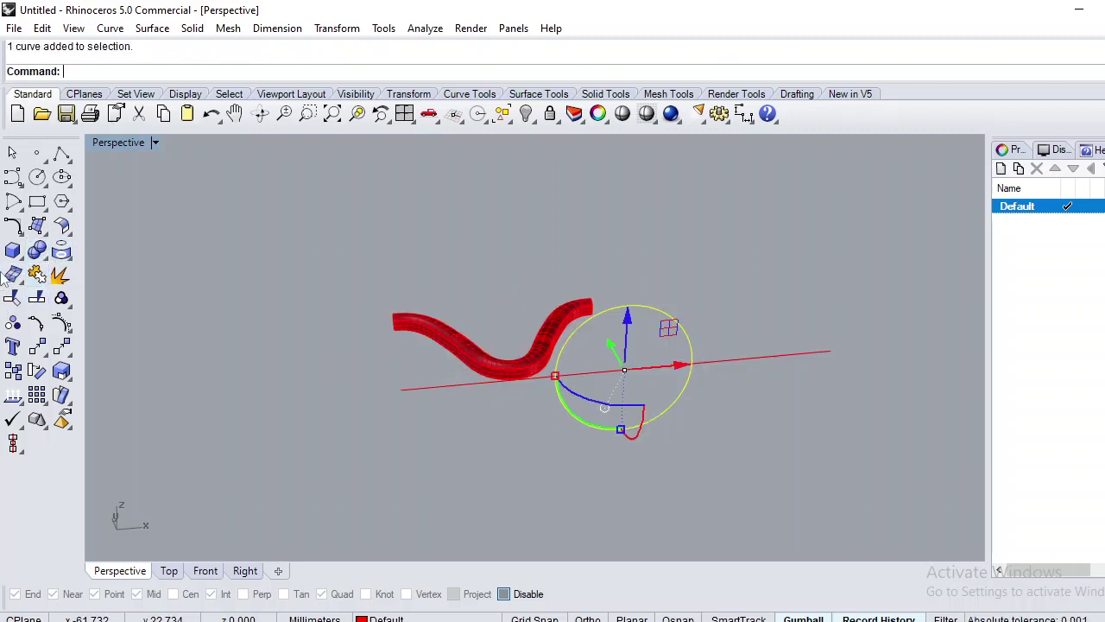
{"action": "left_click", "coordinate": [18, 230]}
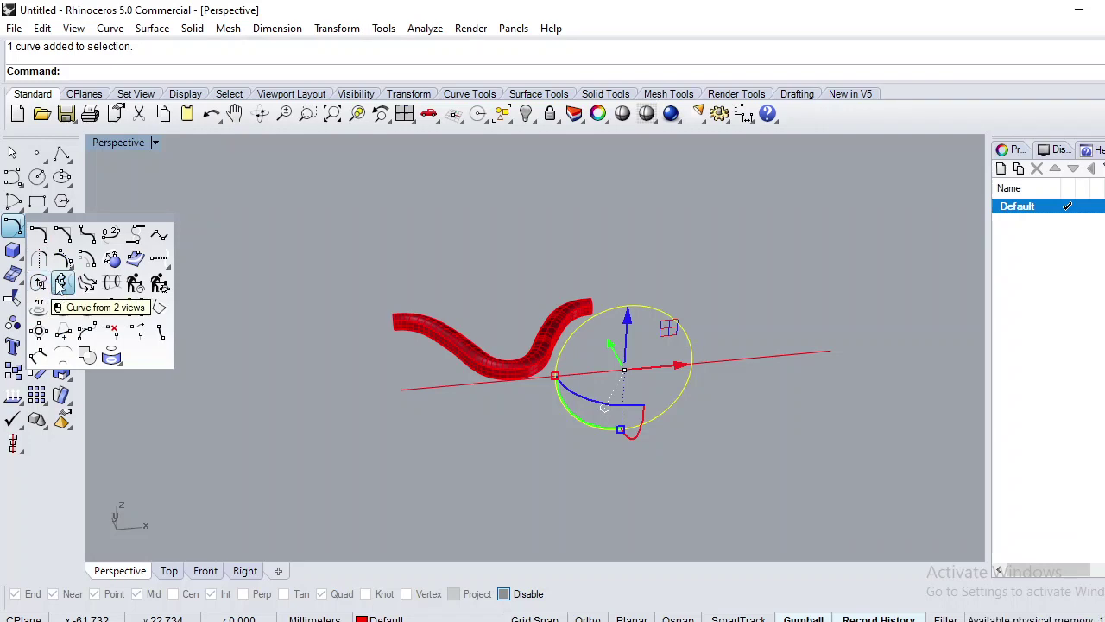
{"action": "left_click", "coordinate": [39, 283]}
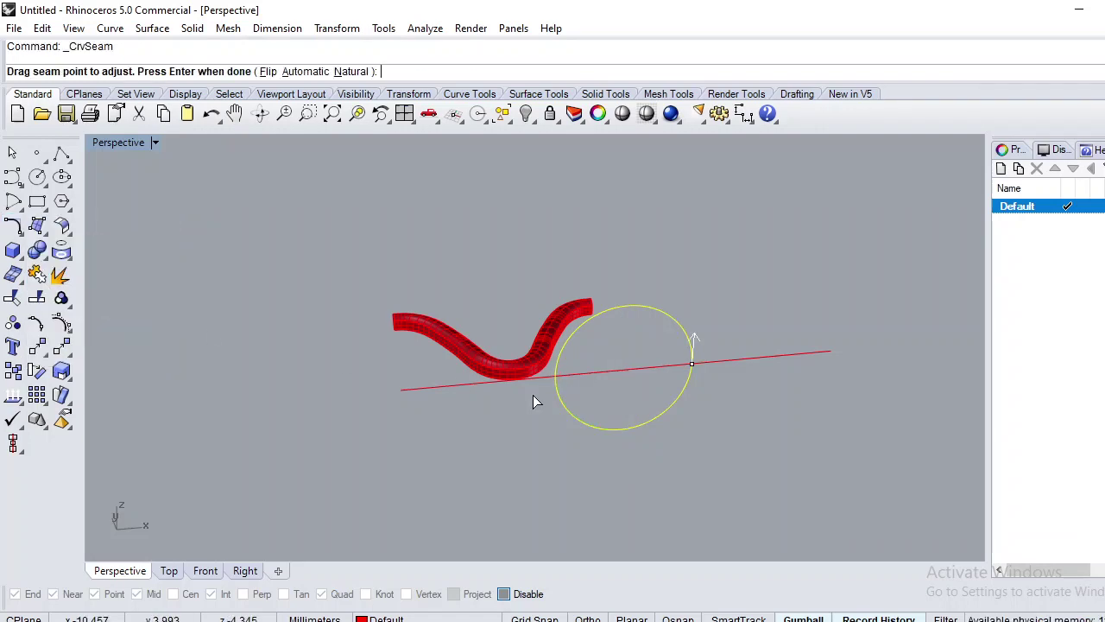
{"action": "scroll", "coordinate": [697, 369], "scroll_direction": "up", "scroll_amount": 2}
{"action": "left_click_drag", "start_coordinate": [696, 365], "coordinate": [577, 455]}
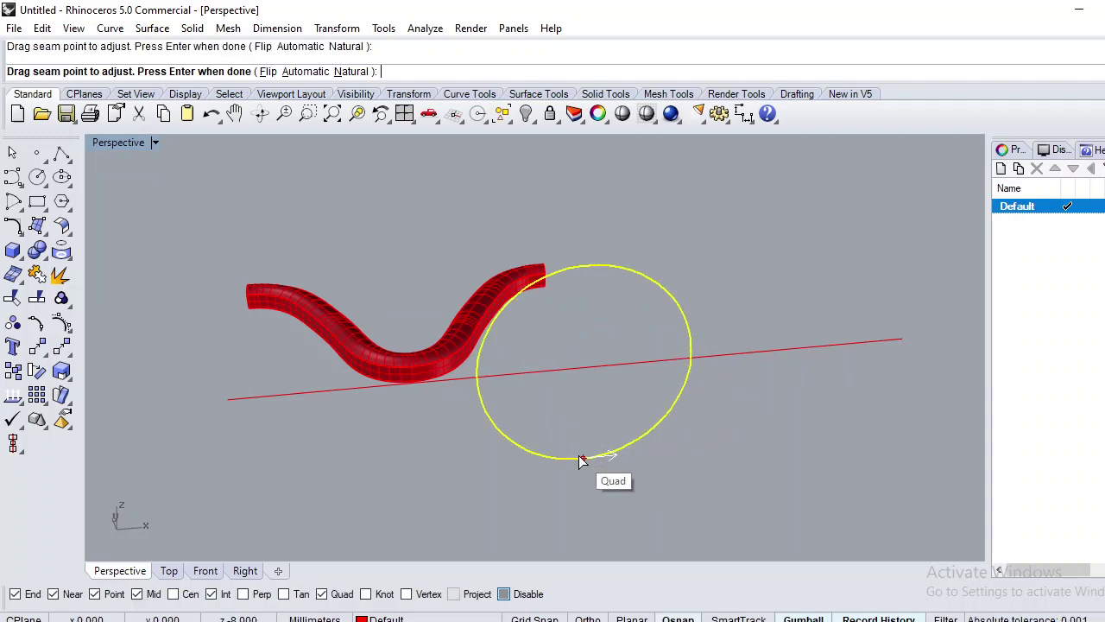
{"action": "key", "text": "Return"}
- Flow a copy of the band from the base line's right end onto the circle, picking the circle's upper-right side
{"action": "left_click", "coordinate": [403, 349]}
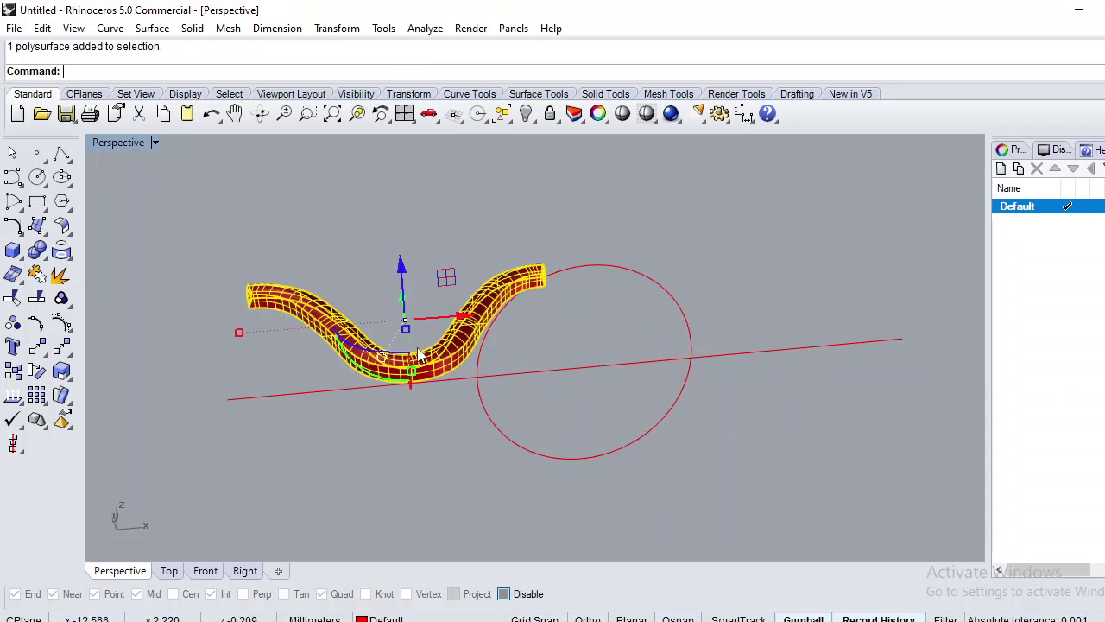
{"action": "left_click", "coordinate": [337, 28]}
{"action": "left_click", "coordinate": [402, 383]}
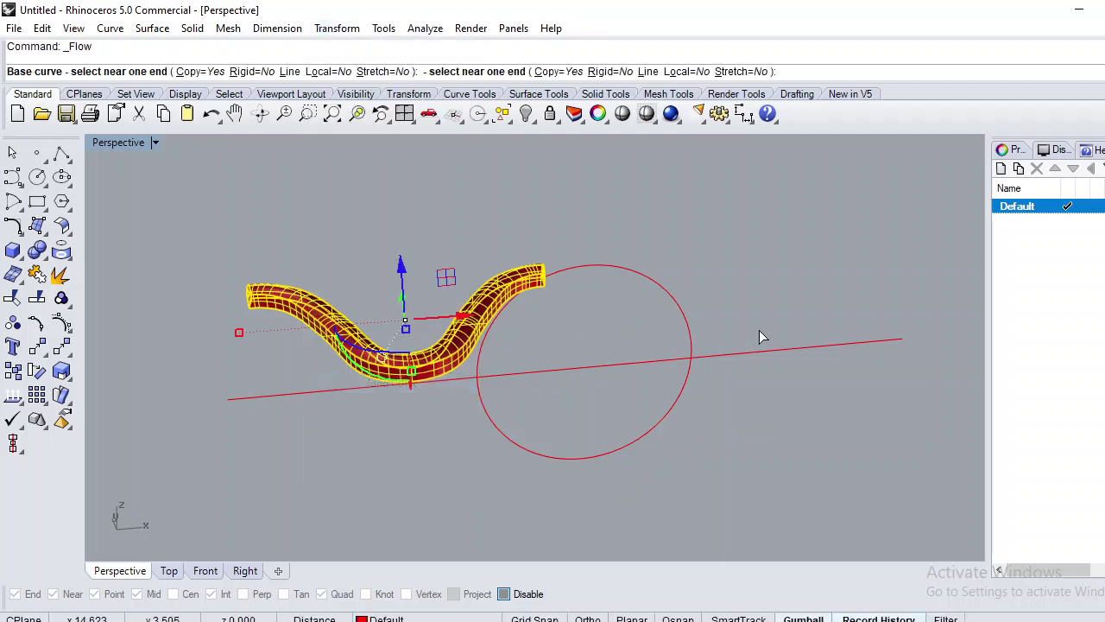
{"action": "left_click", "coordinate": [785, 352]}
{"action": "left_click", "coordinate": [678, 306]}
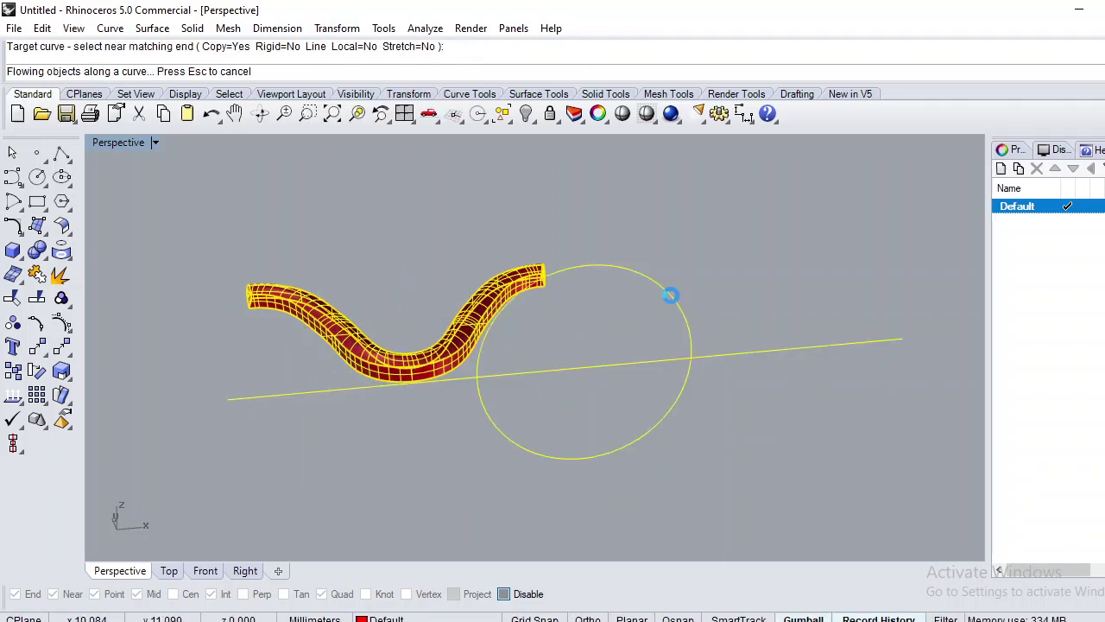
{"action": "right_click_drag", "start_coordinate": [567, 333], "coordinate": [689, 428]}
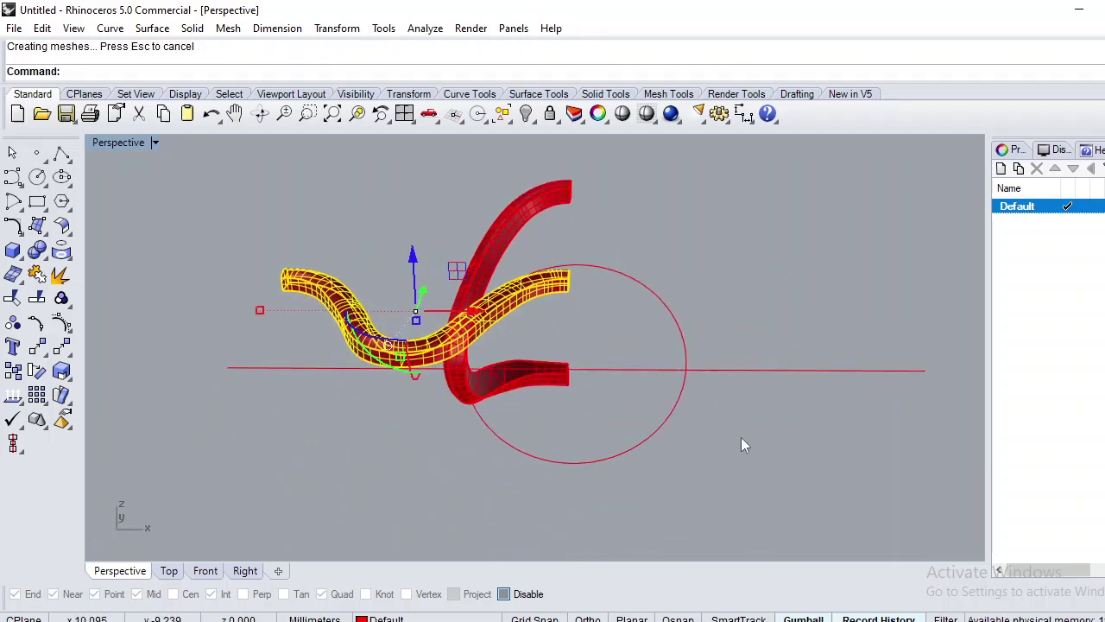
- Hide the original flat band, base line, circle and remaining outline curves, leaving only the flowed band
{"action": "left_click_drag", "start_coordinate": [742, 444], "coordinate": [672, 329], "text": "shift"}
{"action": "key", "text": "ctrl+h"}
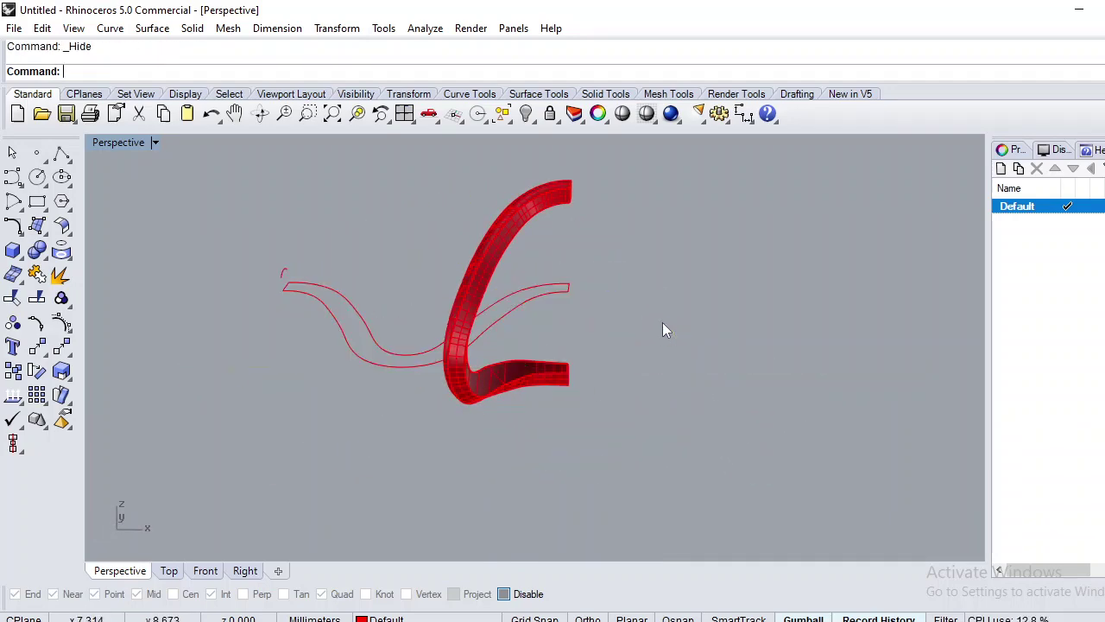
{"action": "key", "text": "ctrl+a"}
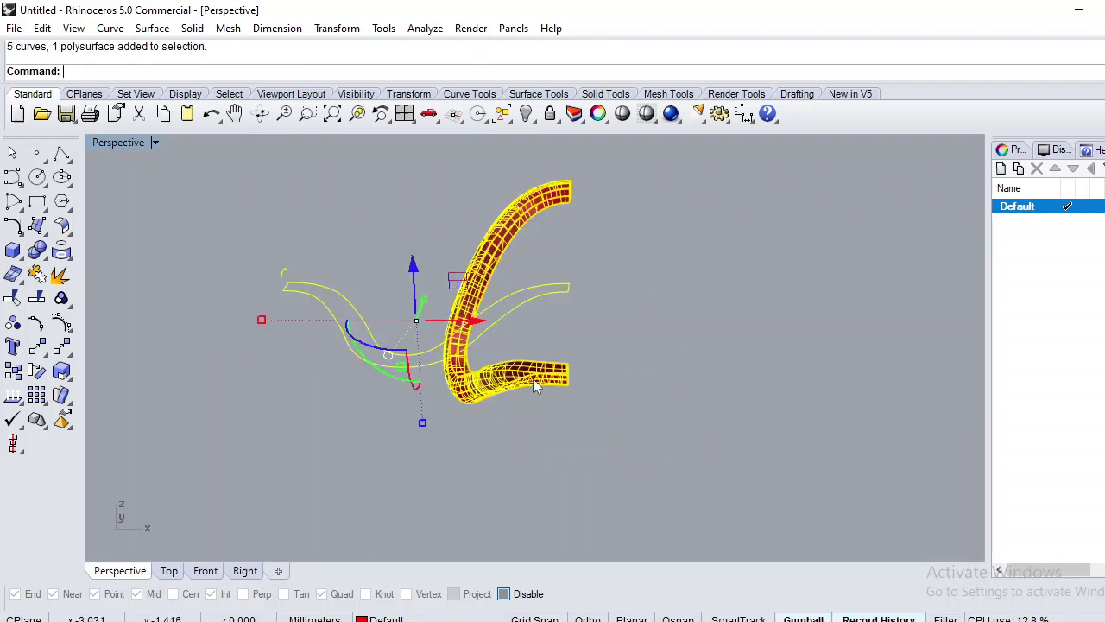
{"action": "left_click", "coordinate": [532, 378], "text": "ctrl"}
{"action": "key", "text": "ctrl+h"}
- Examine the flowed half band from the Top, Right and Perspective views
{"action": "type", "text": "Top"}
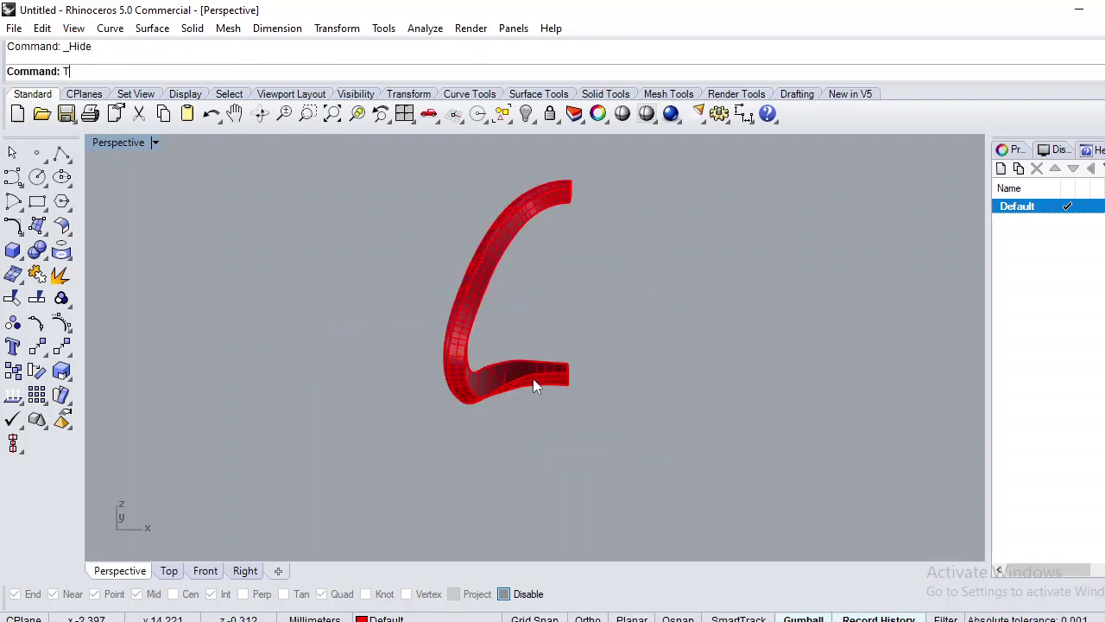
{"action": "key", "text": "Return"}
{"action": "scroll", "coordinate": [549, 294], "scroll_direction": "up", "scroll_amount": 4}
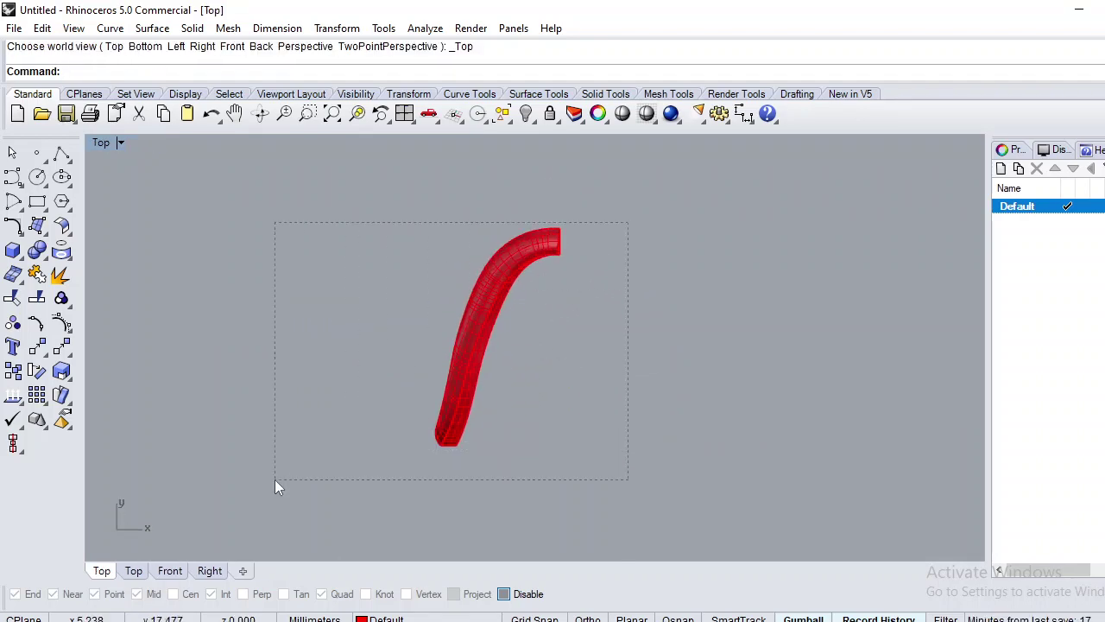
{"action": "left_click_drag", "start_coordinate": [274, 483], "coordinate": [275, 483]}
{"action": "type", "text": "Right"}
{"action": "key", "text": "Return"}
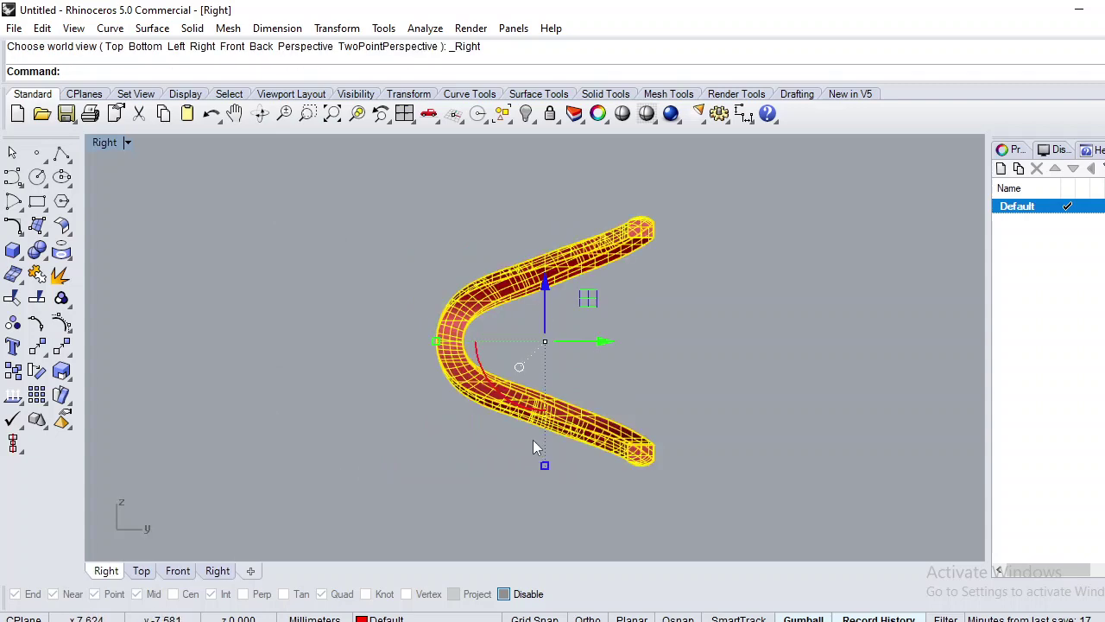
{"action": "type", "text": "Top"}
{"action": "key", "text": "Return"}
{"action": "key", "text": "Escape"}
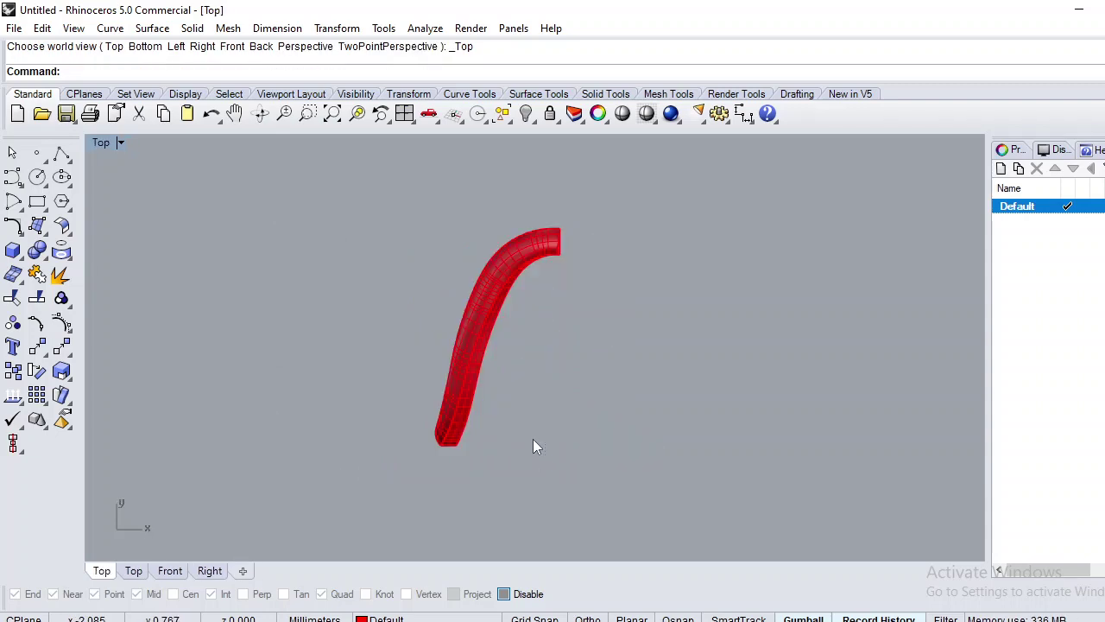
{"action": "type", "text": "Perspective"}
{"action": "key", "text": "Return"}
{"action": "right_click_drag", "start_coordinate": [414, 423], "coordinate": [539, 364]}
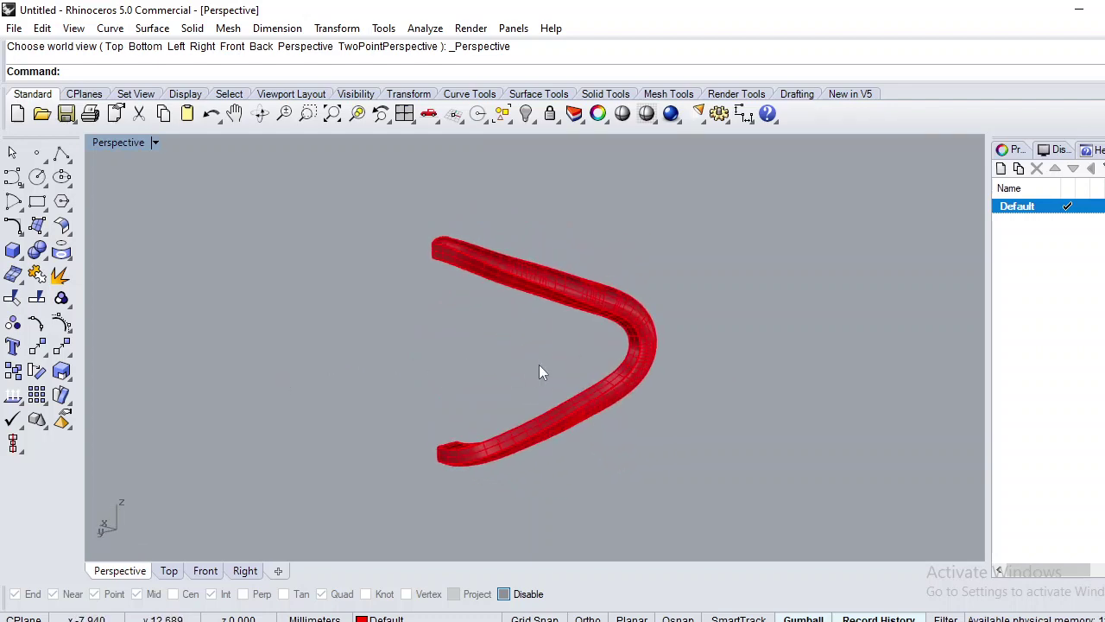
- Mirror a copy of the half band in the Top view across a vertical plane through the origin 0
{"action": "type", "text": "Top"}
{"action": "key", "text": "Return"}
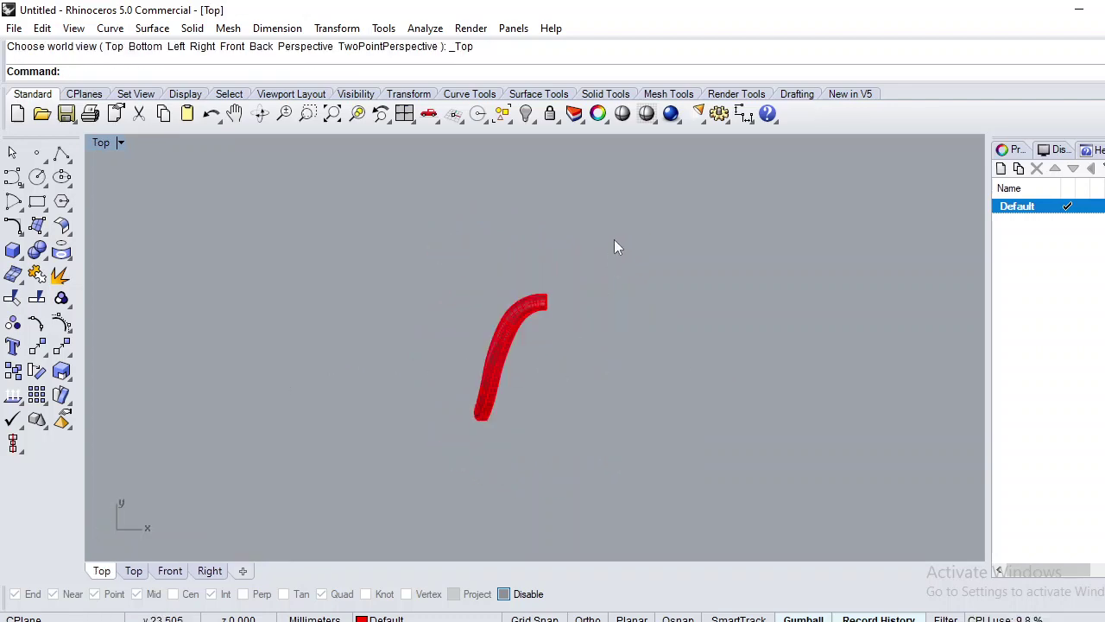
{"action": "left_click_drag", "start_coordinate": [321, 486], "coordinate": [321, 483]}
{"action": "type", "text": "Mirror"}
{"action": "key", "text": "Return"}
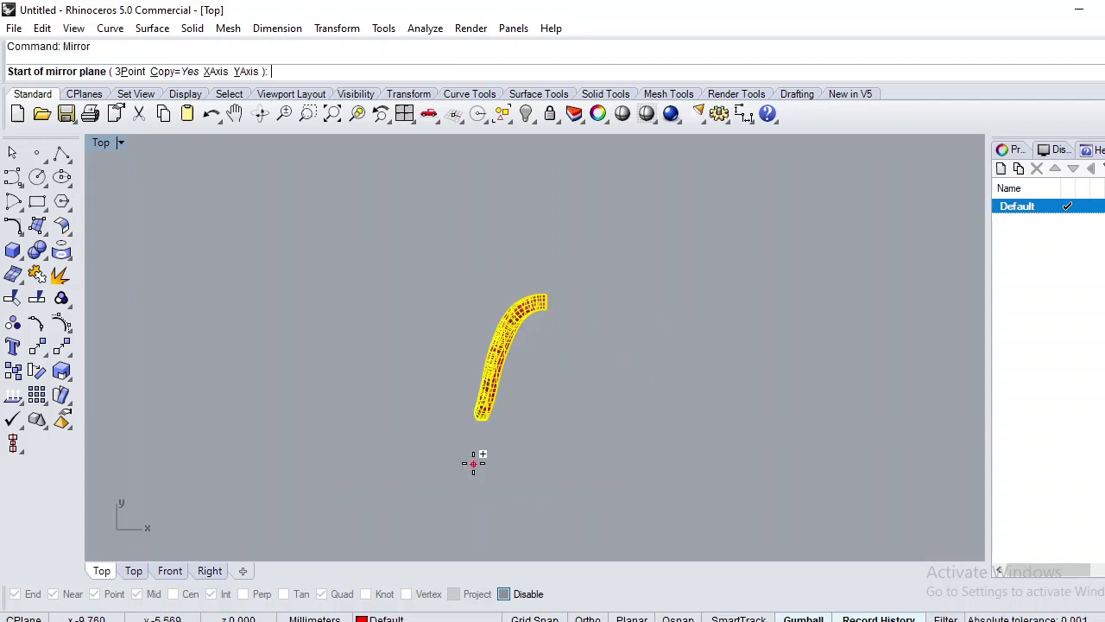
{"action": "type", "text": "0"}
{"action": "key", "text": "Return"}
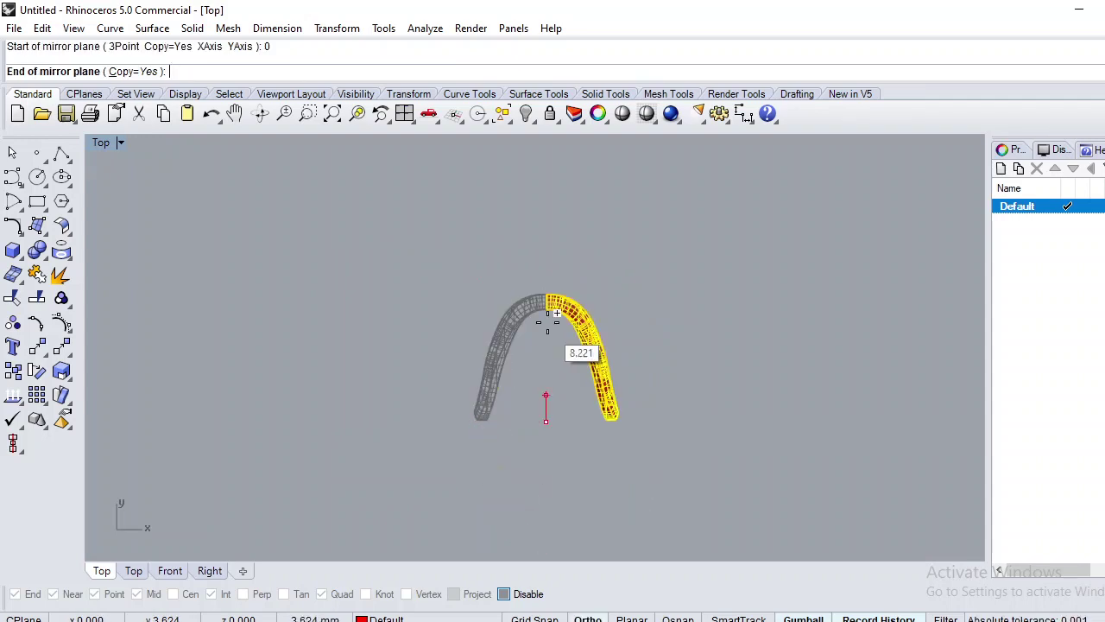
{"action": "left_click", "coordinate": [542, 261]}
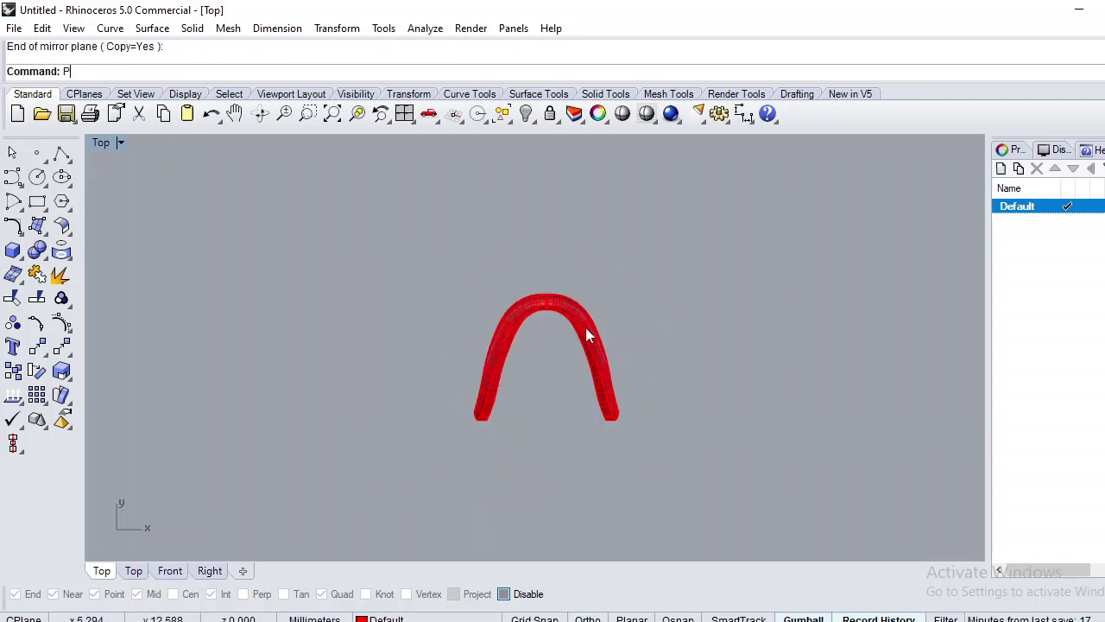
- Examine the mirrored band from the Perspective and Front views, ending in the Top view
{"action": "type", "text": "P"}
{"action": "key", "text": "Return"}
{"action": "right_click_drag", "start_coordinate": [487, 320], "coordinate": [805, 259]}
{"action": "right_click_drag", "start_coordinate": [577, 250], "coordinate": [478, 321]}
{"action": "type", "text": "R"}
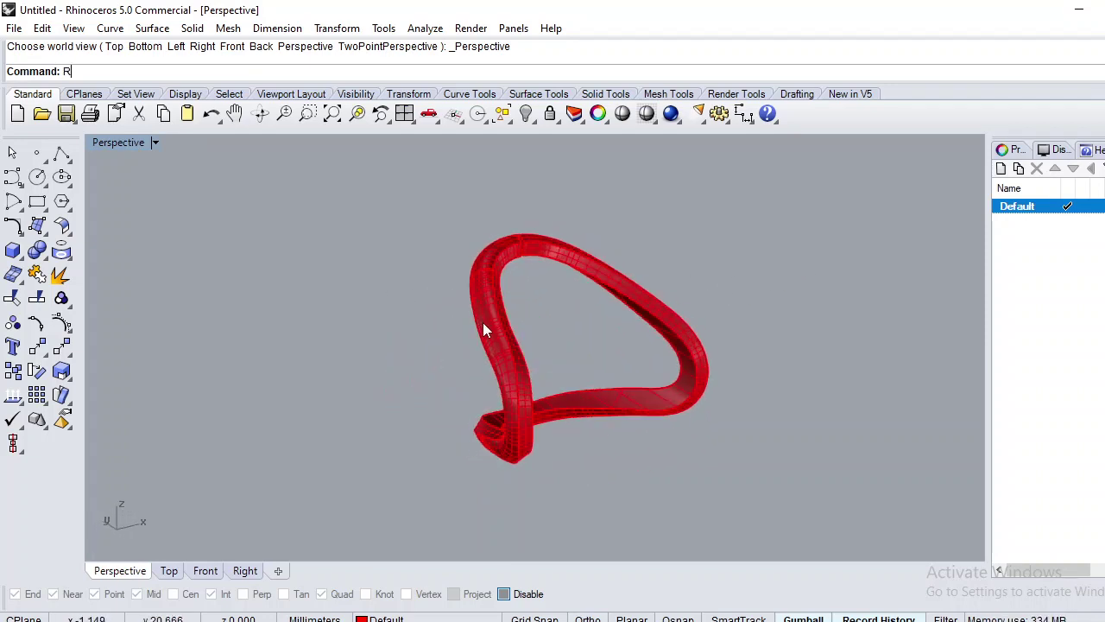
{"action": "key", "text": "Return"}
{"action": "type", "text": "ront"}
{"action": "key", "text": "Return"}
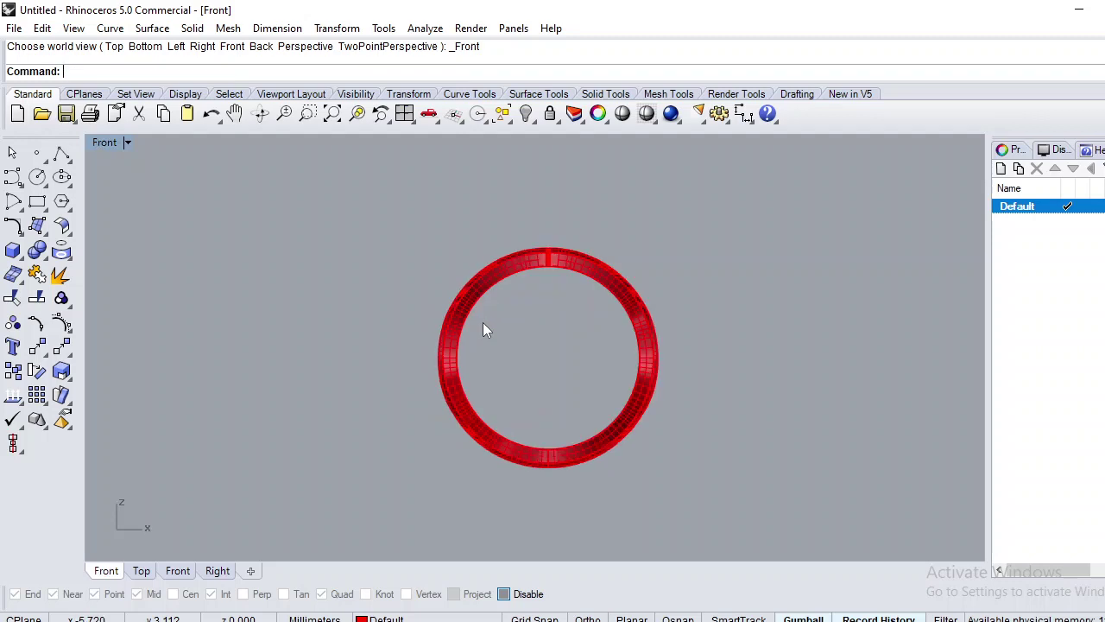
{"action": "type", "text": "top"}
{"action": "key", "text": "Return"}
- Draw a circle of 2 mm diameter centred at the origin 0 in the Top view
{"action": "scroll", "coordinate": [561, 278], "scroll_direction": "up", "scroll_amount": 5}
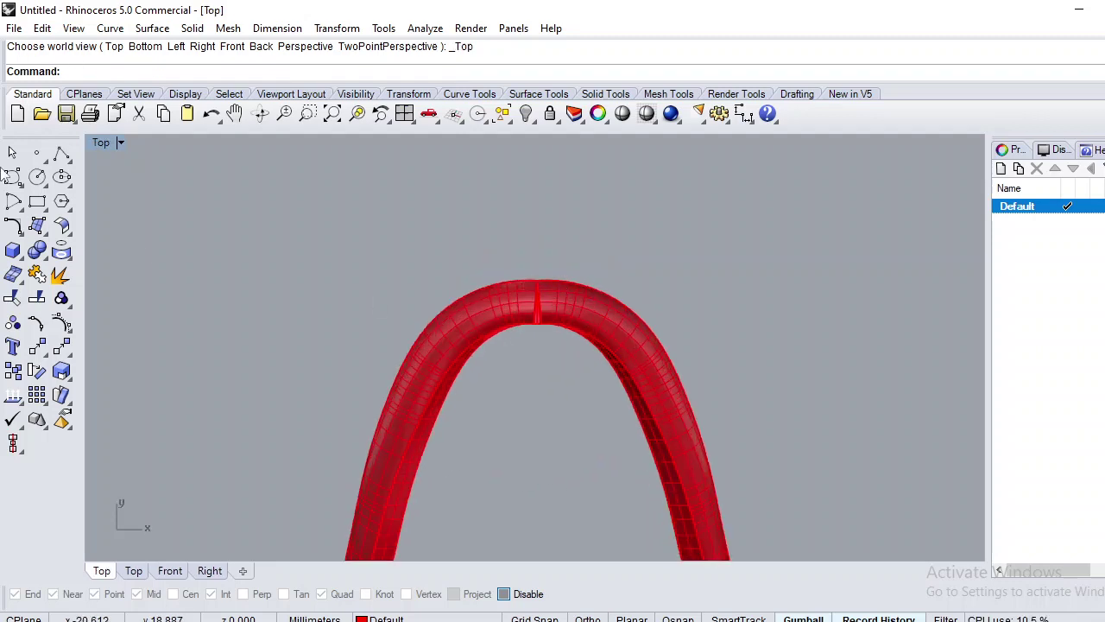
{"action": "scroll", "coordinate": [506, 302], "scroll_direction": "up", "scroll_amount": 1}
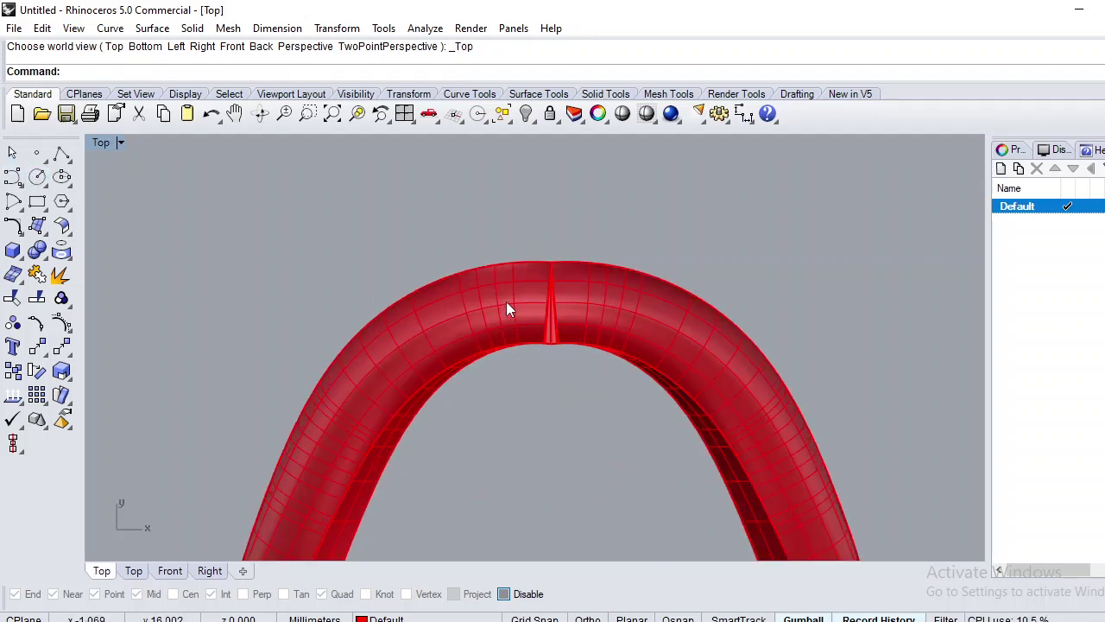
{"action": "left_click", "coordinate": [37, 177]}
{"action": "type", "text": "0"}
{"action": "key", "text": "Return"}
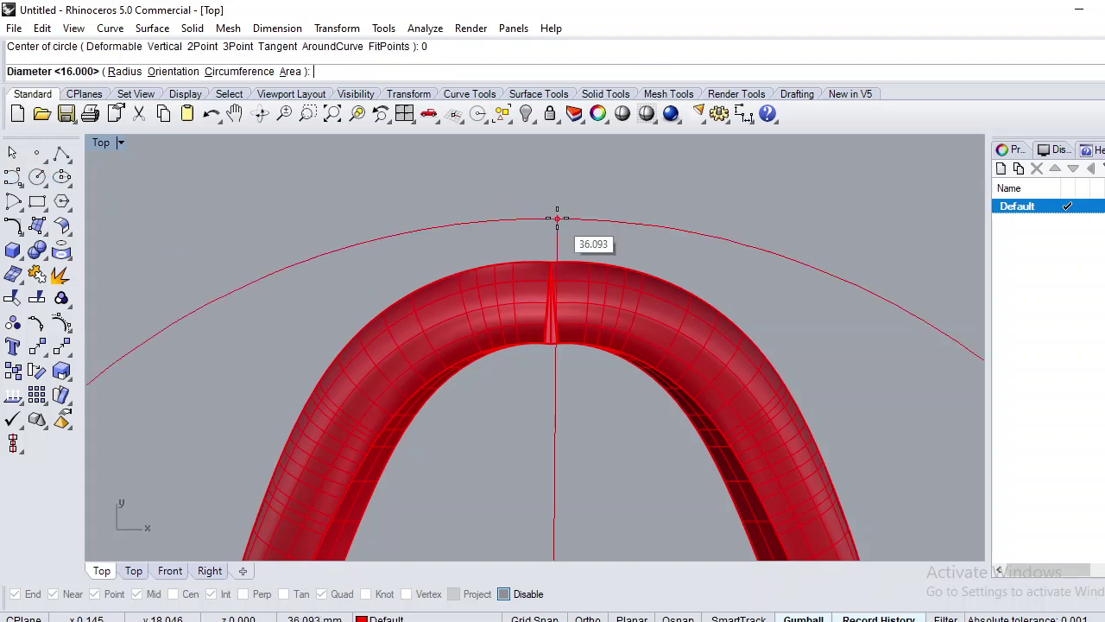
{"action": "type", "text": "2"}
{"action": "key", "text": "Return"}
{"action": "scroll", "coordinate": [525, 214], "scroll_direction": "down", "scroll_amount": 5}
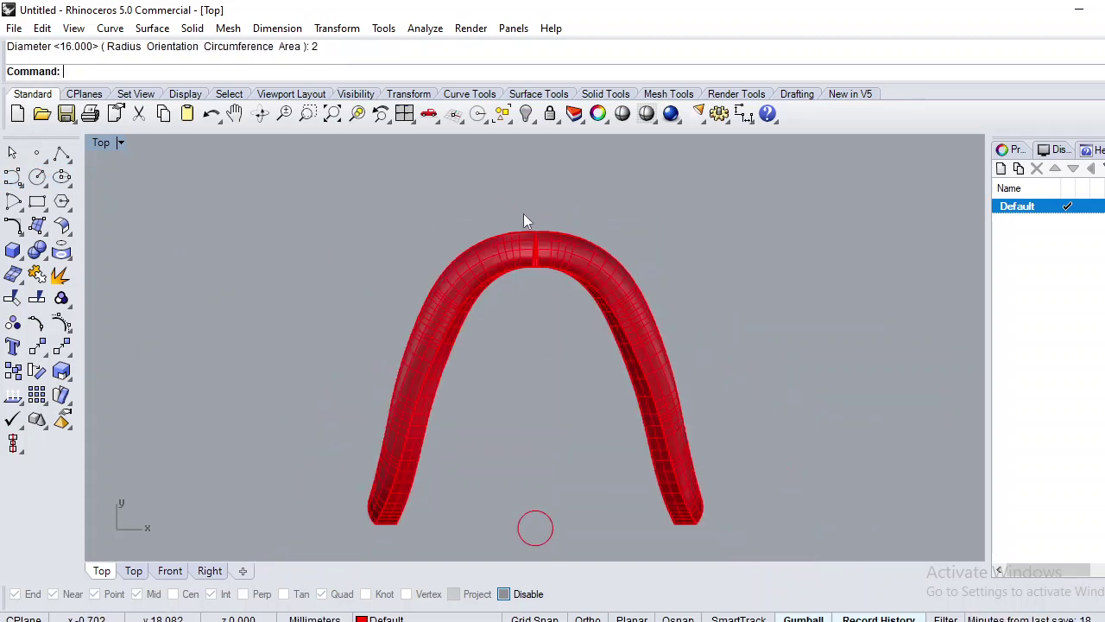
{"action": "scroll", "coordinate": [525, 391], "scroll_direction": "up", "scroll_amount": 3}
{"action": "left_click_drag", "start_coordinate": [531, 383], "coordinate": [523, 399]}
{"action": "scroll", "coordinate": [532, 414], "scroll_direction": "down", "scroll_amount": 2}
{"action": "type", "text": "Offset"}
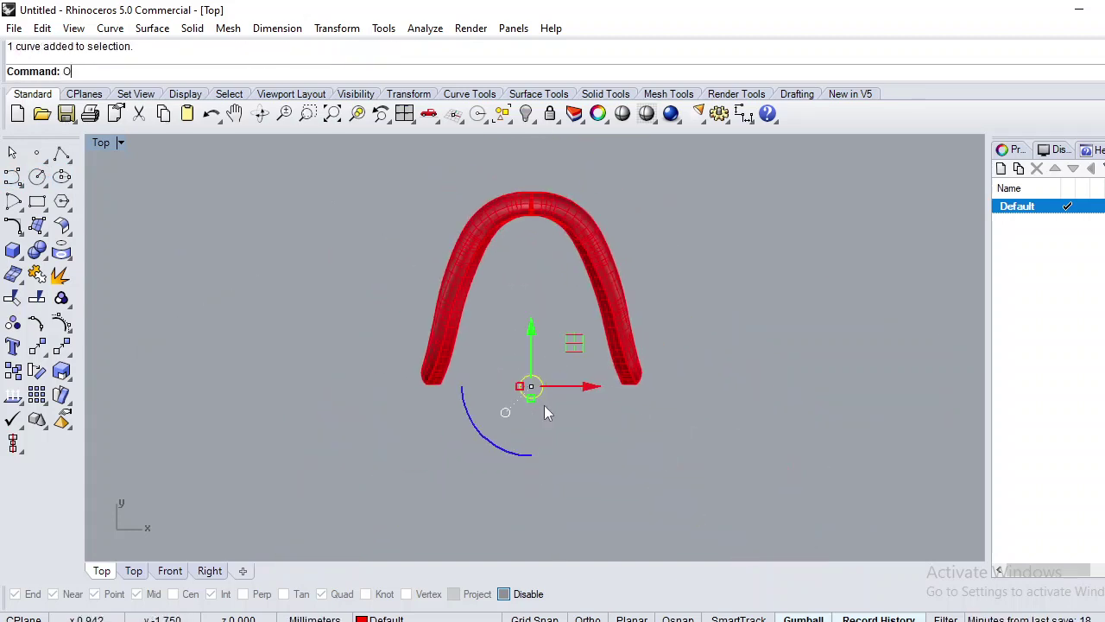
{"action": "key", "text": "Return"}
{"action": "scroll", "coordinate": [553, 350], "scroll_direction": "up", "scroll_amount": 2}
{"action": "key", "text": "Escape"}
{"action": "scroll", "coordinate": [510, 433], "scroll_direction": "up", "scroll_amount": 6}
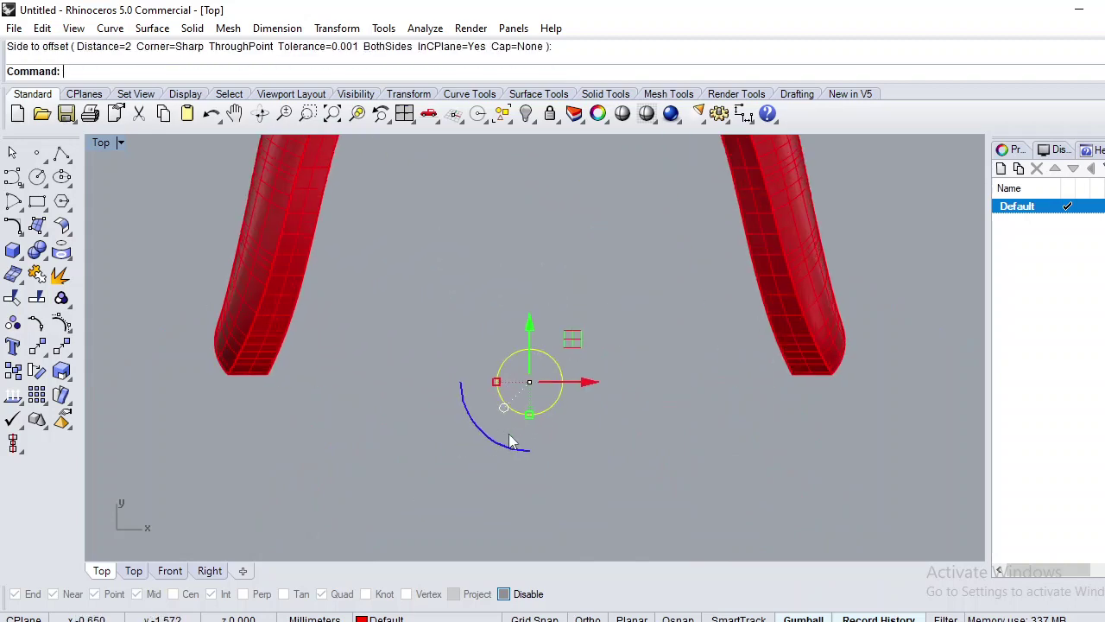
- Scale up the circle at the origin uniformly and offset it outward
{"action": "left_click_drag", "start_coordinate": [529, 417], "coordinate": [536, 438], "text": "shift"}
{"action": "scroll", "coordinate": [556, 425], "scroll_direction": "down", "scroll_amount": 3}
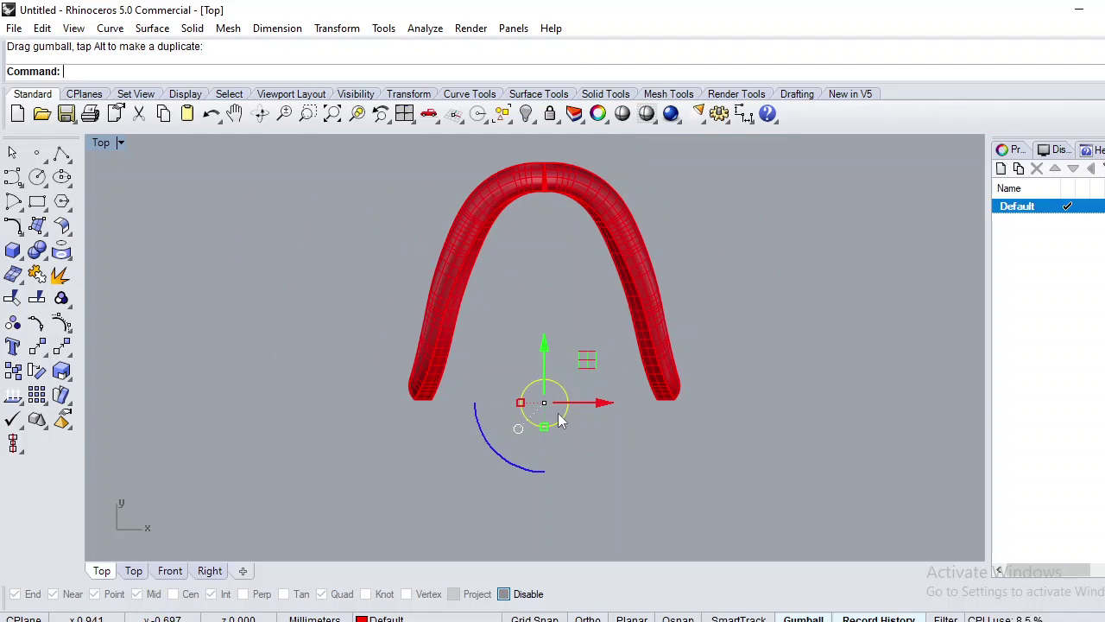
{"action": "scroll", "coordinate": [560, 420], "scroll_direction": "up", "scroll_amount": 1}
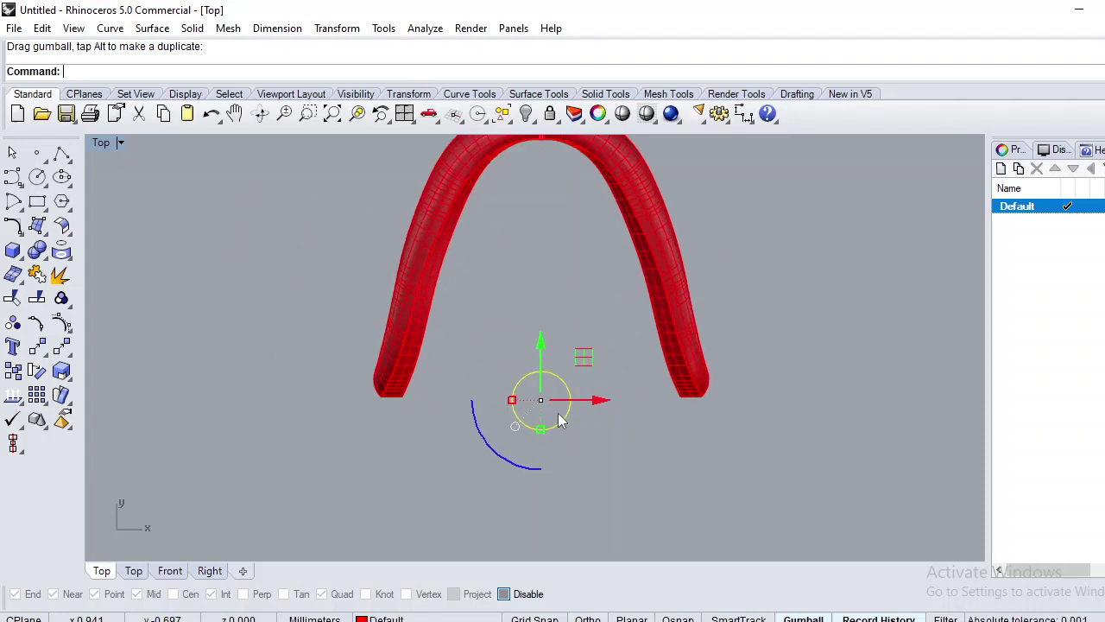
{"action": "type", "text": "ffset"}
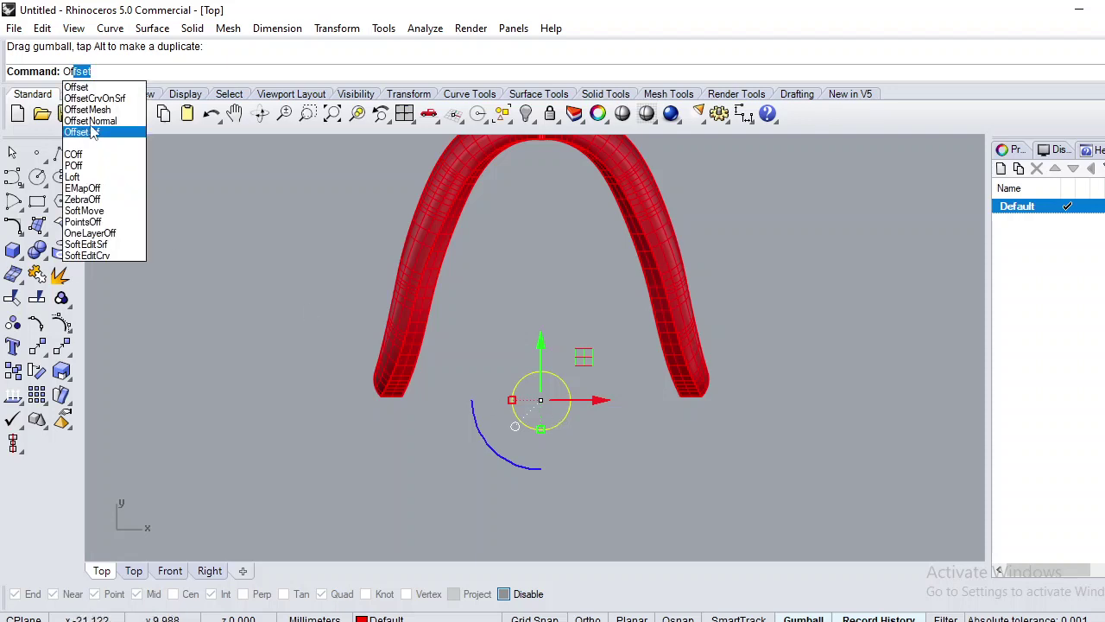
{"action": "left_click", "coordinate": [76, 88]}
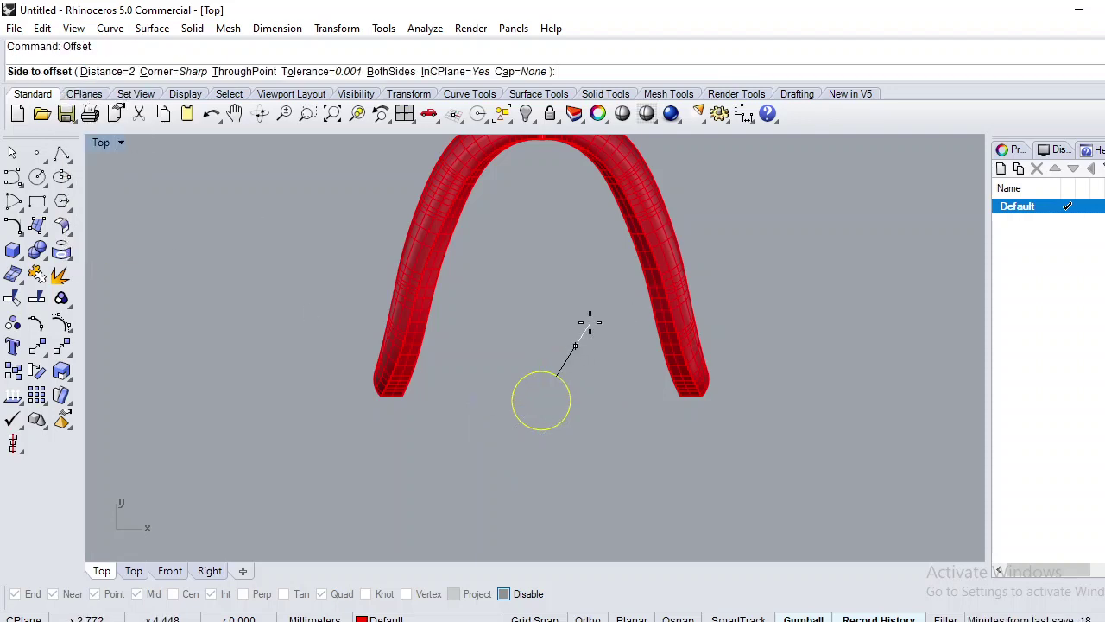
{"action": "key", "text": "Return"}
{"action": "left_click", "coordinate": [589, 323]}
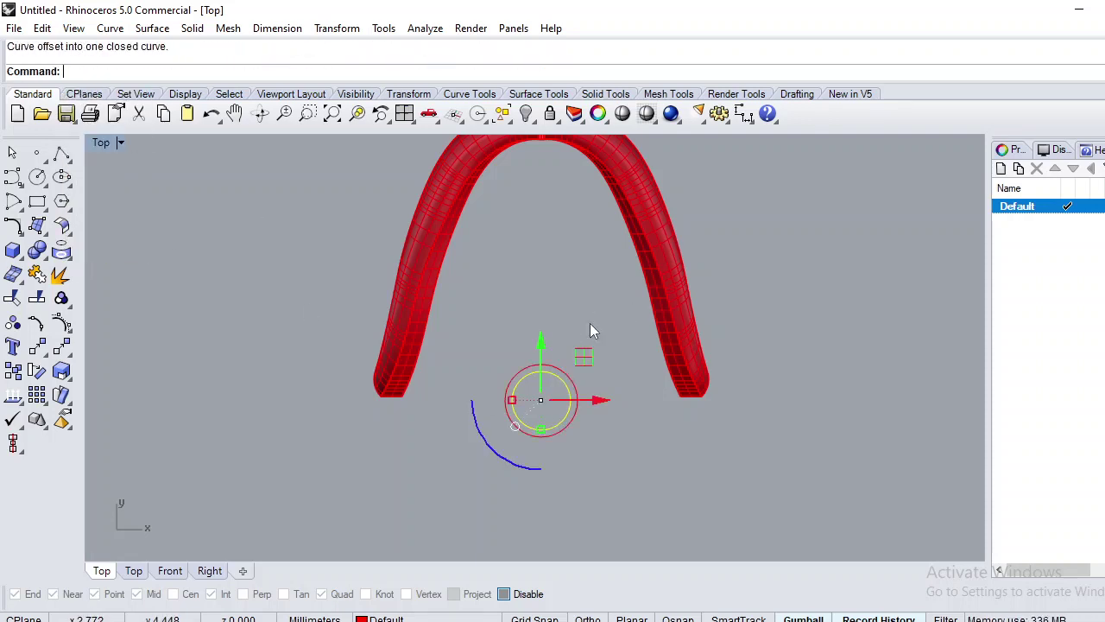
- Move the two concentric circles straight up from the origin to a position above the band's peak
{"action": "scroll", "coordinate": [573, 423], "scroll_direction": "down", "scroll_amount": 2}
{"action": "left_click", "coordinate": [575, 459]}
{"action": "left_click_drag", "start_coordinate": [567, 467], "coordinate": [544, 274]}
{"action": "scroll", "coordinate": [544, 446], "scroll_direction": "down", "scroll_amount": 4}
{"action": "scroll", "coordinate": [537, 305], "scroll_direction": "up", "scroll_amount": 5}
{"action": "scroll", "coordinate": [537, 306], "scroll_direction": "down", "scroll_amount": 5}
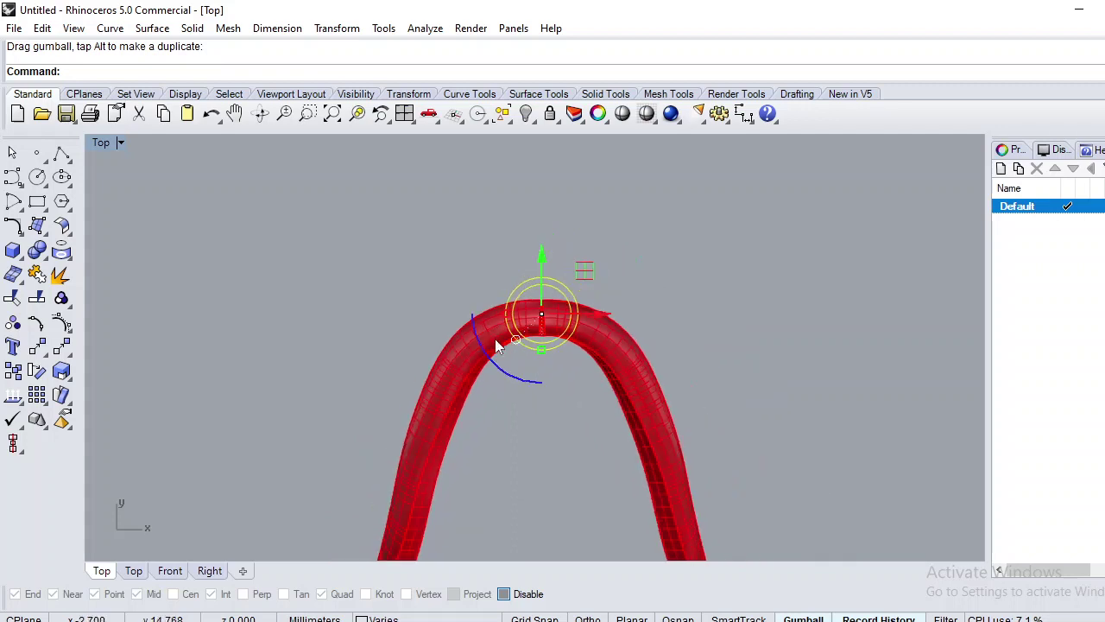
{"action": "left_click_drag", "start_coordinate": [522, 371], "coordinate": [503, 250]}
{"action": "scroll", "coordinate": [521, 290], "scroll_direction": "up", "scroll_amount": 6}
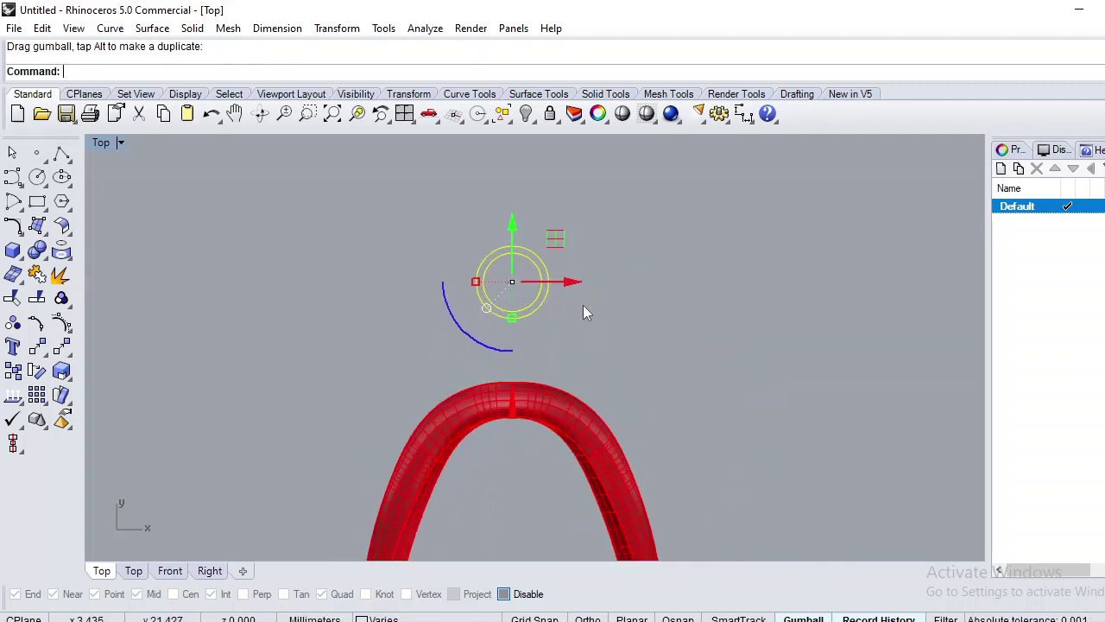
- Delete both concentric circles above the band
{"action": "left_click", "coordinate": [582, 304]}
{"action": "left_click_drag", "start_coordinate": [395, 329], "coordinate": [397, 321]}
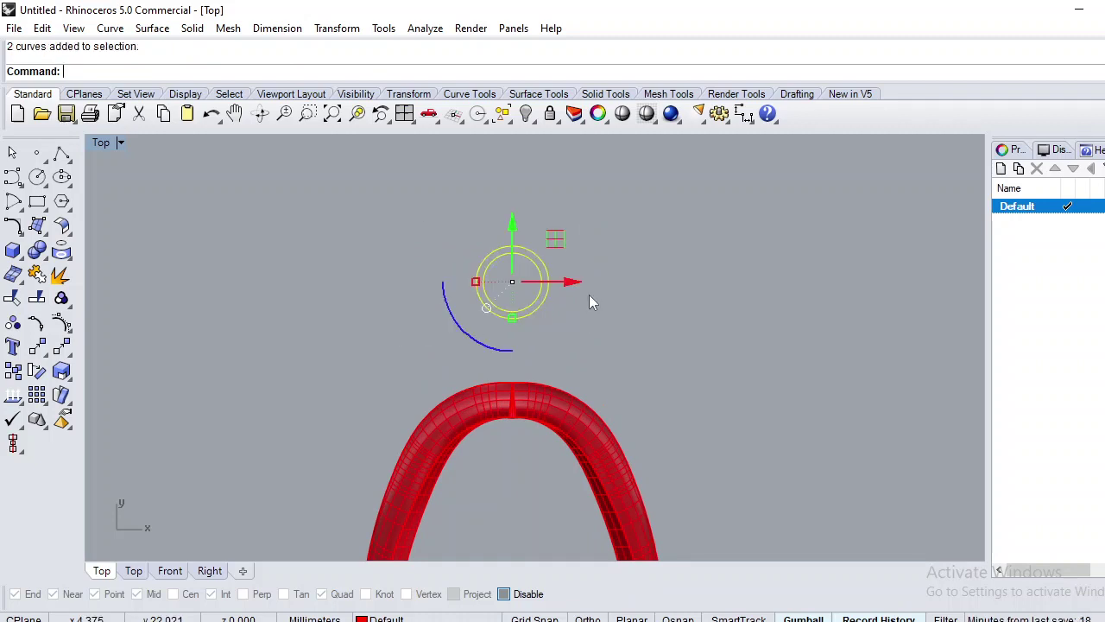
{"action": "key", "text": "Delete"}
- Draw a circle of 2 mm diameter centred at the origin 0 and move it straight up above the band's peak
{"action": "left_click", "coordinate": [37, 176]}
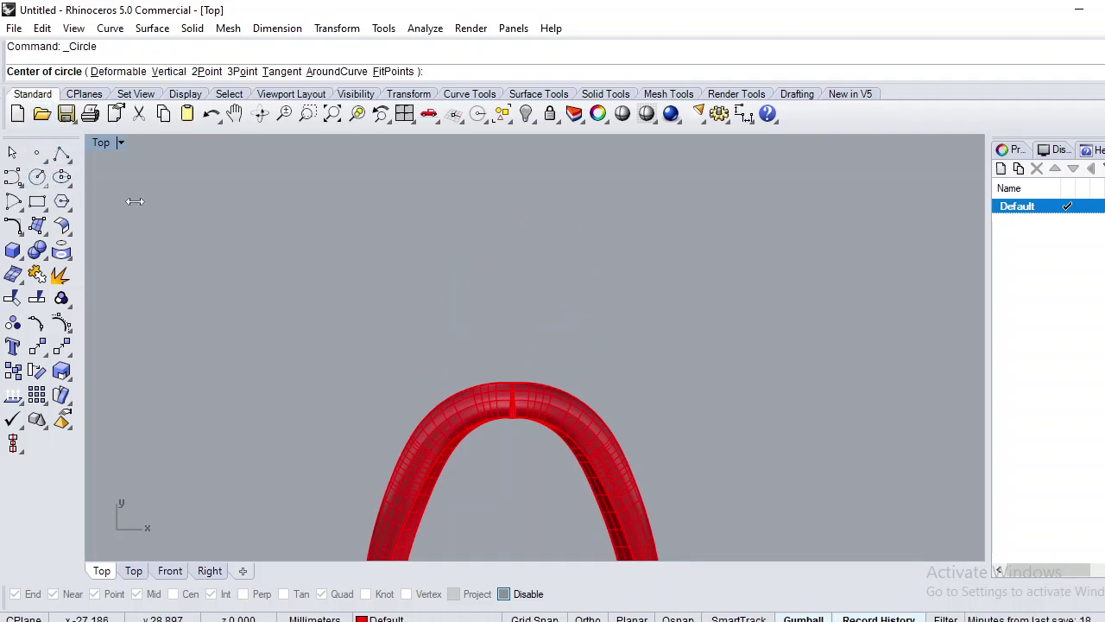
{"action": "scroll", "coordinate": [523, 279], "scroll_direction": "down", "scroll_amount": 2}
{"action": "type", "text": "0"}
{"action": "key", "text": "Return"}
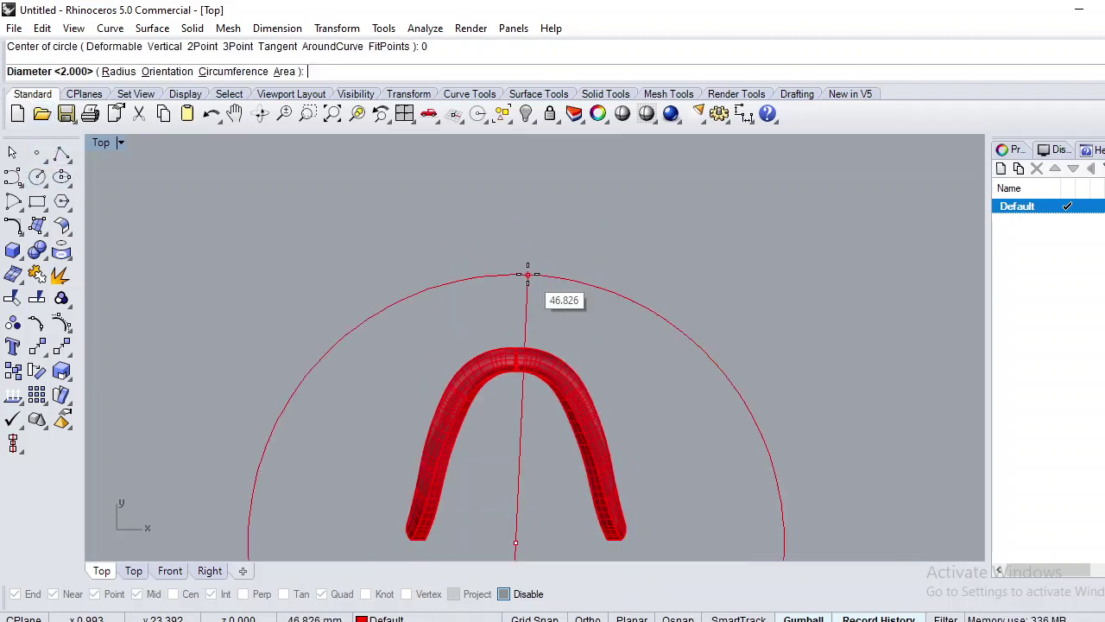
{"action": "key", "text": "Return"}
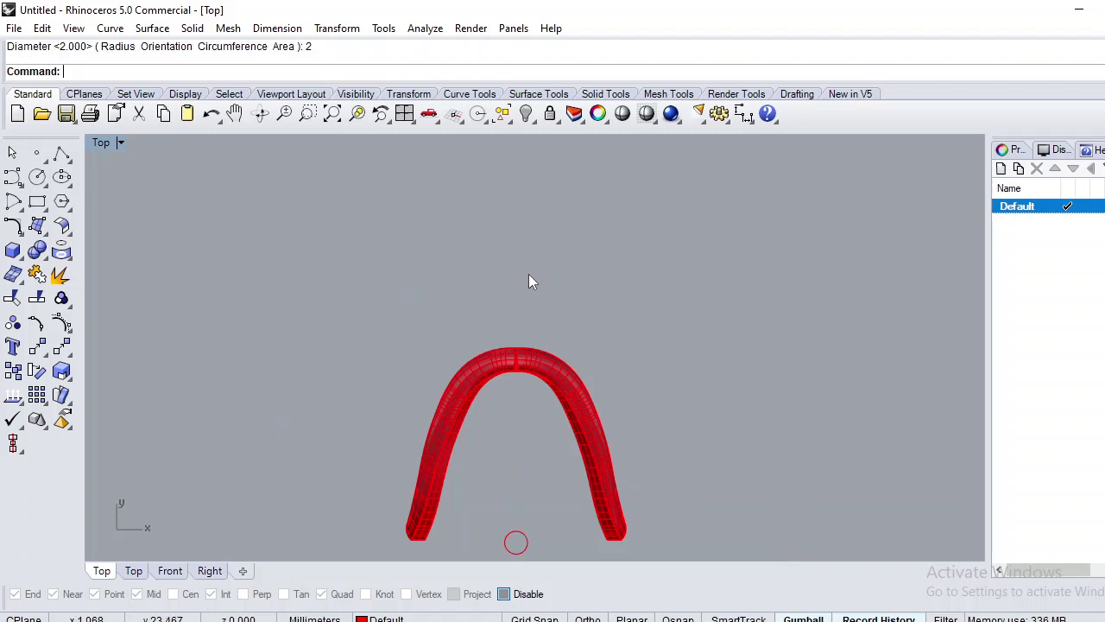
{"action": "left_click", "coordinate": [519, 528]}
{"action": "left_click_drag", "start_coordinate": [518, 518], "coordinate": [533, 316]}
- Offset the 2 mm circle outward to form a concentric outer circle
{"action": "scroll", "coordinate": [527, 319], "scroll_direction": "up", "scroll_amount": 5}
{"action": "type", "text": "Of"}
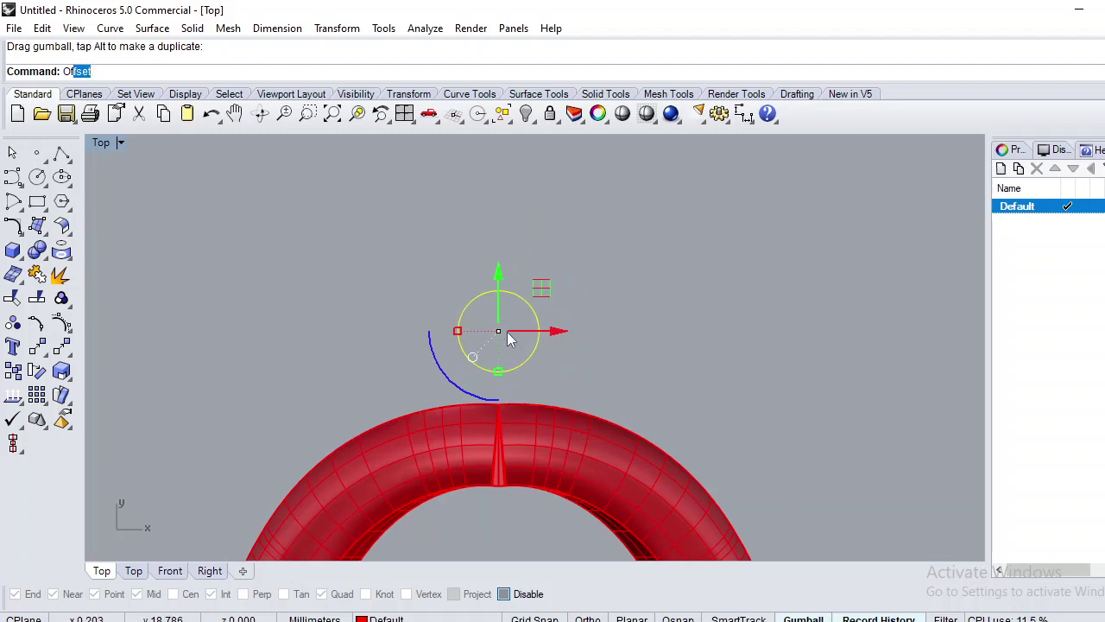
{"action": "key", "text": "Return"}
{"action": "left_click", "coordinate": [565, 340]}
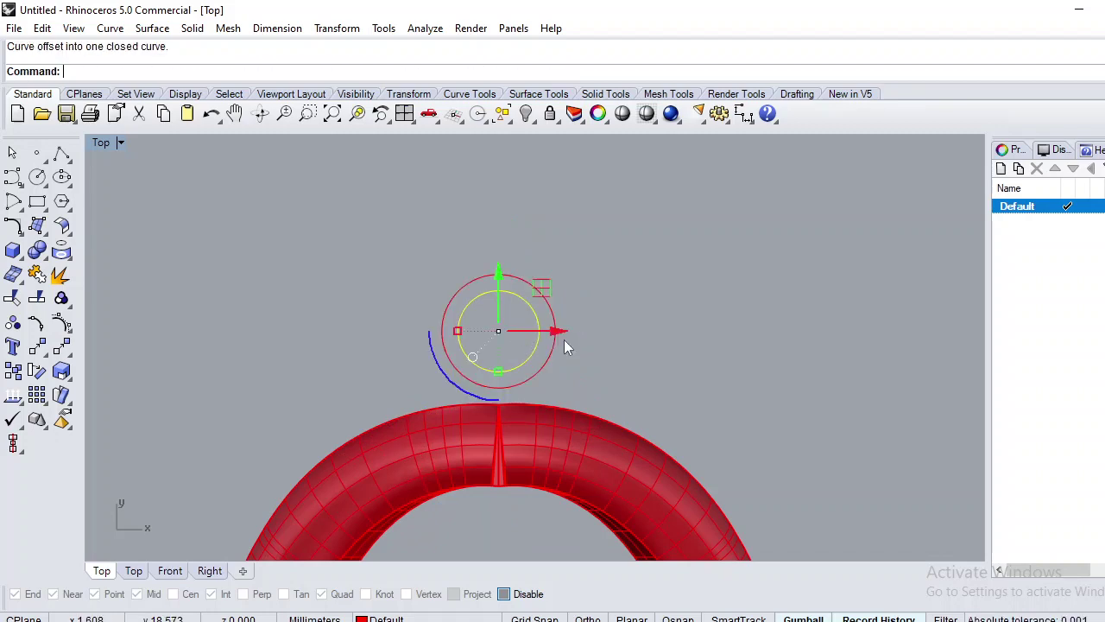
- Polar array the two concentric circles around the outer circle's top point with 3 items over 360 degrees
{"action": "left_click", "coordinate": [625, 283]}
{"action": "left_click_drag", "start_coordinate": [623, 276], "coordinate": [385, 336]}
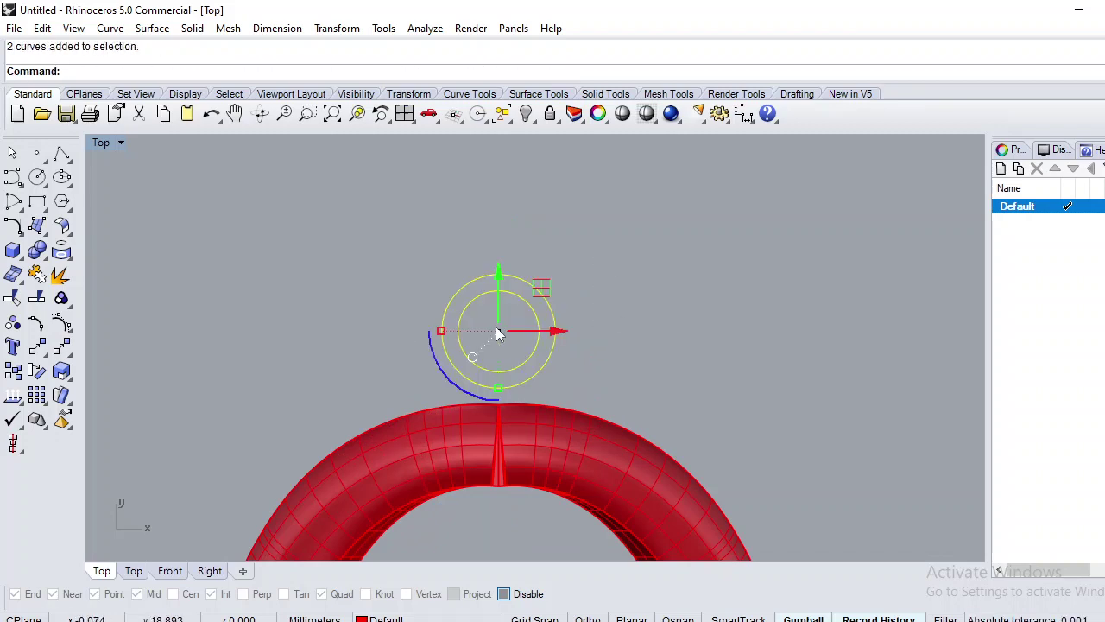
{"action": "type", "text": "A"}
{"action": "key", "text": "Return"}
{"action": "left_click", "coordinate": [498, 274]}
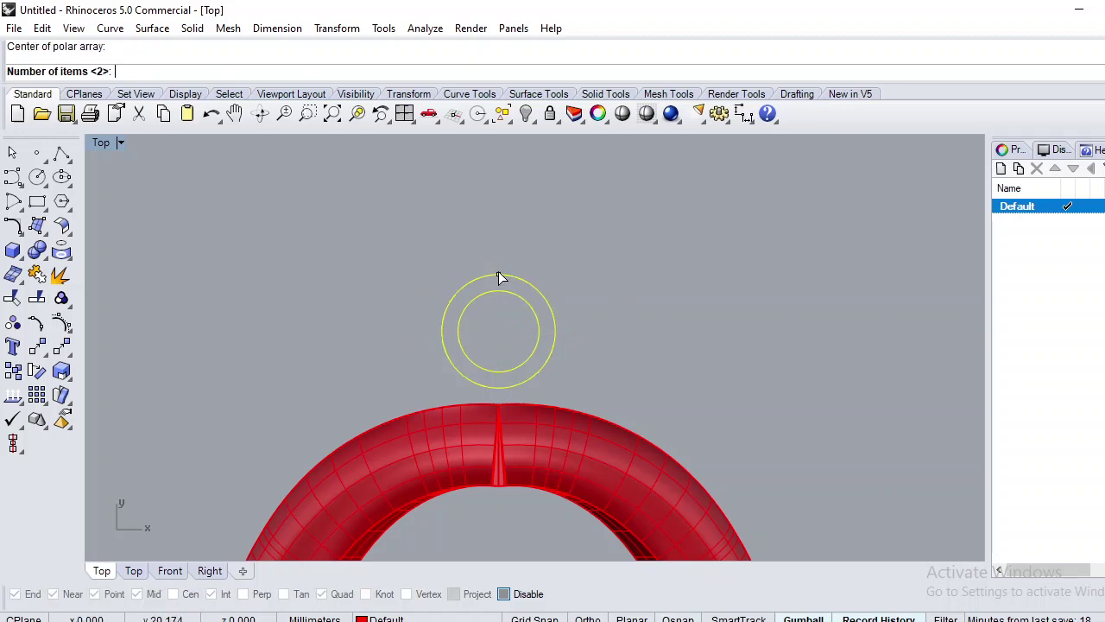
{"action": "type", "text": "3"}
{"action": "key", "text": "Return"}
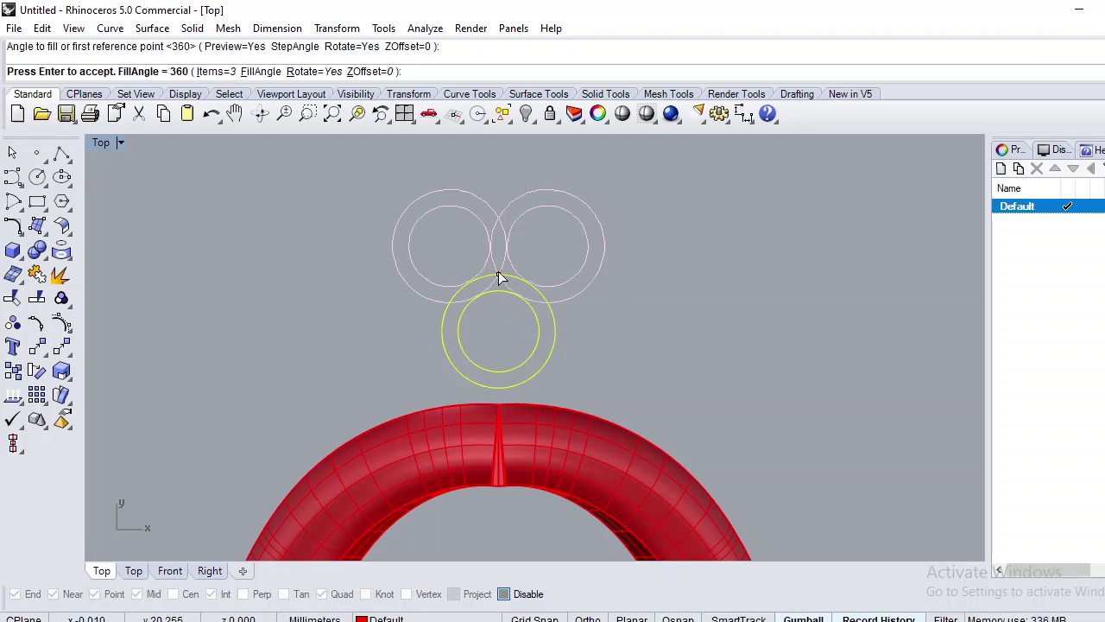
{"action": "key", "text": "Return"}
- Move the original circle pair slightly down until the three arrayed pairs just touch, undoing the stray sideways move
{"action": "mouse_move", "coordinate": [498, 296]}
{"action": "left_mouse_down"}
{"action": "mouse_move", "coordinate": [497, 306]}
{"action": "mouse_move", "coordinate": [485, 286]}
{"action": "left_mouse_up"}
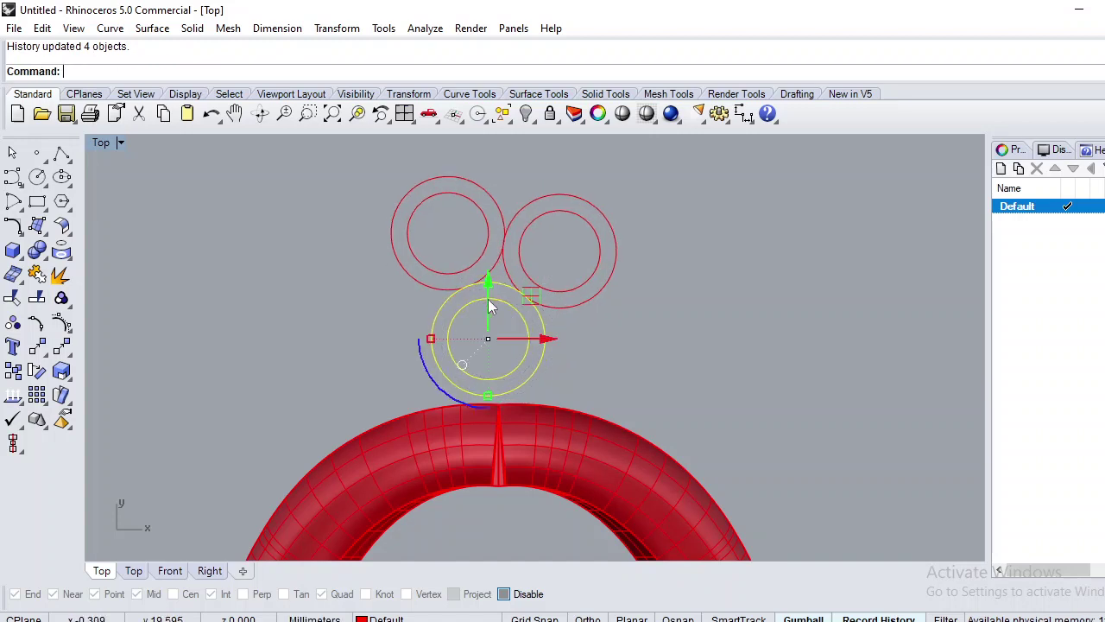
{"action": "key", "text": "ctrl+z"}
{"action": "left_click", "coordinate": [653, 299]}
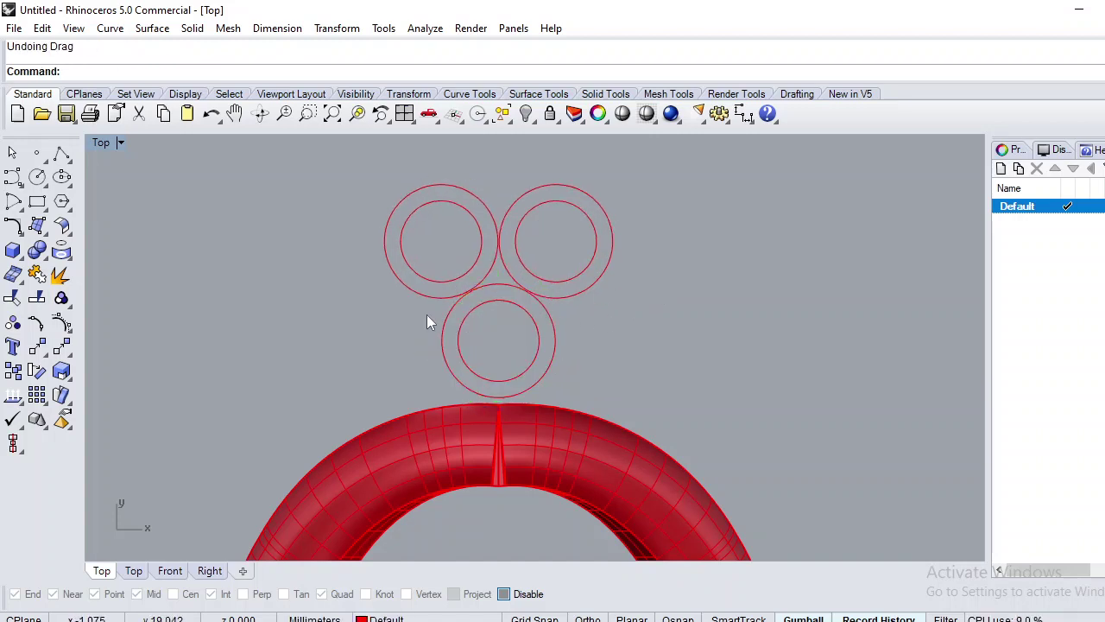
- Draw a circle of 0.6 mm diameter centred on the lowest point of the bottom outer circle
{"action": "left_click", "coordinate": [36, 176]}
{"action": "scroll", "coordinate": [484, 359], "scroll_direction": "up", "scroll_amount": 4}
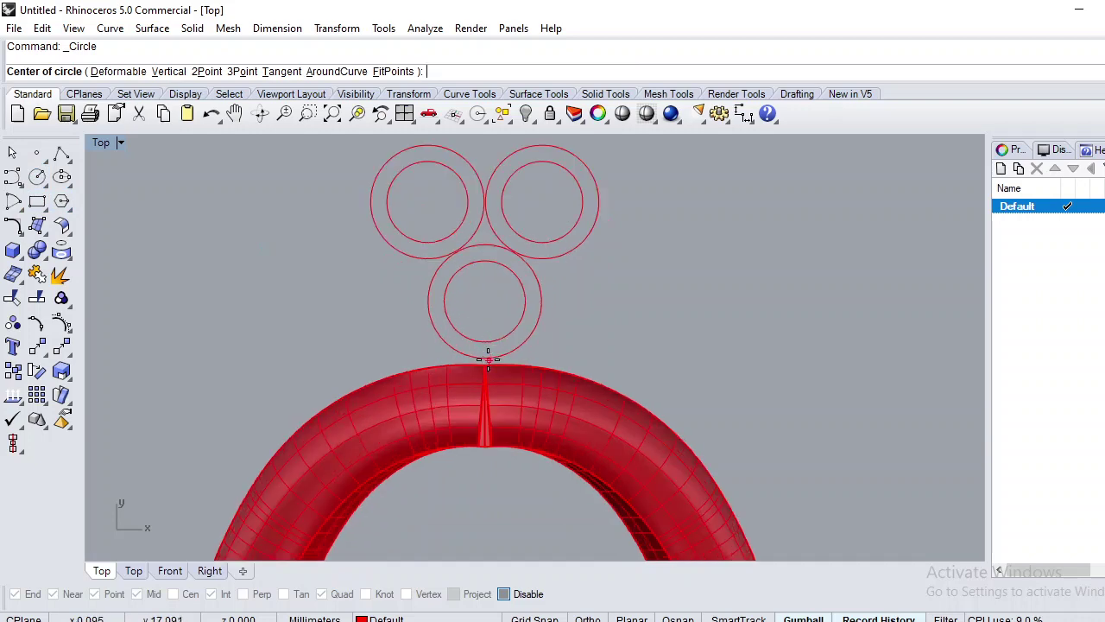
{"action": "left_click", "coordinate": [482, 357]}
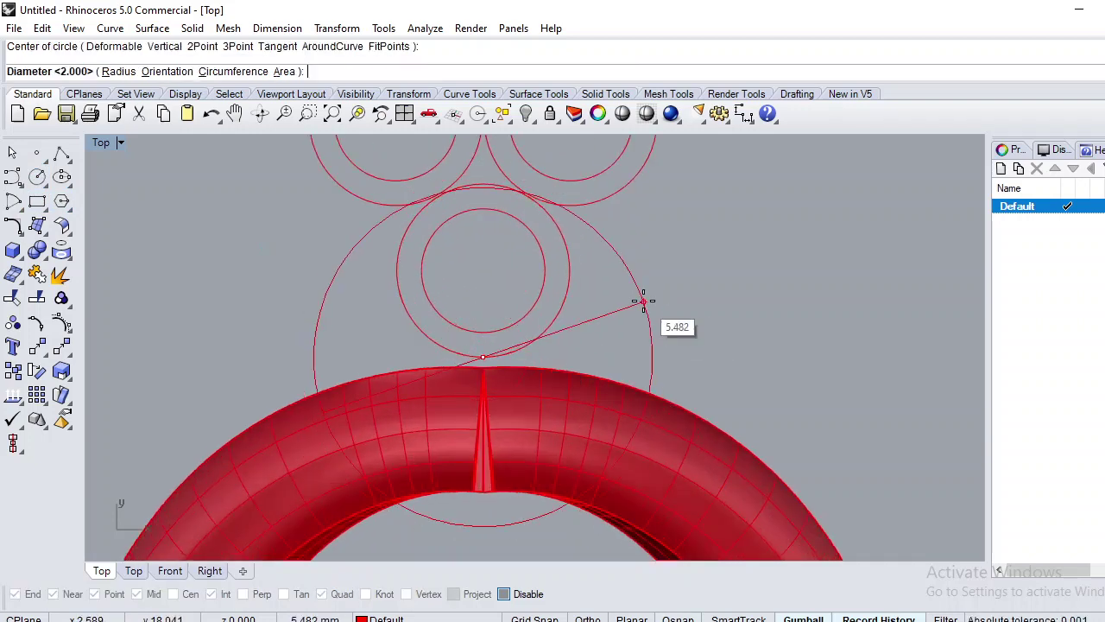
{"action": "type", "text": ".6"}
{"action": "key", "text": "Return"}
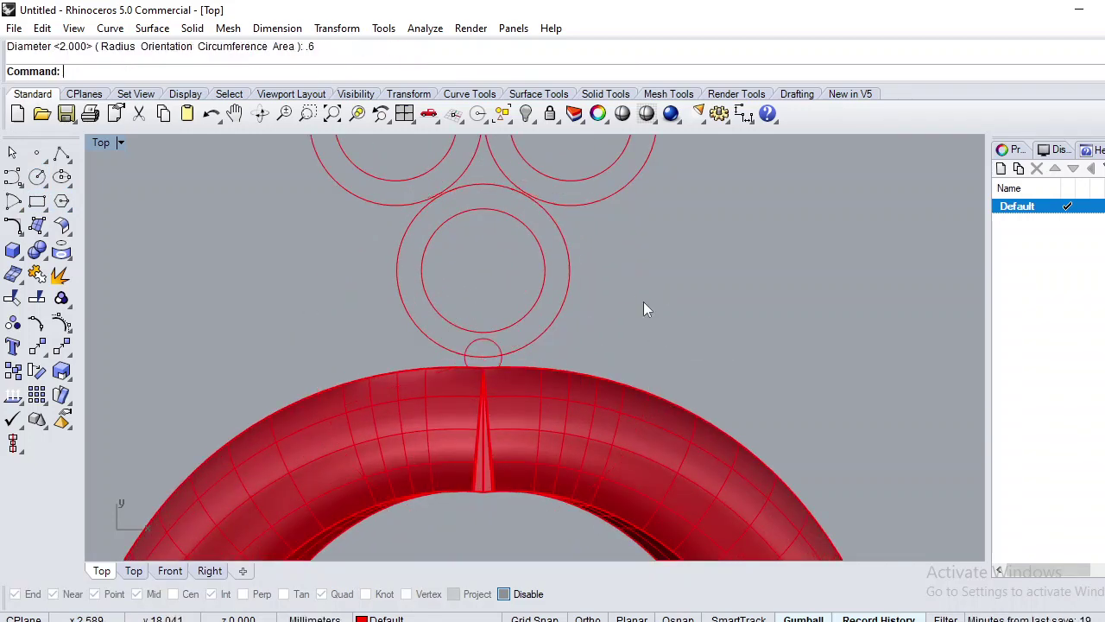
{"action": "scroll", "coordinate": [494, 357], "scroll_direction": "up", "scroll_amount": 2}
{"action": "scroll", "coordinate": [492, 341], "scroll_direction": "down", "scroll_amount": 1}
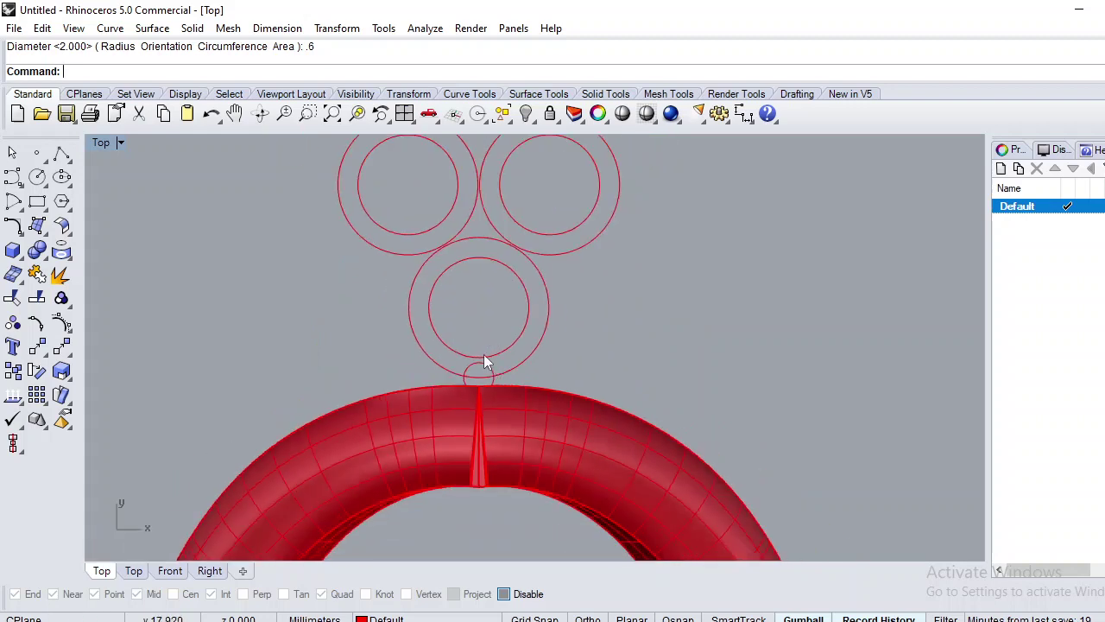
{"action": "scroll", "coordinate": [481, 361], "scroll_direction": "down", "scroll_amount": 1}
- Draw two more 0.6 mm circles centred on the far edges of the upper-left and upper-right outer circles
{"action": "right_click", "coordinate": [409, 228]}
{"action": "left_click", "coordinate": [373, 196]}
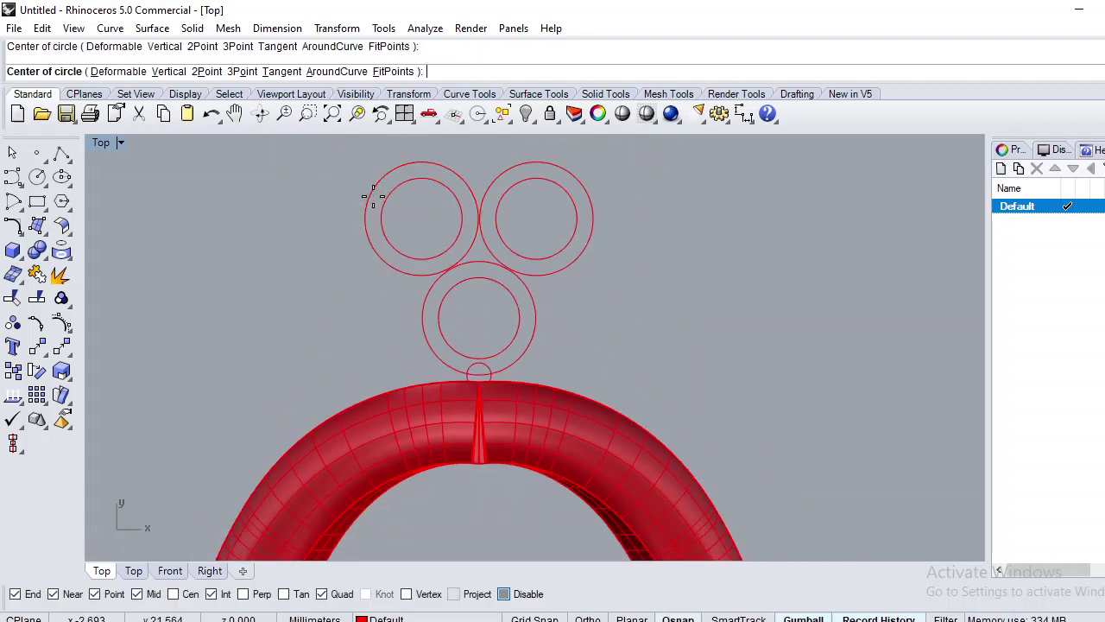
{"action": "left_click", "coordinate": [372, 197]}
{"action": "key", "text": "Return"}
{"action": "key", "text": "Return"}
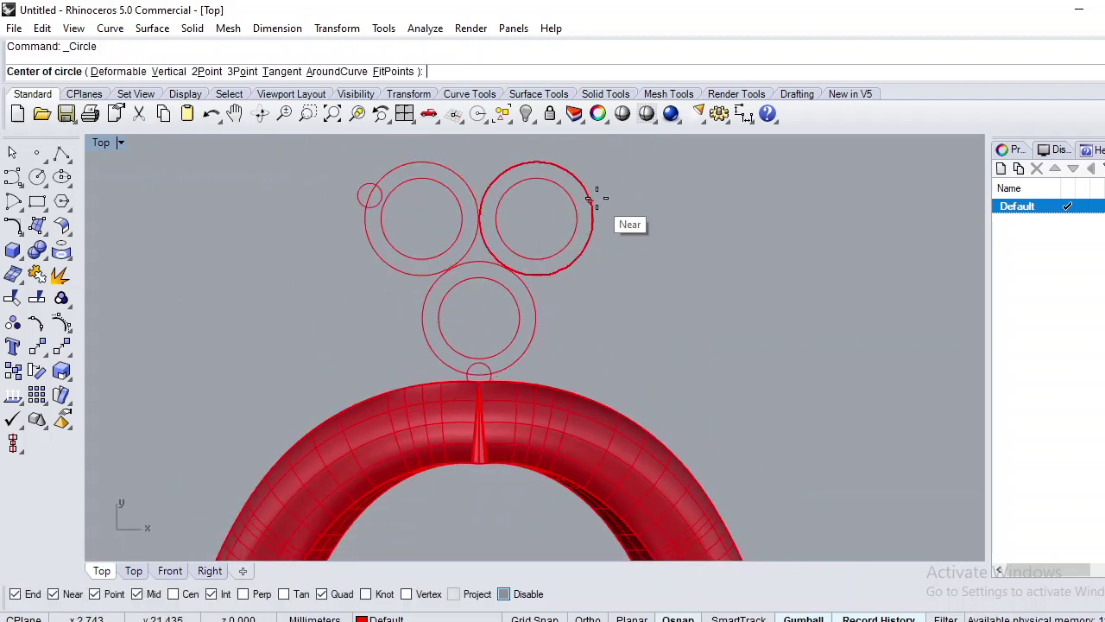
{"action": "left_click", "coordinate": [589, 199]}
{"action": "key", "text": "Return"}
- Place an area centroid point for the three outer circles
{"action": "scroll", "coordinate": [518, 254], "scroll_direction": "up", "scroll_amount": 2}
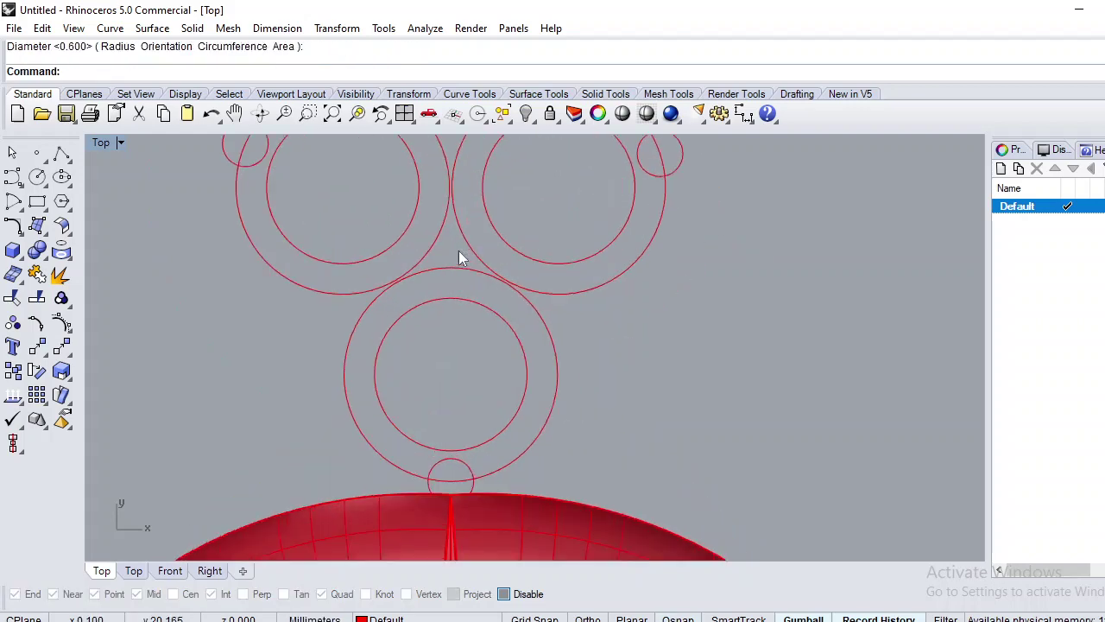
{"action": "scroll", "coordinate": [458, 257], "scroll_direction": "up", "scroll_amount": 1}
{"action": "key", "text": "Escape"}
{"action": "left_click_drag", "start_coordinate": [449, 264], "coordinate": [397, 284]}
{"action": "type", "text": "AR"}
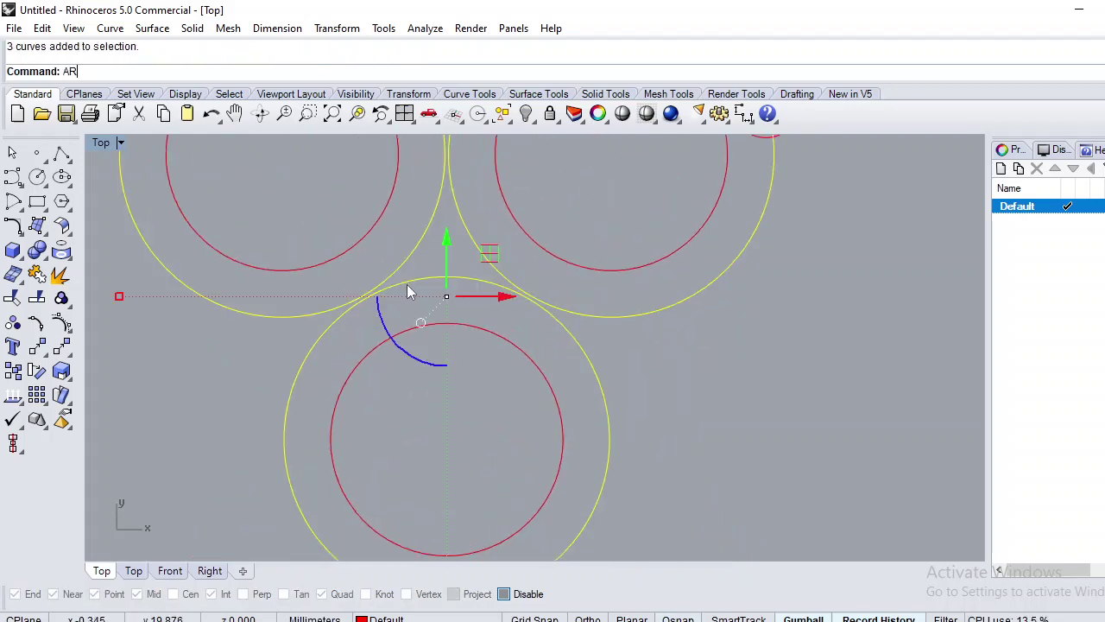
{"action": "type", "text": "e"}
{"action": "left_click", "coordinate": [87, 111]}
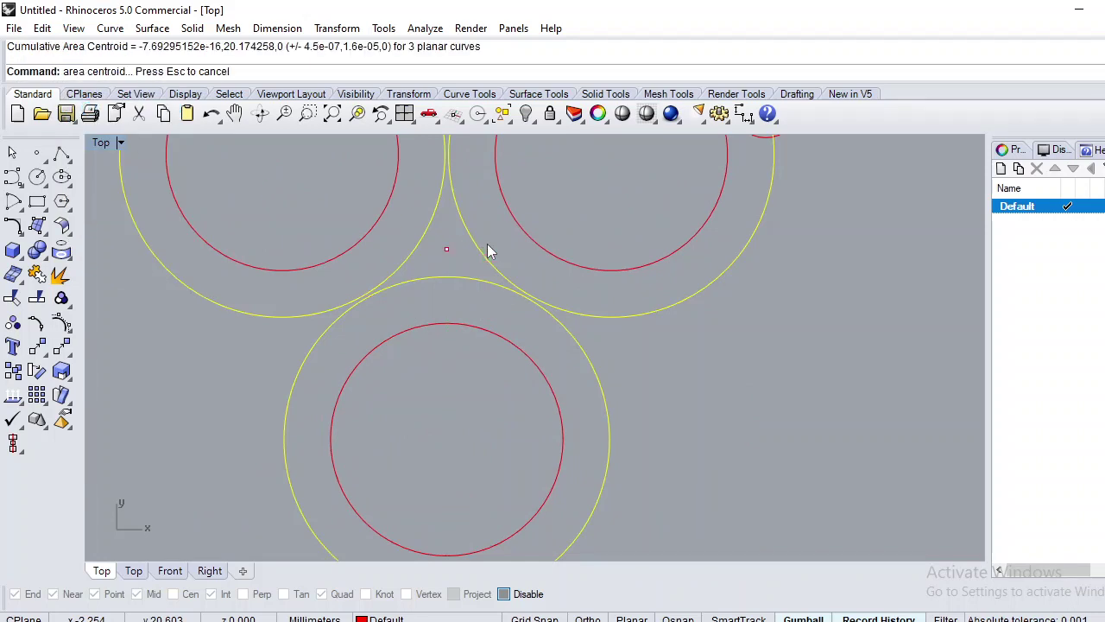
- Draw a circle of 1 mm diameter centred on the centroid point between the three outer circles
{"action": "key", "text": "Escape"}
{"action": "left_click", "coordinate": [37, 177]}
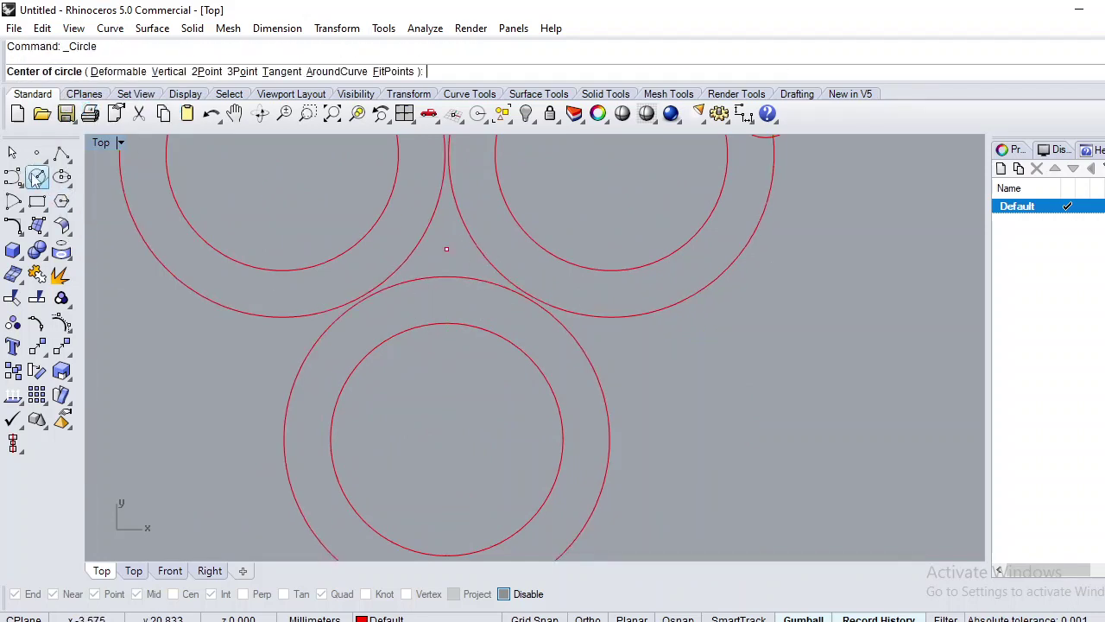
{"action": "left_click", "coordinate": [447, 250]}
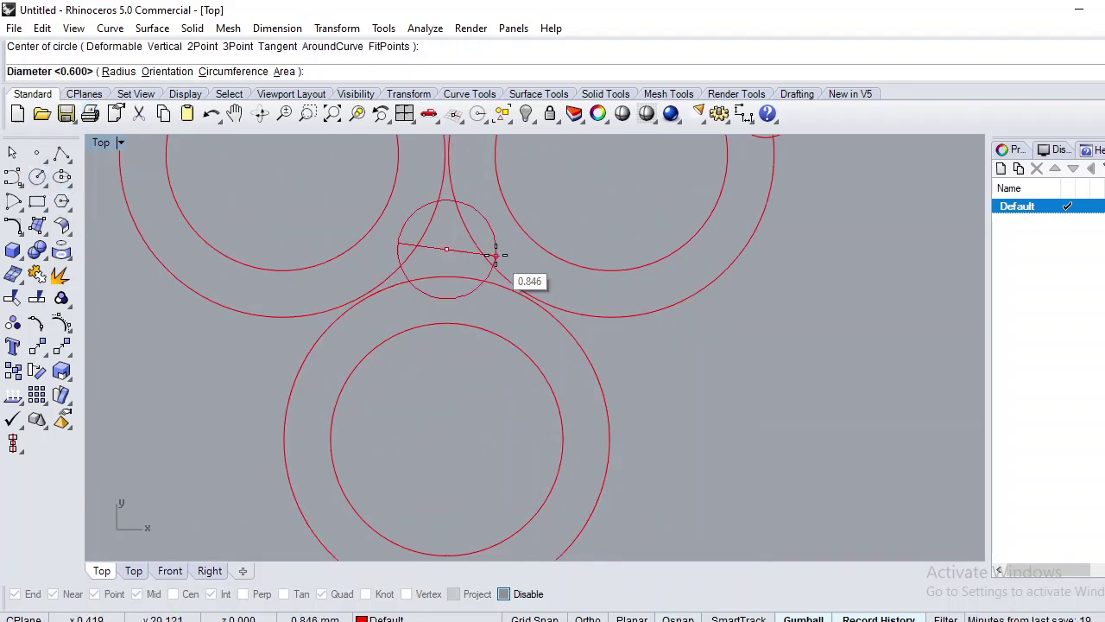
{"action": "type", "text": "1"}
{"action": "key", "text": "Return"}
{"action": "scroll", "coordinate": [483, 330], "scroll_direction": "down", "scroll_amount": 3}
{"action": "scroll", "coordinate": [555, 324], "scroll_direction": "up", "scroll_amount": 1}
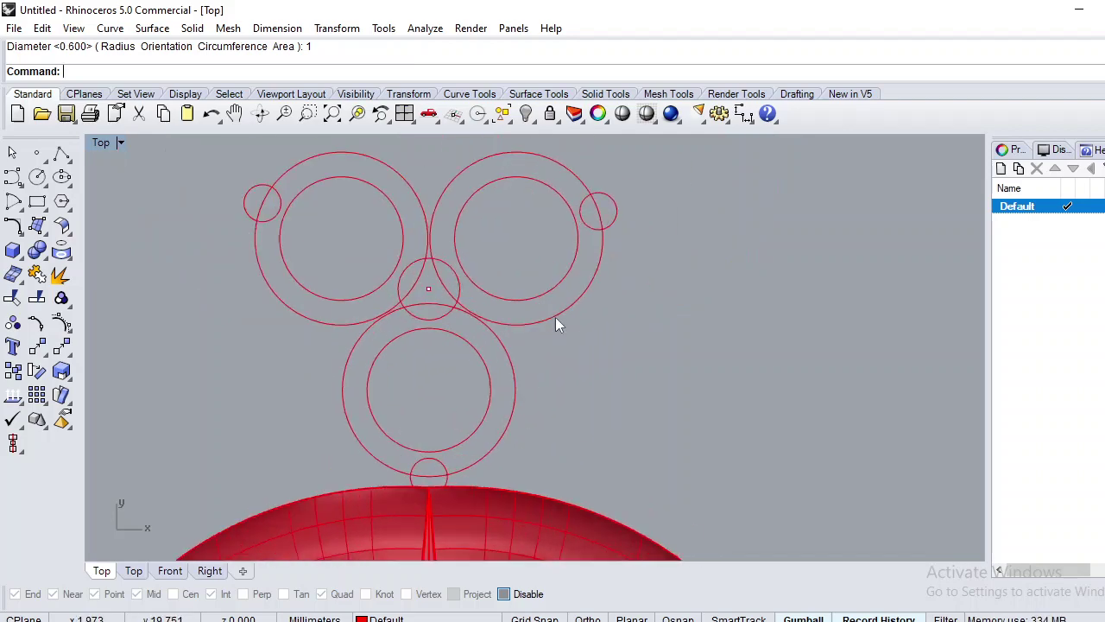
- Extrude the upper-right pair of concentric circles 2 mm as a solid bezel
{"action": "left_click_drag", "start_coordinate": [547, 263], "coordinate": [548, 264]}
{"action": "type", "text": "P"}
{"action": "key", "text": "Return"}
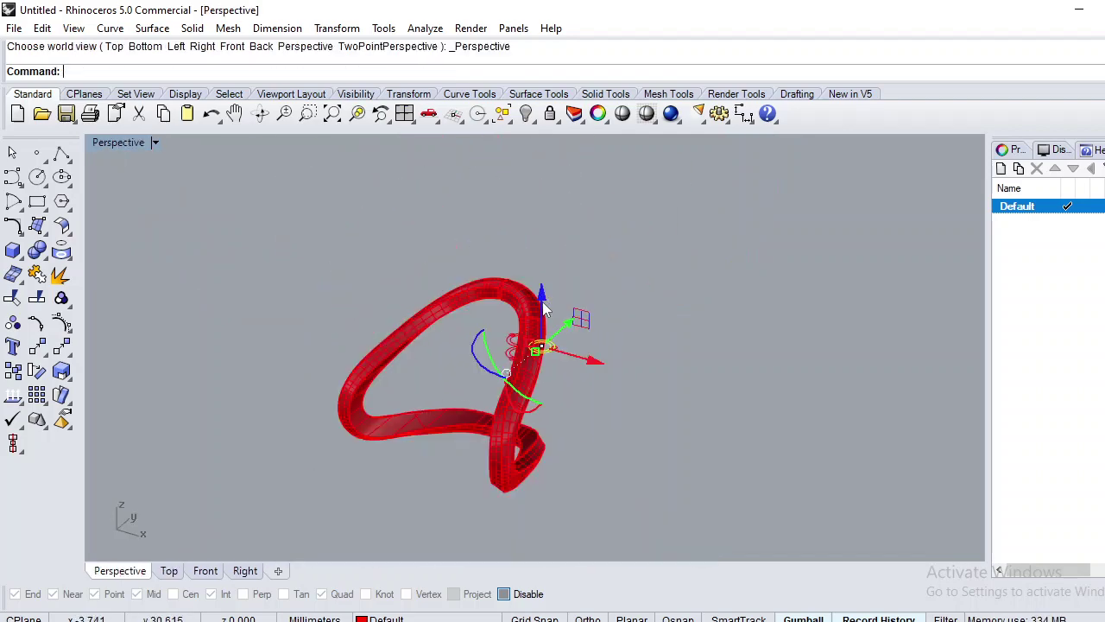
{"action": "type", "text": "ExtrudeCrv"}
{"action": "key", "text": "Return"}
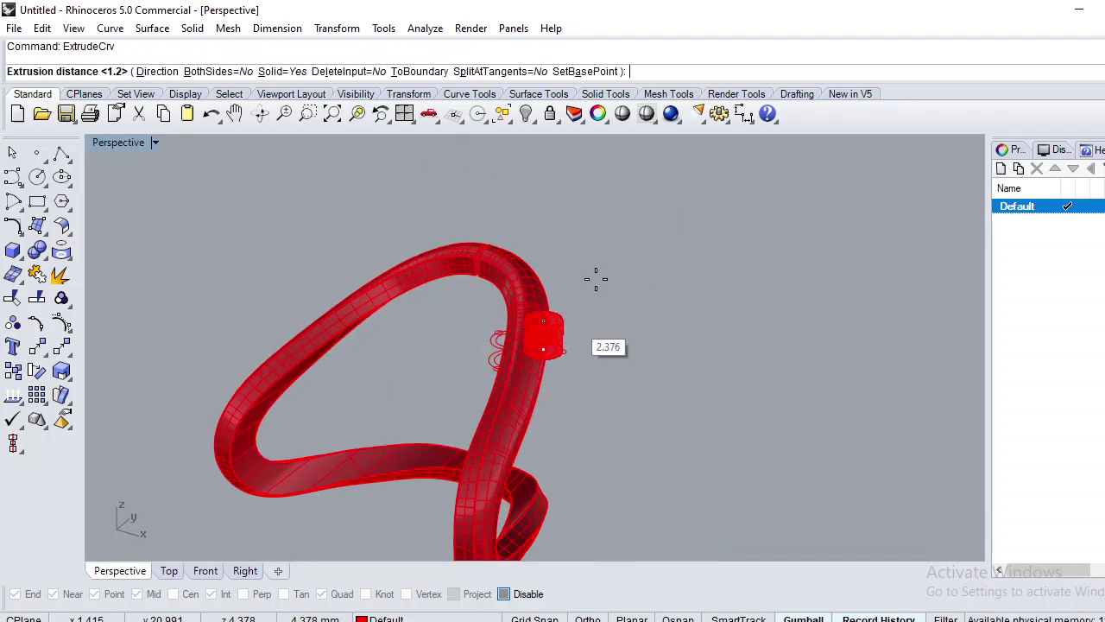
{"action": "type", "text": "2"}
{"action": "key", "text": "Return"}
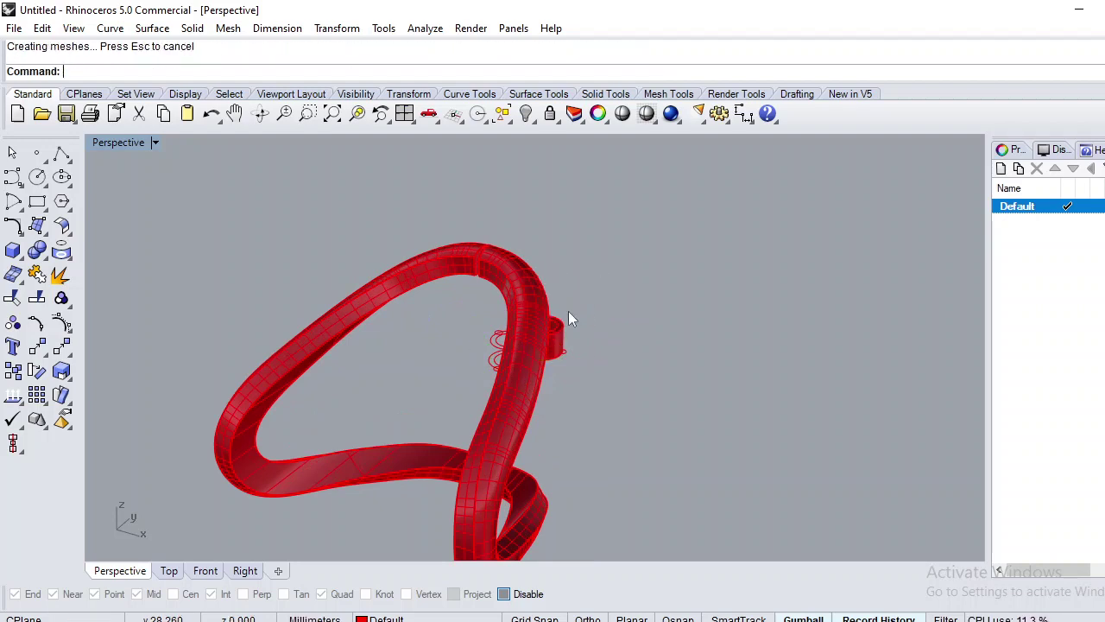
- Extrude the small prong circle on the edge of the new bezel 3.2 mm
{"action": "scroll", "coordinate": [567, 345], "scroll_direction": "up", "scroll_amount": 3}
{"action": "left_click", "coordinate": [577, 381]}
{"action": "key", "text": "Return"}
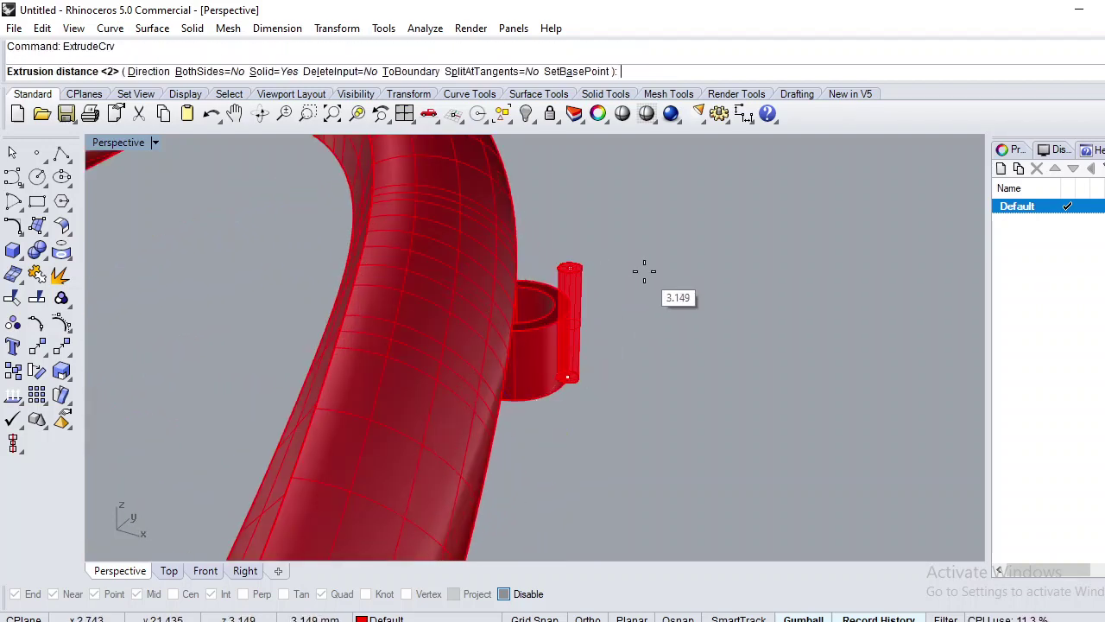
{"action": "type", "text": "3.2"}
{"action": "key", "text": "Return"}
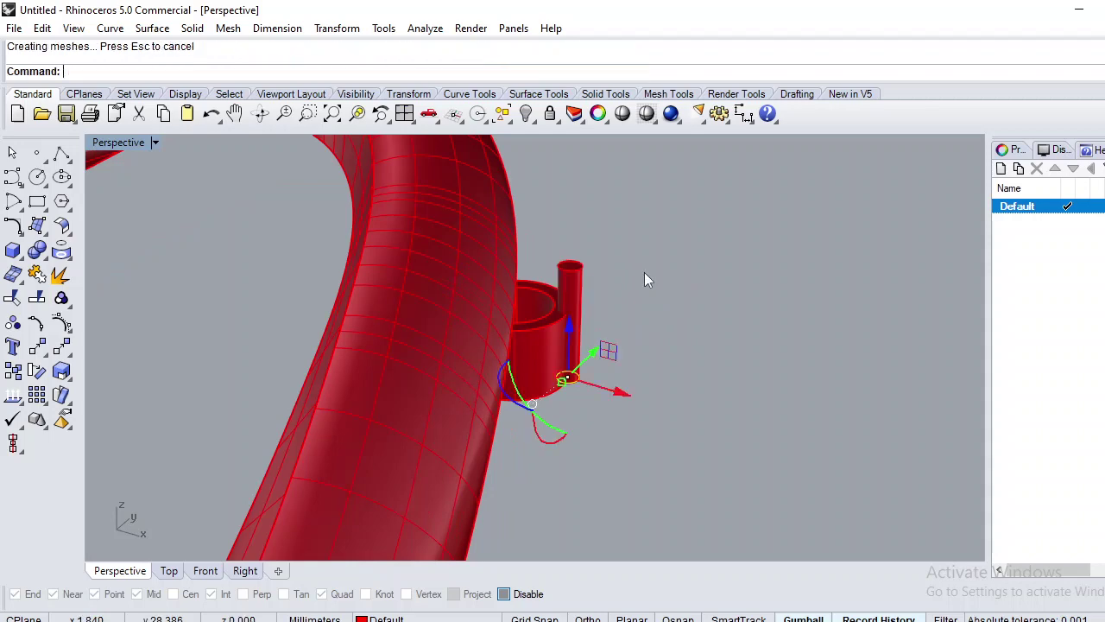
- Extrude the central 1 mm circle 3.2 mm to form the shared middle prong
{"action": "right_click_drag", "start_coordinate": [644, 272], "coordinate": [509, 327]}
{"action": "scroll", "coordinate": [509, 327], "scroll_direction": "up", "scroll_amount": 2}
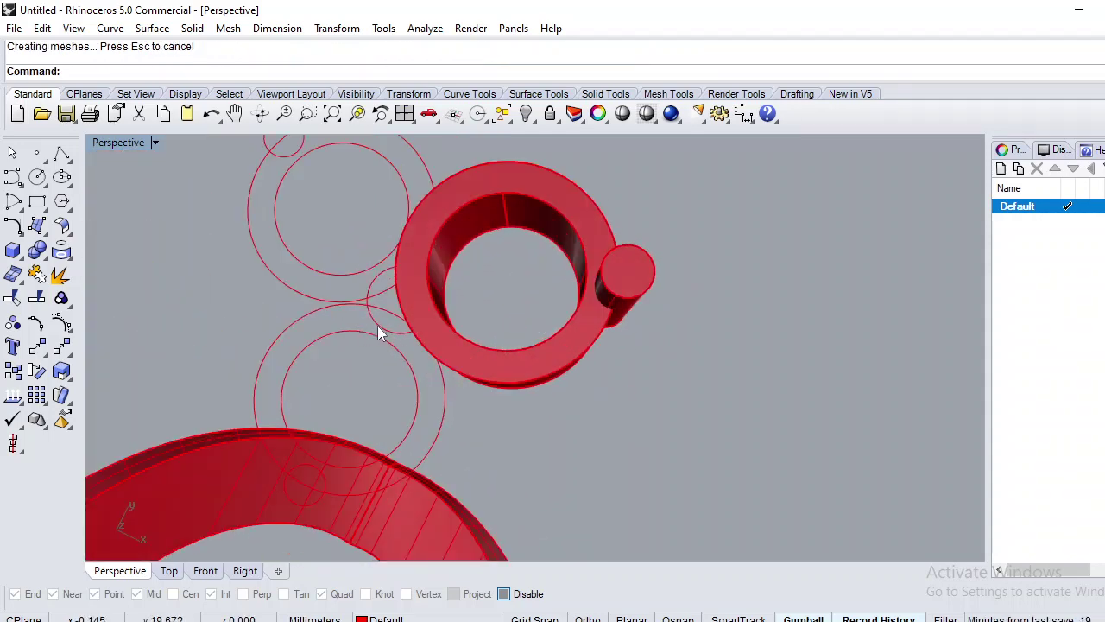
{"action": "left_click", "coordinate": [379, 326]}
{"action": "key", "text": "Return"}
{"action": "key", "text": "Return"}
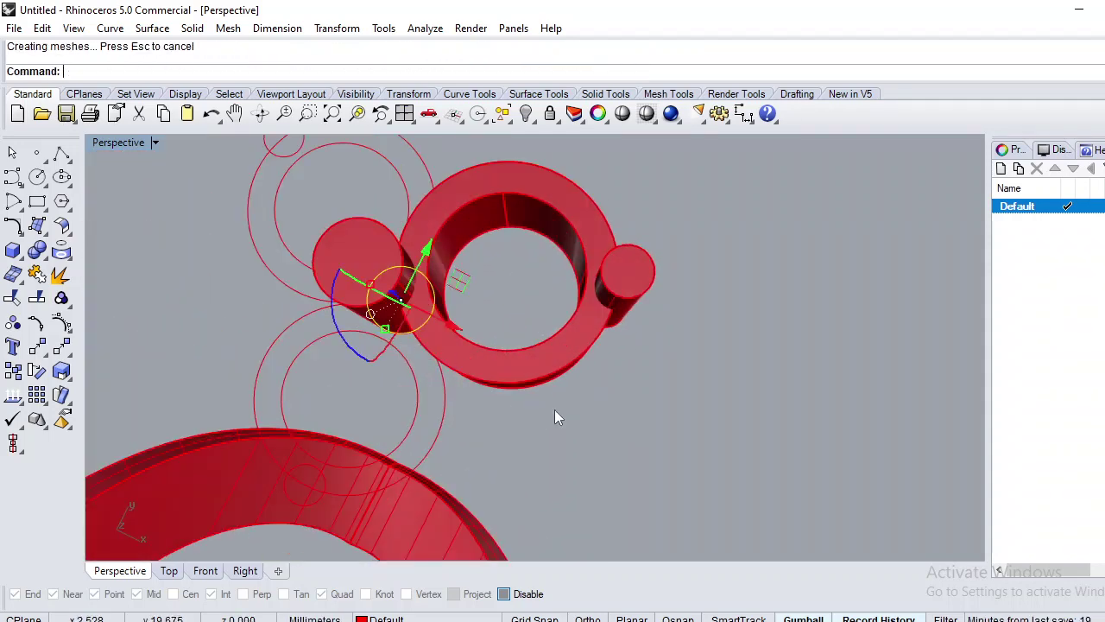
- Fillet the top edges of the central prong and the outer prong with a 0.2 mm radius
{"action": "right_click_drag", "start_coordinate": [624, 428], "coordinate": [476, 276]}
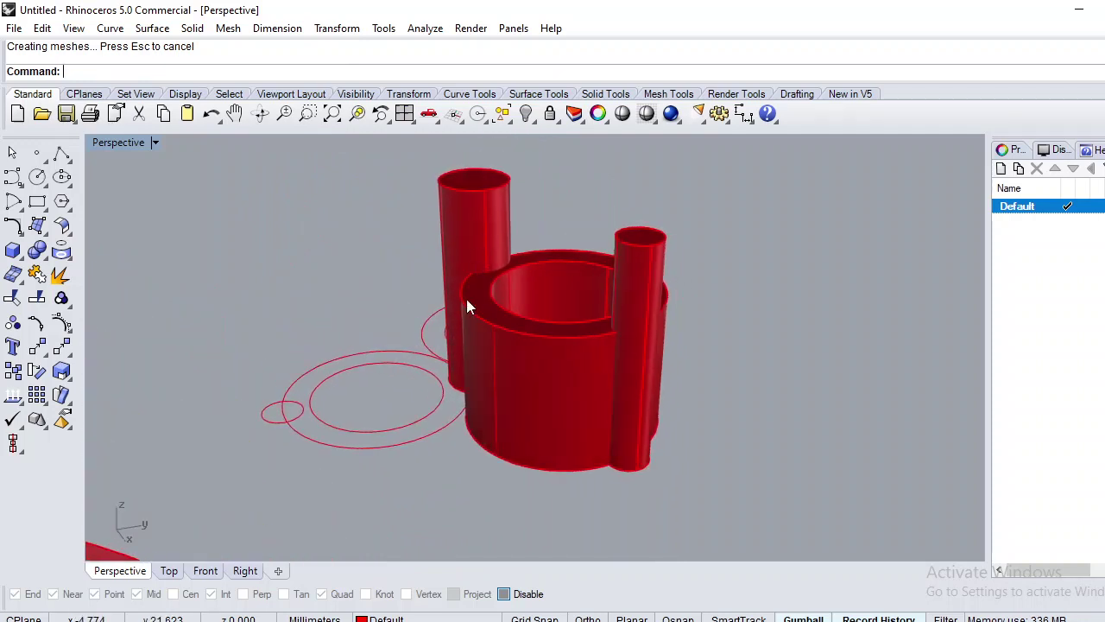
{"action": "type", "text": "FilletCorners"}
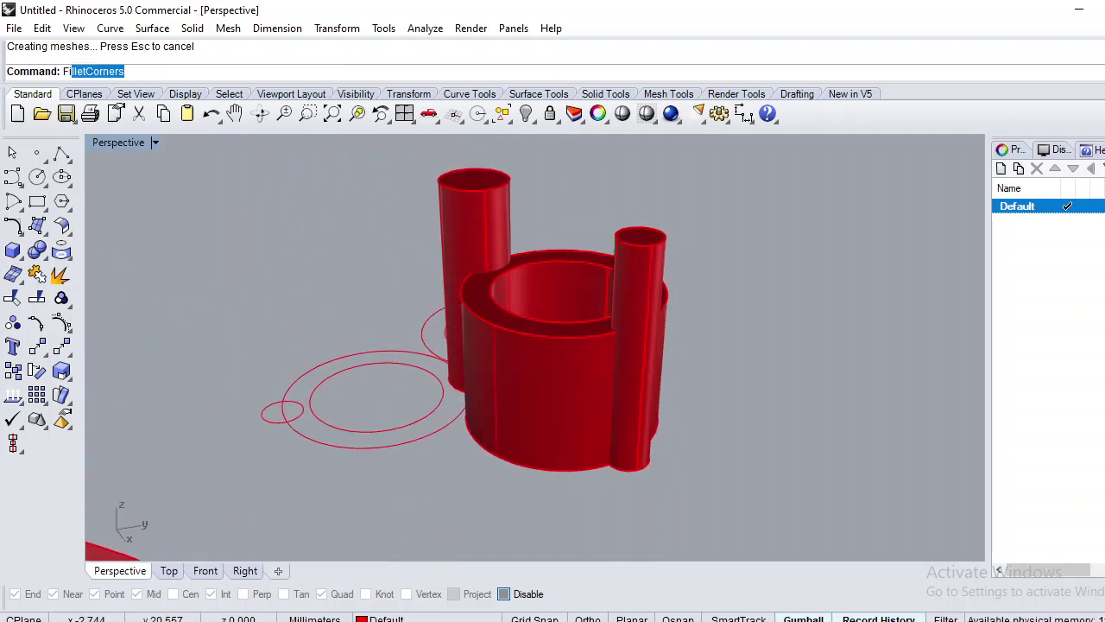
{"action": "left_click", "coordinate": [84, 110]}
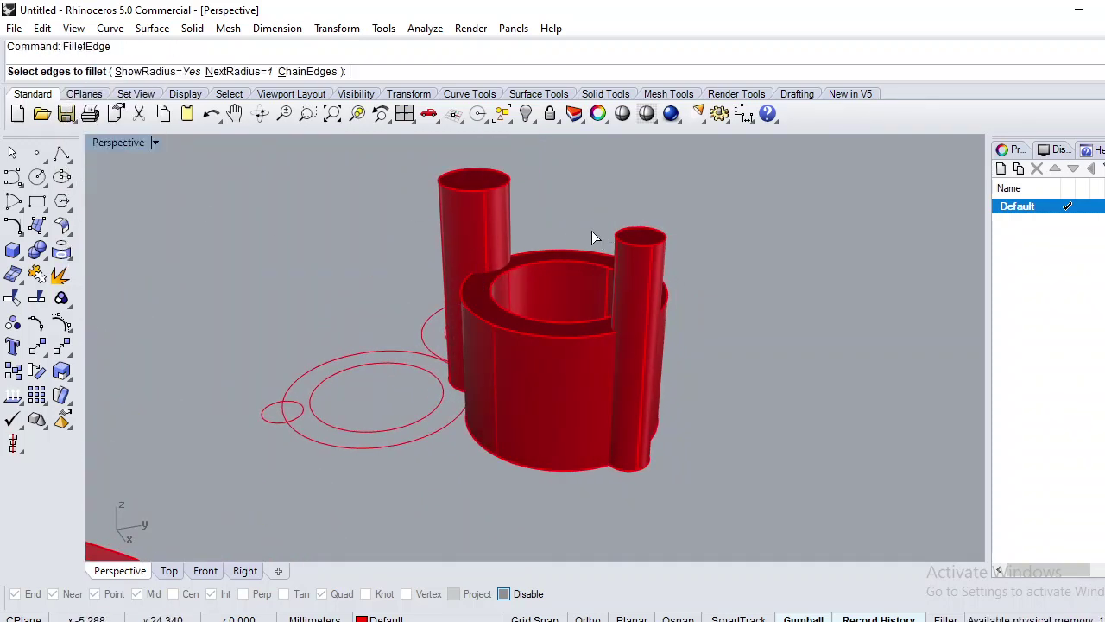
{"action": "key", "text": "Return"}
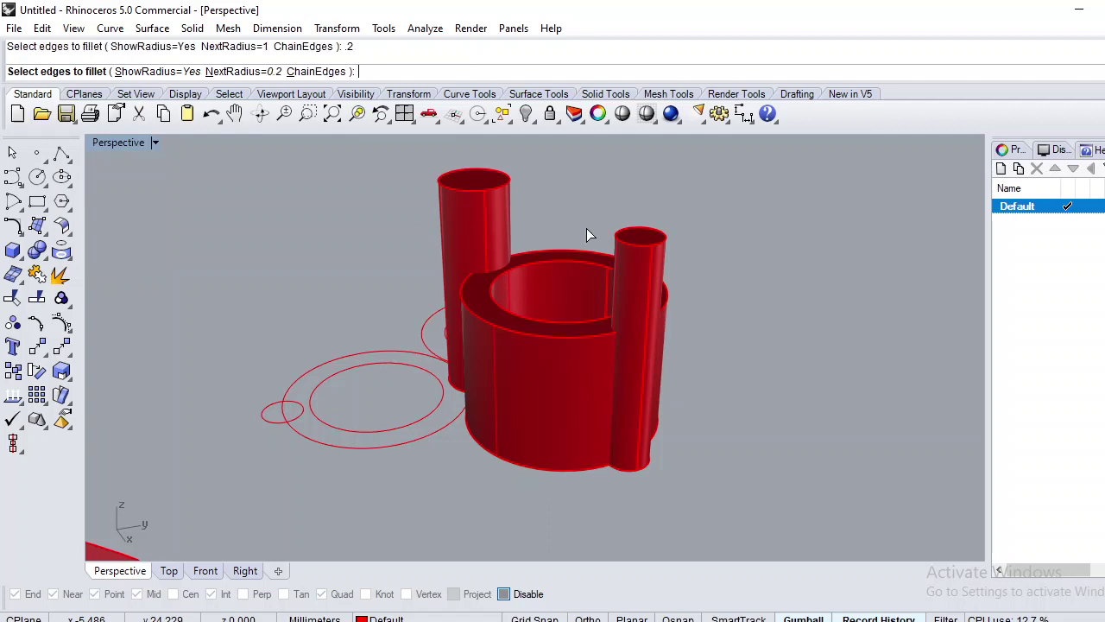
{"action": "left_click", "coordinate": [466, 186]}
{"action": "key", "text": "Return"}
{"action": "key", "text": "Return"}
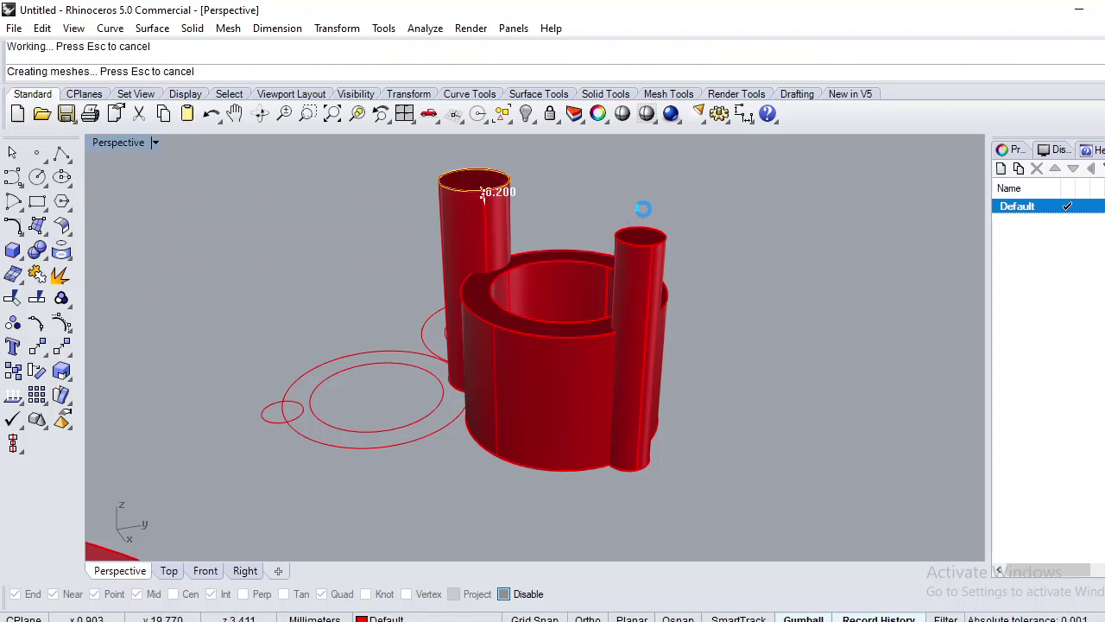
{"action": "key", "text": "Return"}
{"action": "left_click", "coordinate": [641, 246]}
{"action": "key", "text": "Return"}
{"action": "key", "text": "Return"}
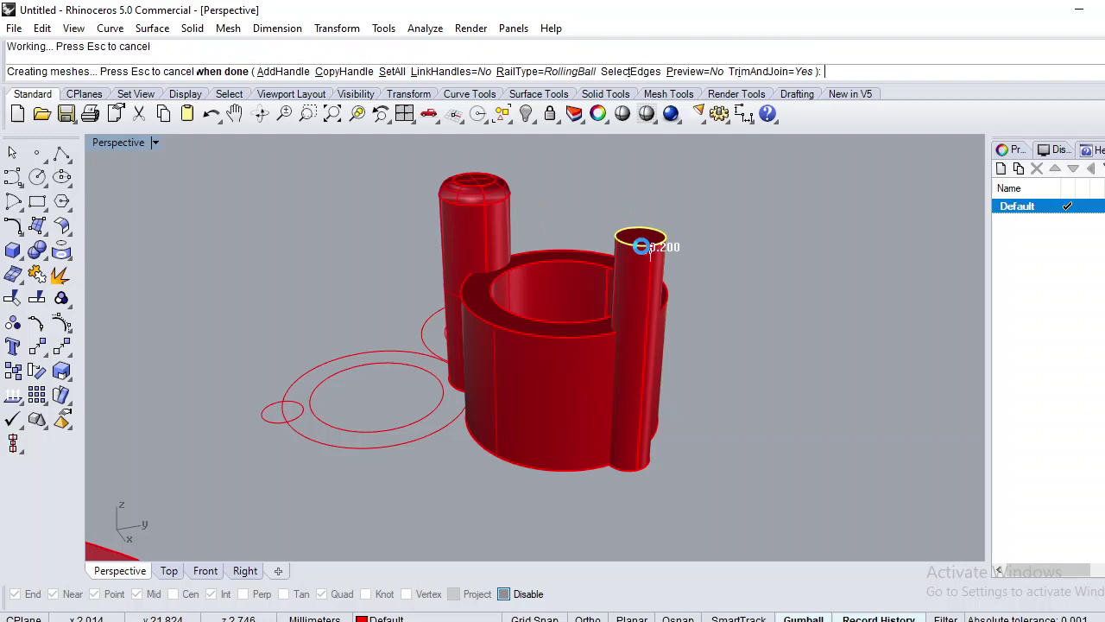
- Chamfer the inner top edge of the extruded bezel by 0.3 mm
{"action": "right_click_drag", "start_coordinate": [616, 271], "coordinate": [535, 338]}
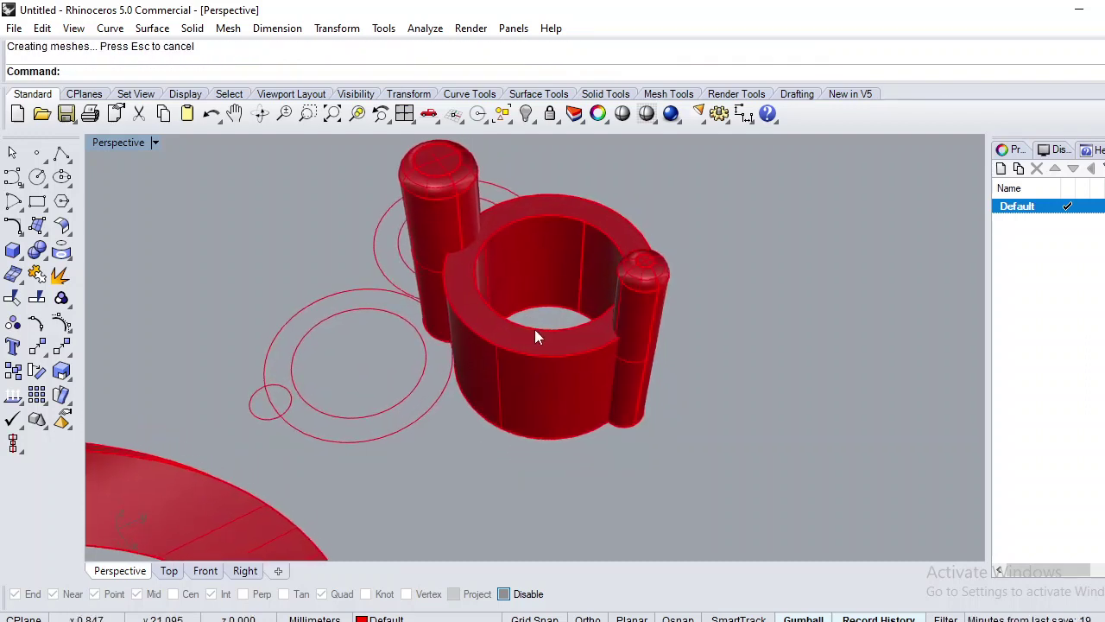
{"action": "type", "text": "ChamferEdge"}
{"action": "key", "text": "Return"}
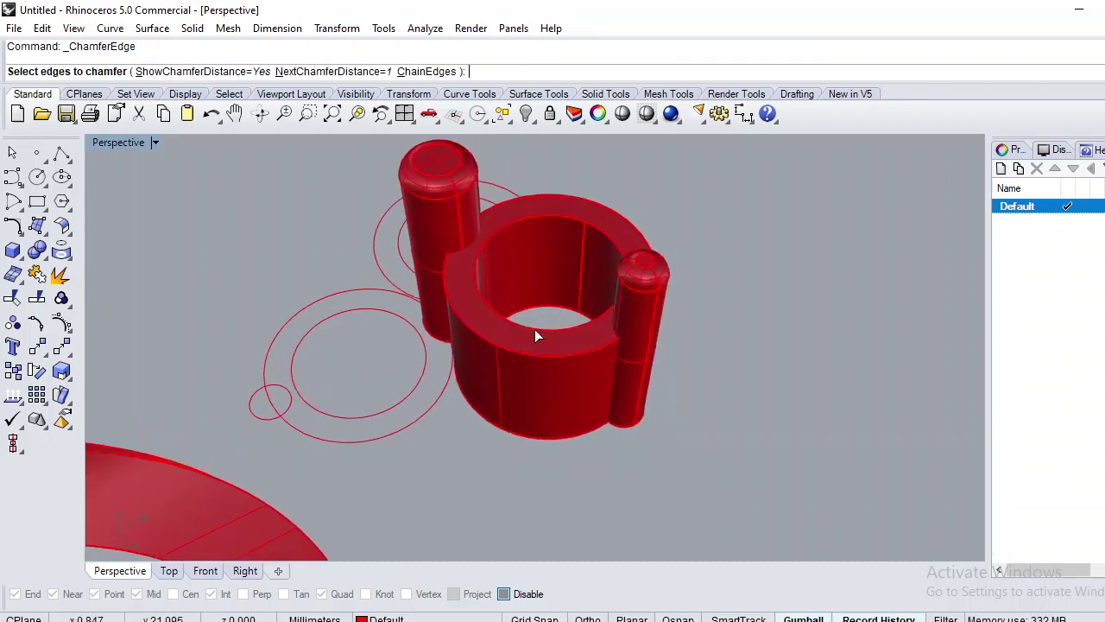
{"action": "type", "text": "0.3"}
{"action": "key", "text": "Return"}
{"action": "left_click", "coordinate": [534, 329]}
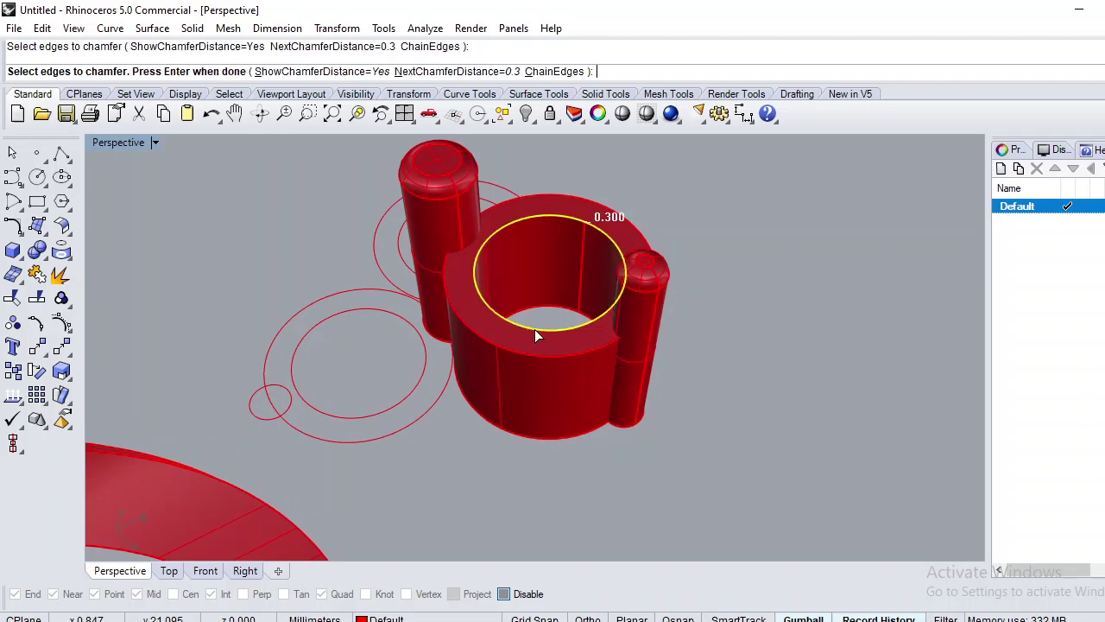
{"action": "key", "text": "Return"}
{"action": "key", "text": "Return"}
{"action": "right_click_drag", "start_coordinate": [534, 329], "coordinate": [582, 328]}
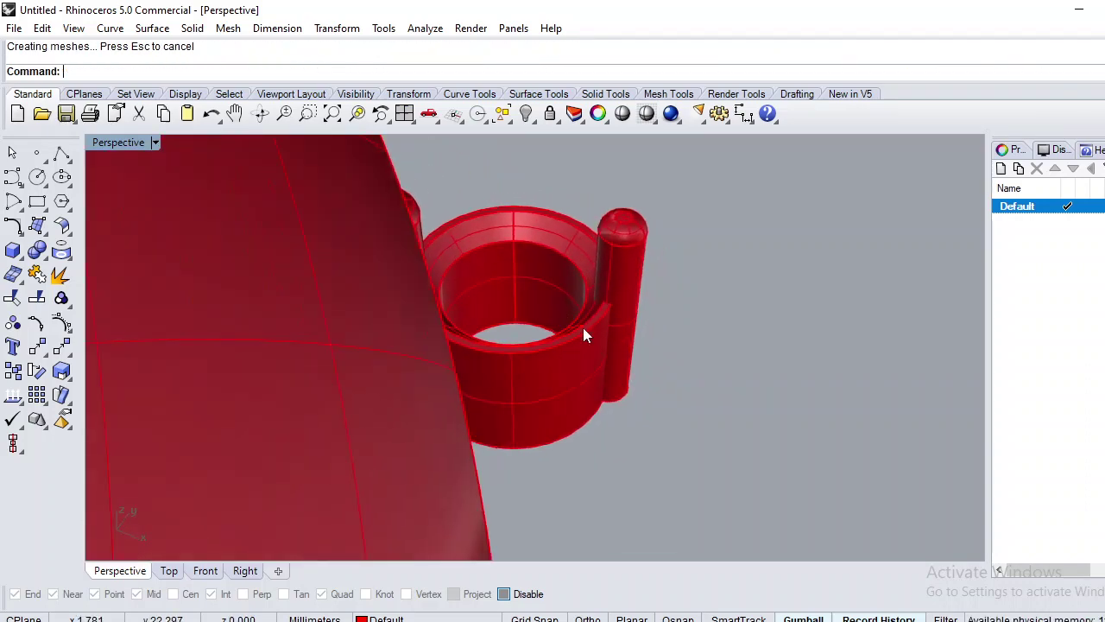
- Try to polar-array the finished bezel and its outer prong around the central prong as 3 items over 360 degrees
{"action": "type", "text": "Top"}
{"action": "key", "text": "Return"}
{"action": "scroll", "coordinate": [578, 335], "scroll_direction": "down", "scroll_amount": 3}
{"action": "left_click_drag", "start_coordinate": [636, 222], "coordinate": [542, 323]}
{"action": "type", "text": "ap"}
{"action": "key", "text": "Return"}
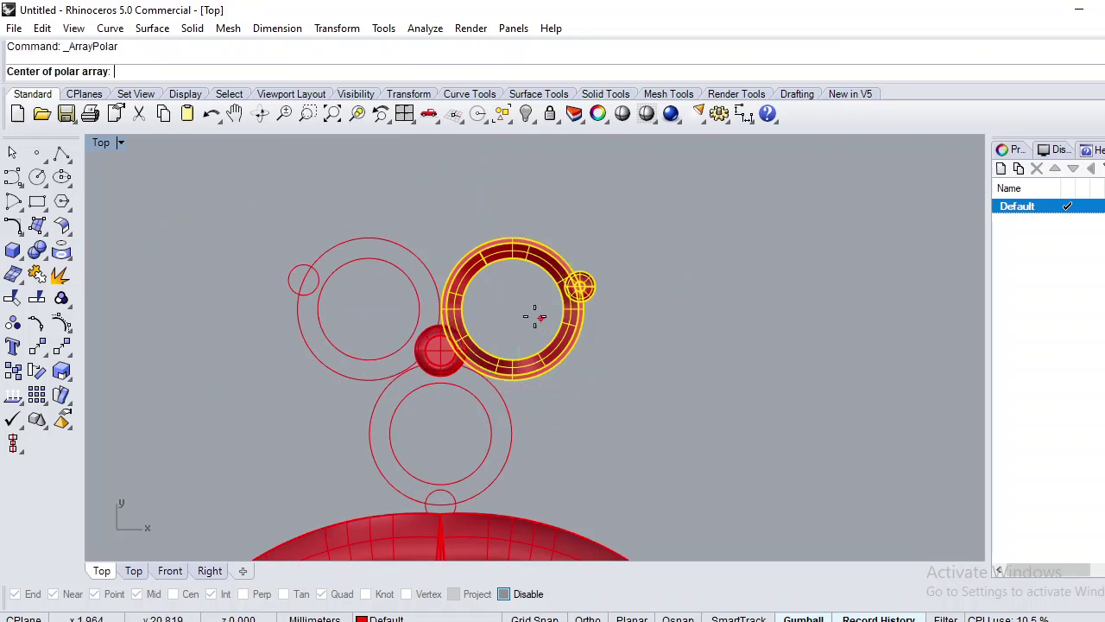
{"action": "scroll", "coordinate": [433, 356], "scroll_direction": "up", "scroll_amount": 2}
{"action": "key", "text": "alt"}
{"action": "left_click", "coordinate": [441, 348]}
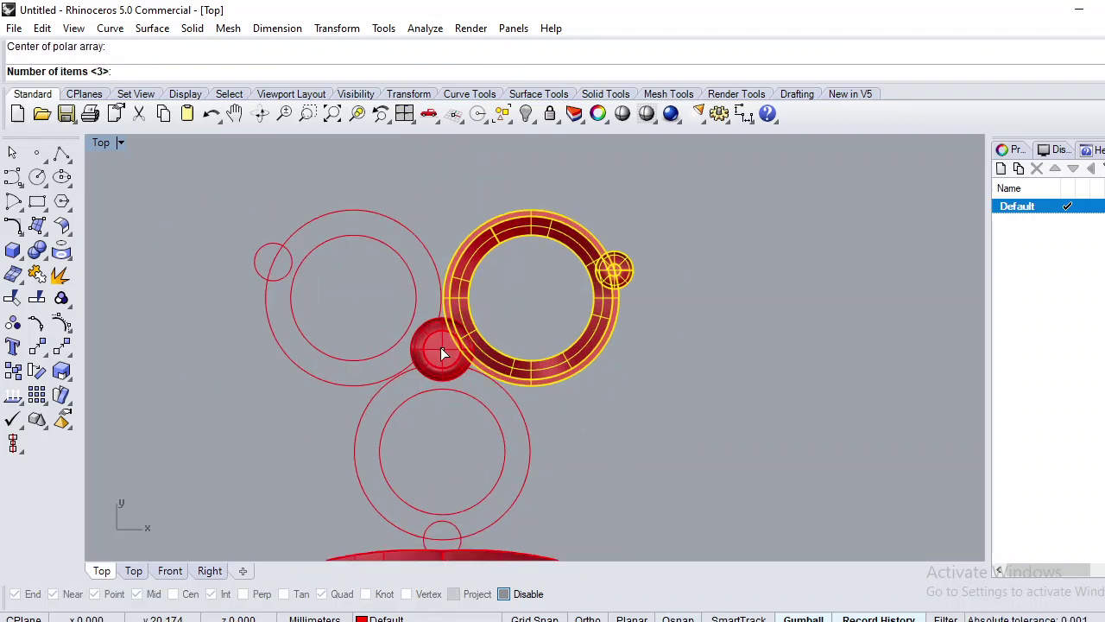
{"action": "key", "text": "Return"}
{"action": "key", "text": "Return"}
{"action": "key", "text": "Return"}
{"action": "scroll", "coordinate": [440, 347], "scroll_direction": "down", "scroll_amount": 2}
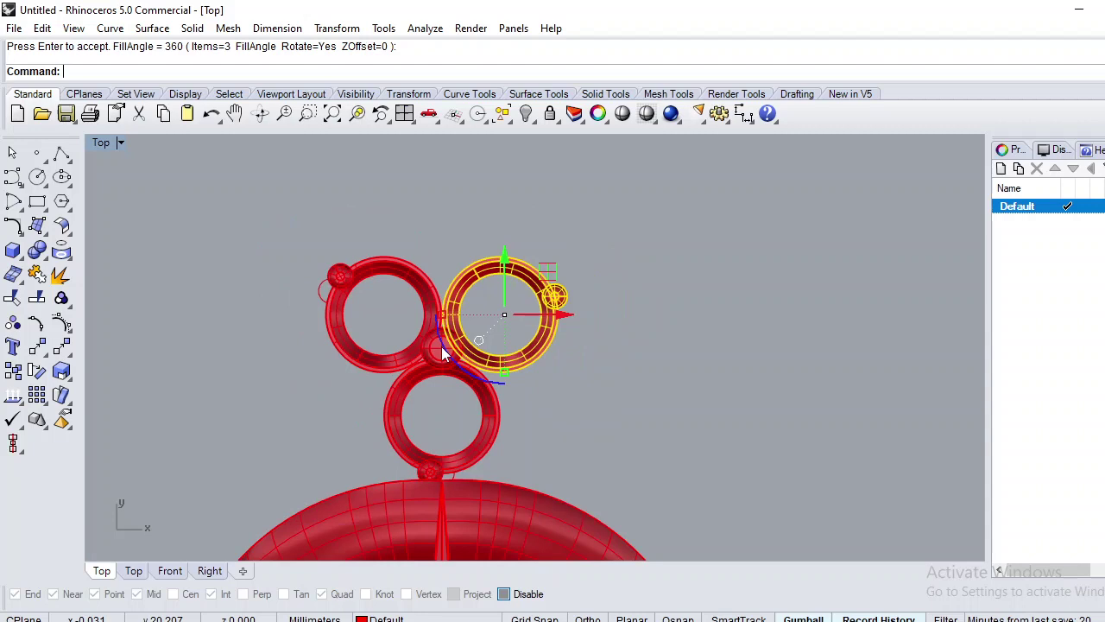
- Check the arrayed prongs against the original small circles and undo the polar array
{"action": "left_click", "coordinate": [617, 367]}
{"action": "left_click", "coordinate": [322, 295]}
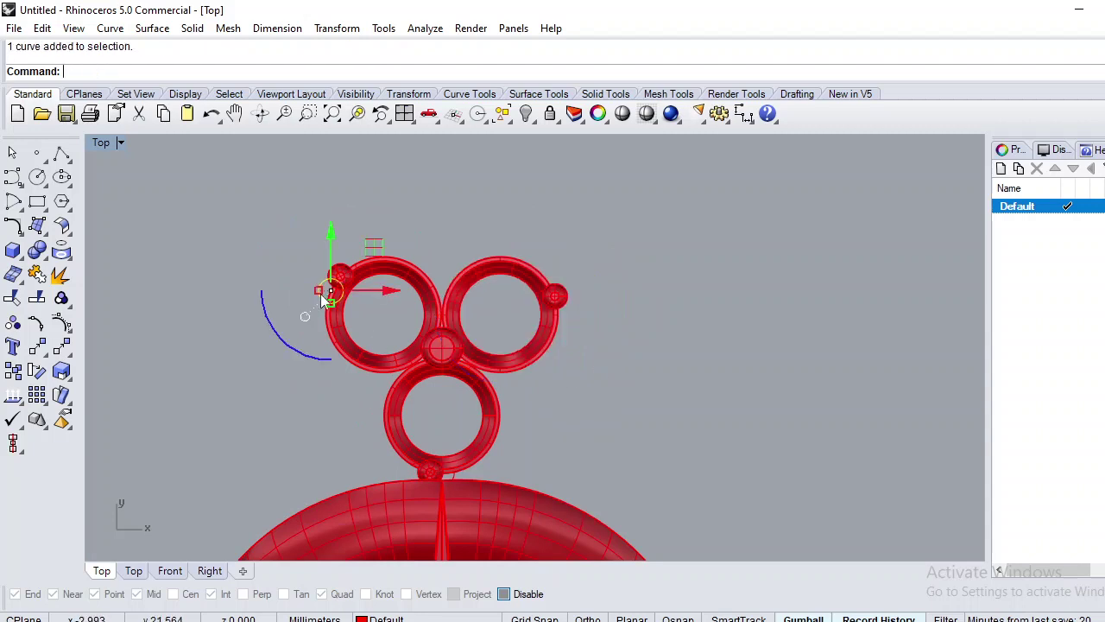
{"action": "left_click", "coordinate": [630, 359]}
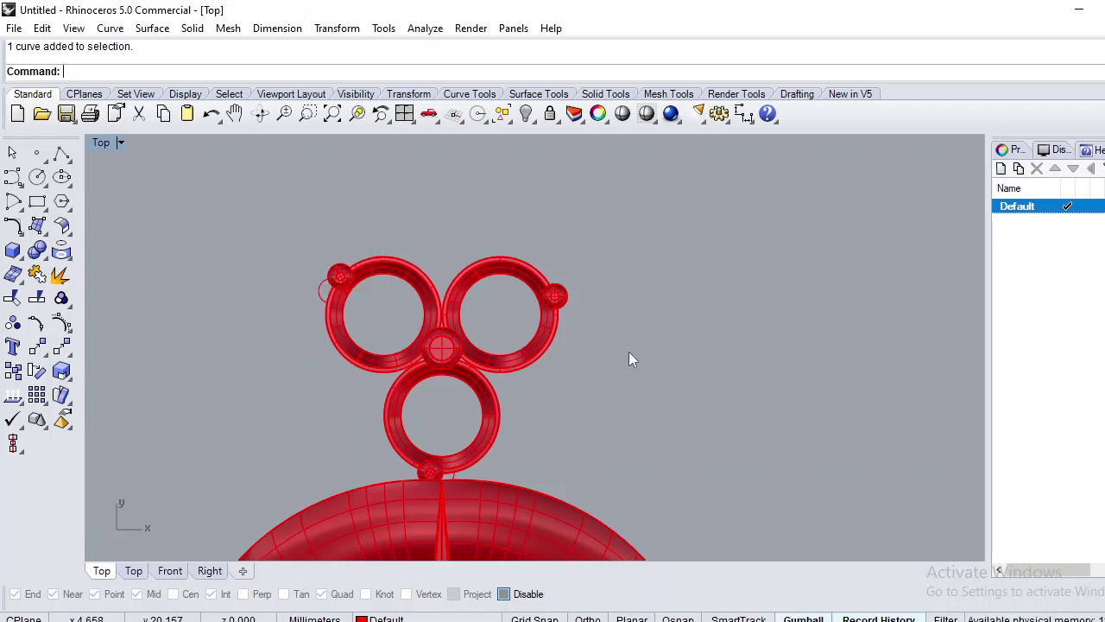
{"action": "key", "text": "ctrl+z"}
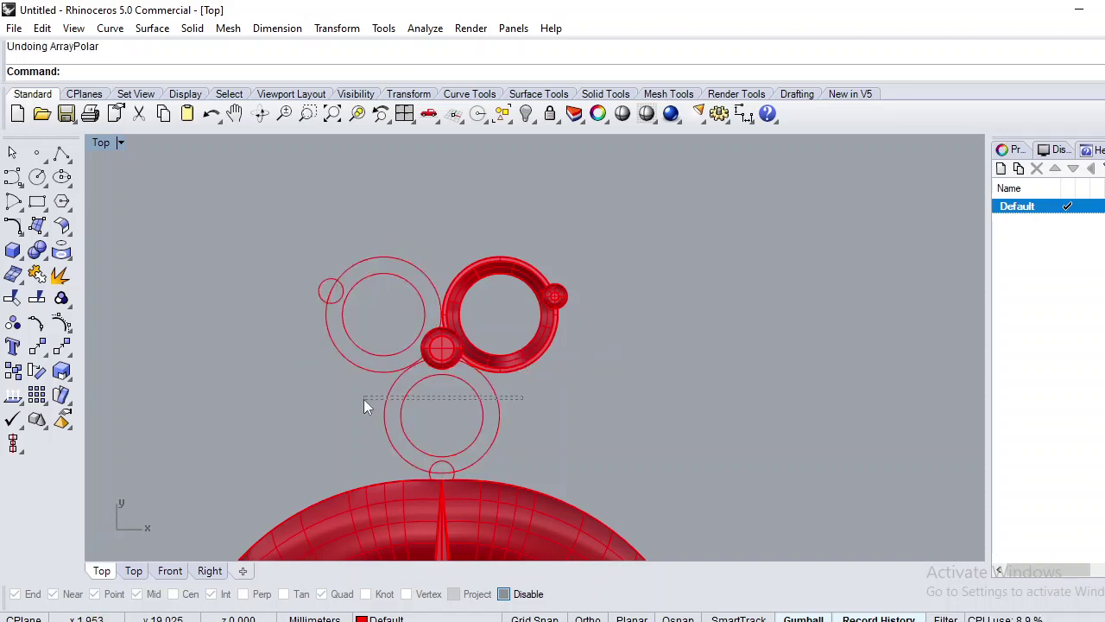
- Extrude the upper-left and bottom pairs of concentric circles 2 mm as solid bezels
{"action": "left_click_drag", "start_coordinate": [363, 399], "coordinate": [364, 400]}
{"action": "left_click_drag", "start_coordinate": [379, 301], "coordinate": [379, 302]}
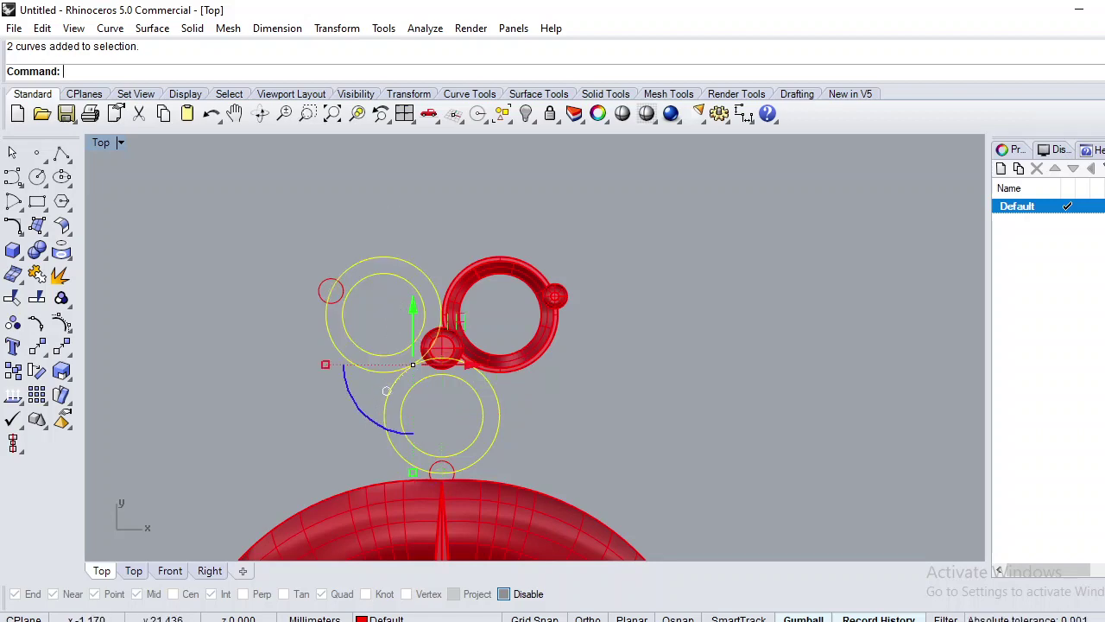
{"action": "type", "text": "p"}
{"action": "key", "text": "Return"}
{"action": "scroll", "coordinate": [415, 306], "scroll_direction": "up", "scroll_amount": 3}
{"action": "right_click_drag", "start_coordinate": [543, 343], "coordinate": [416, 353]}
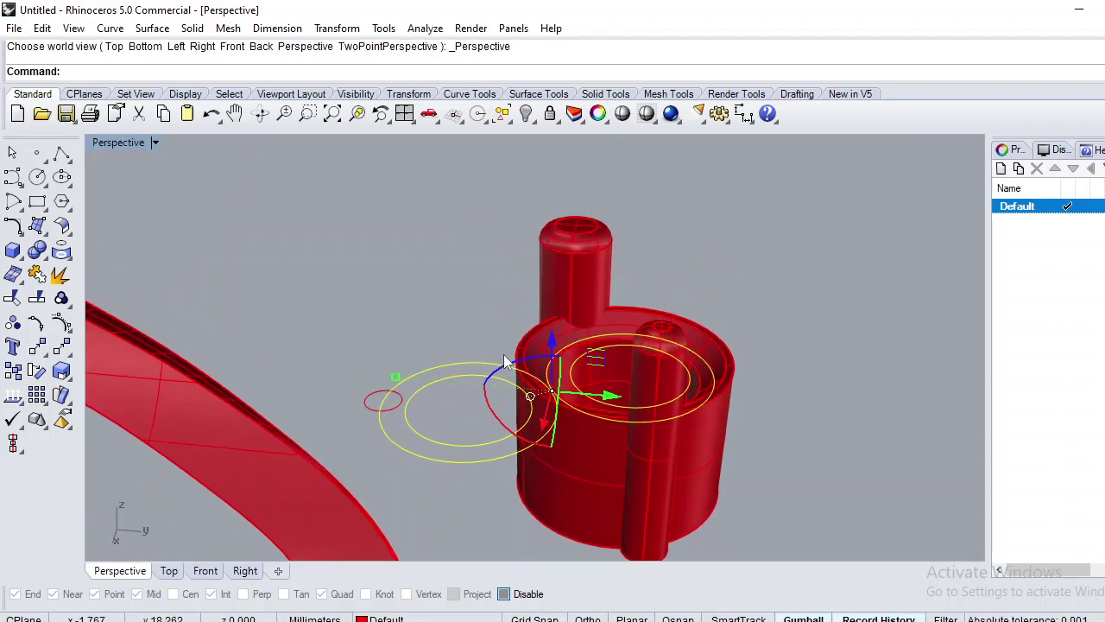
{"action": "scroll", "coordinate": [569, 362], "scroll_direction": "down", "scroll_amount": 2}
{"action": "type", "text": "EX"}
{"action": "key", "text": "Return"}
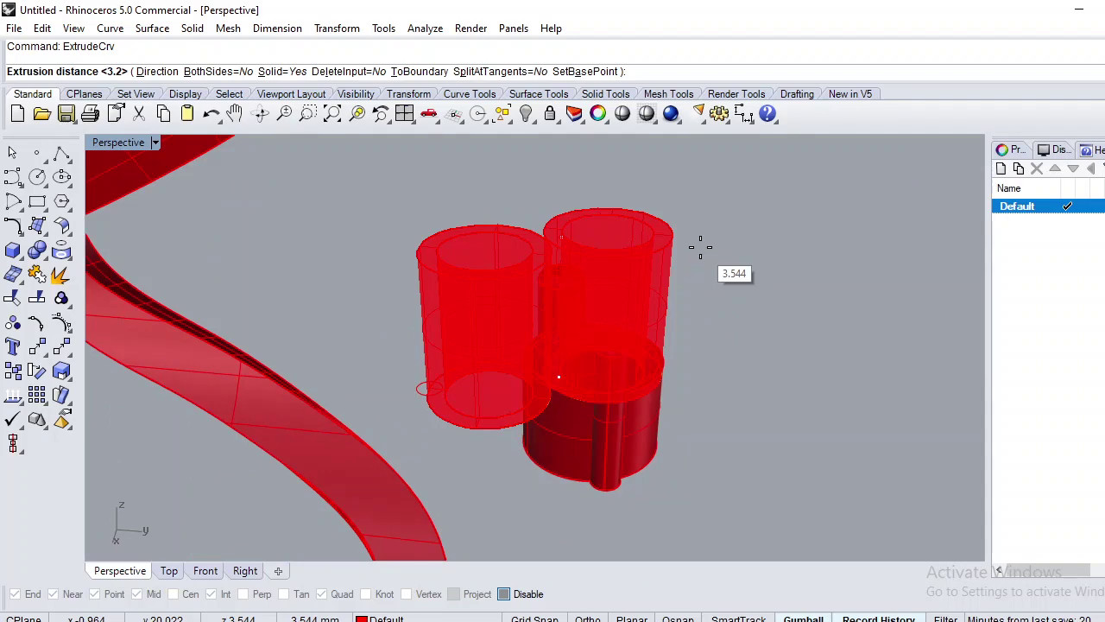
{"action": "type", "text": "2"}
{"action": "key", "text": "Return"}
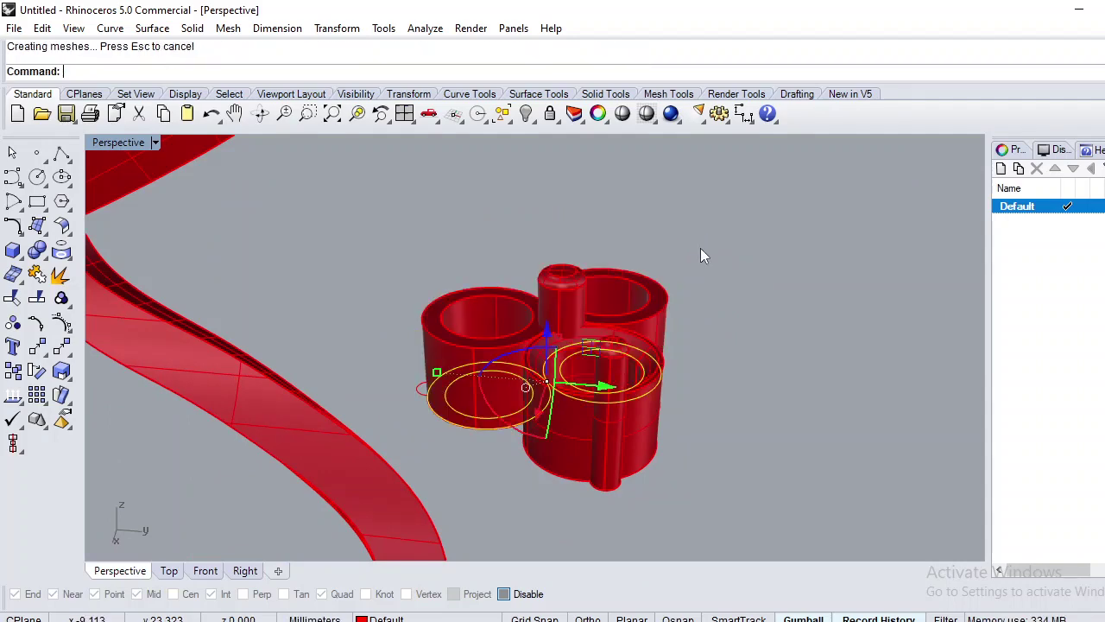
{"action": "key", "text": "Escape"}
- Extrude the two remaining small prong circles beside the new bezels into solid prongs
{"action": "right_click_drag", "start_coordinate": [700, 248], "coordinate": [442, 373]}
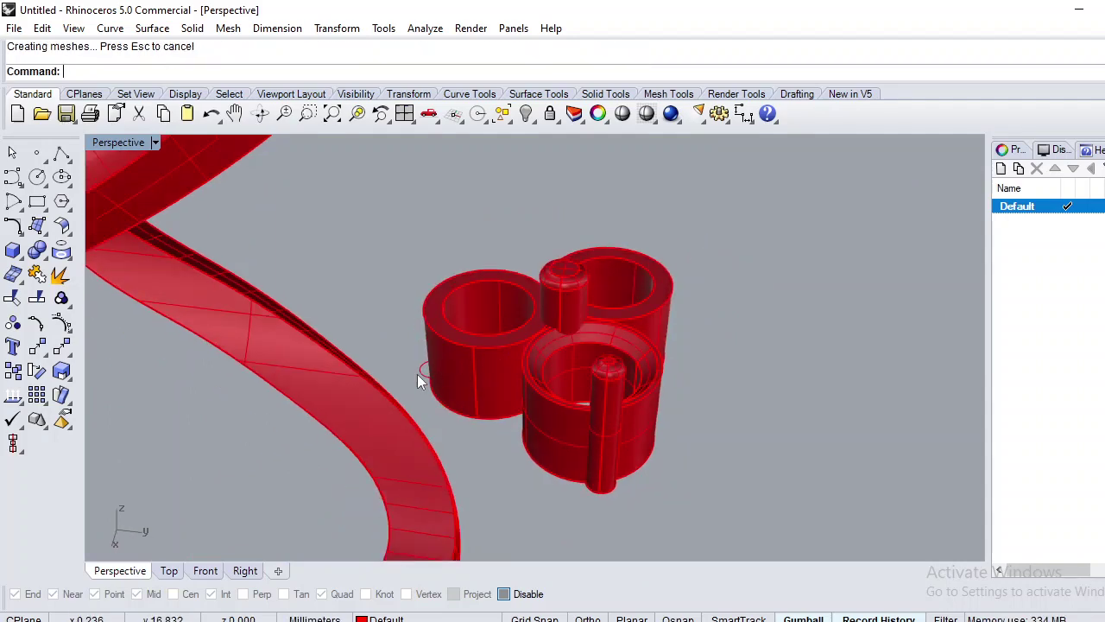
{"action": "left_click", "coordinate": [420, 372]}
{"action": "right_click_drag", "start_coordinate": [666, 383], "coordinate": [751, 417]}
{"action": "left_click", "coordinate": [733, 410], "text": "shift"}
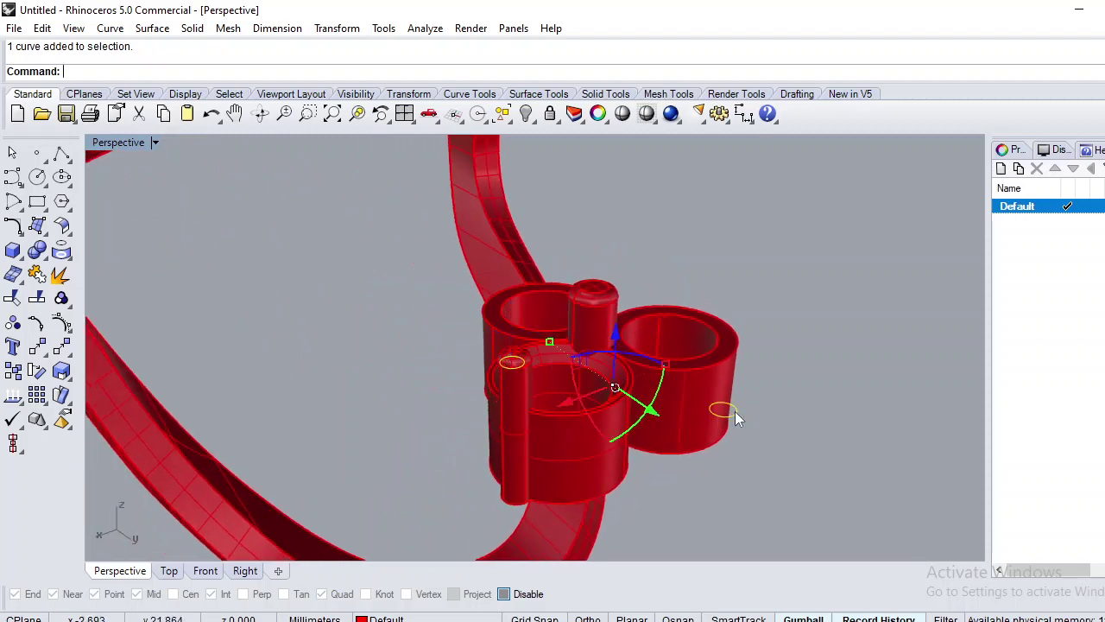
{"action": "key", "text": "Return"}
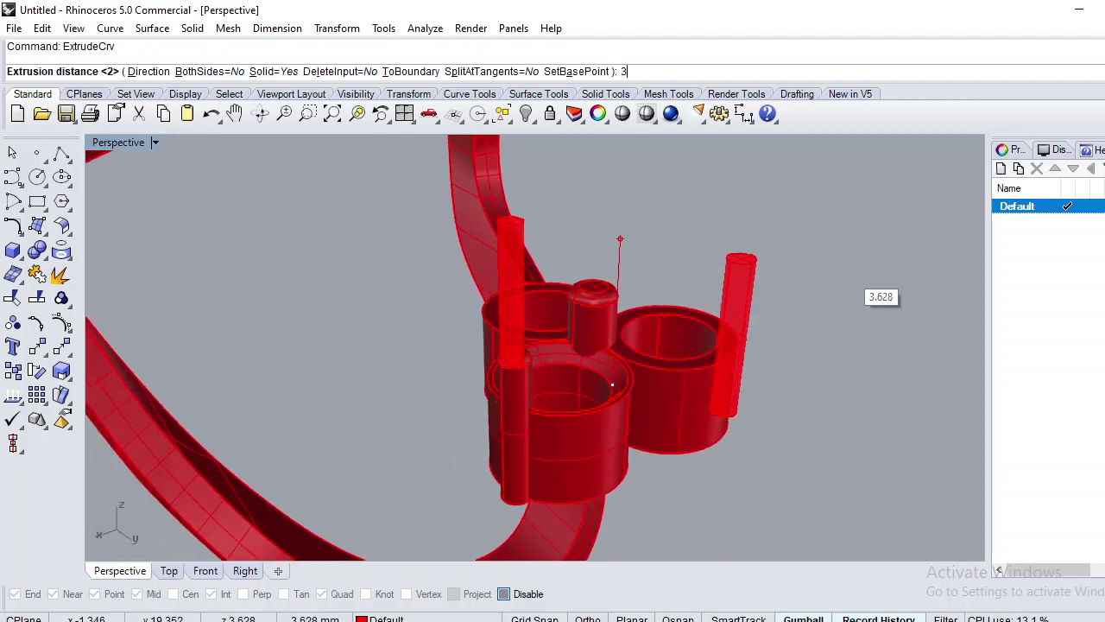
{"action": "key", "text": "Return"}
{"action": "key", "text": "Escape"}
- Fillet the top edges of the two newly extruded outer prongs with a 0.2 mm radius
{"action": "right_click_drag", "start_coordinate": [572, 316], "coordinate": [731, 327]}
{"action": "scroll", "coordinate": [572, 332], "scroll_direction": "up", "scroll_amount": 5}
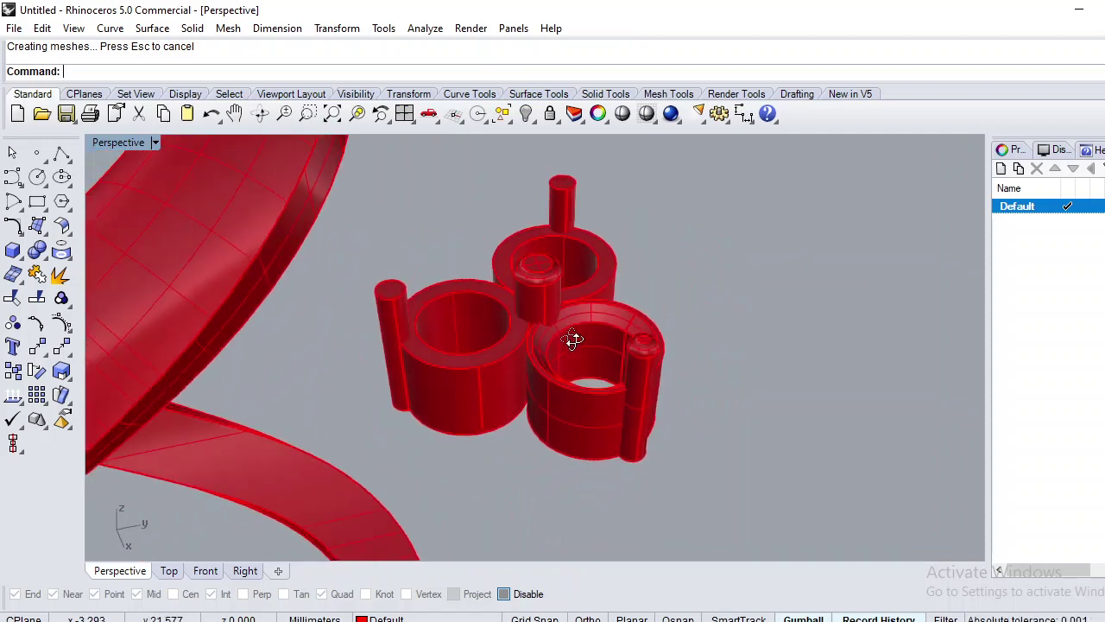
{"action": "type", "text": "F"}
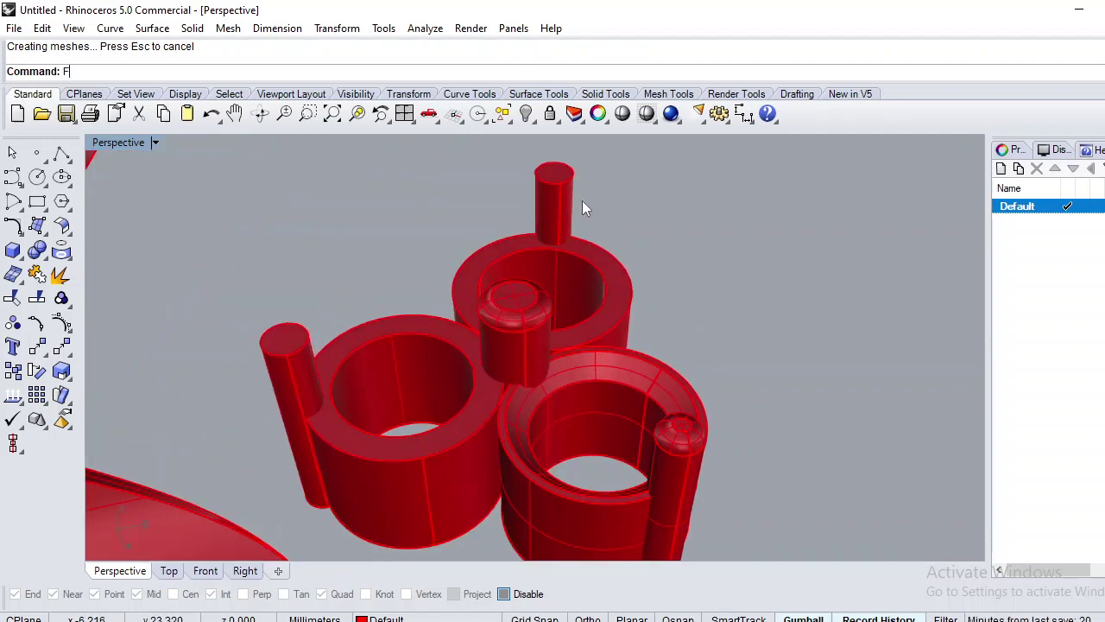
{"action": "type", "text": "il"}
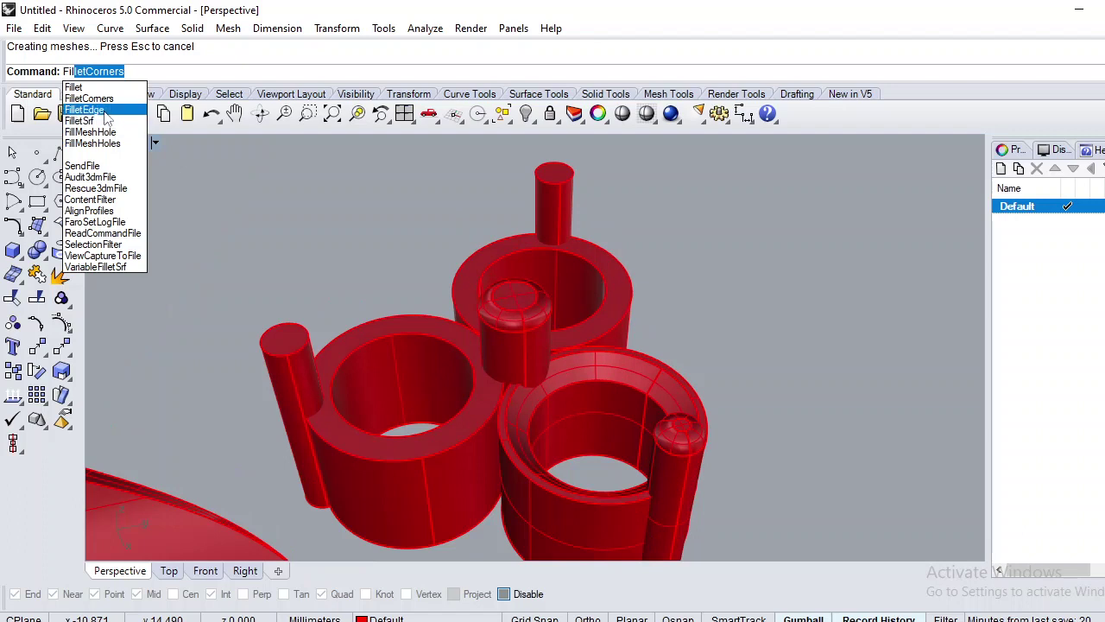
{"action": "left_click", "coordinate": [86, 110]}
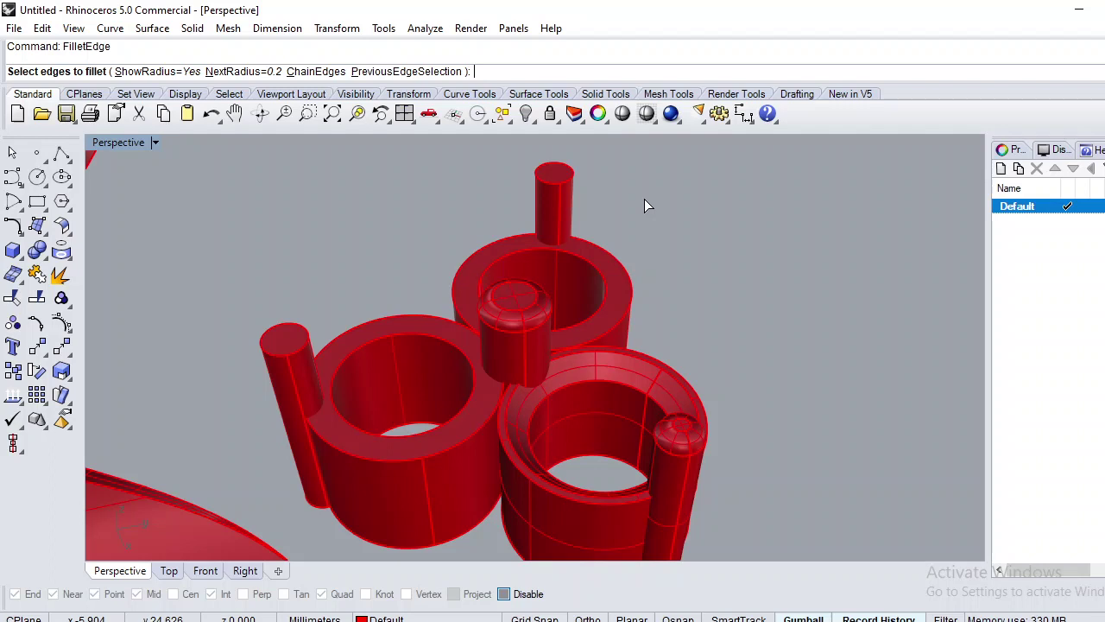
{"action": "left_click", "coordinate": [557, 177]}
{"action": "key", "text": "Return"}
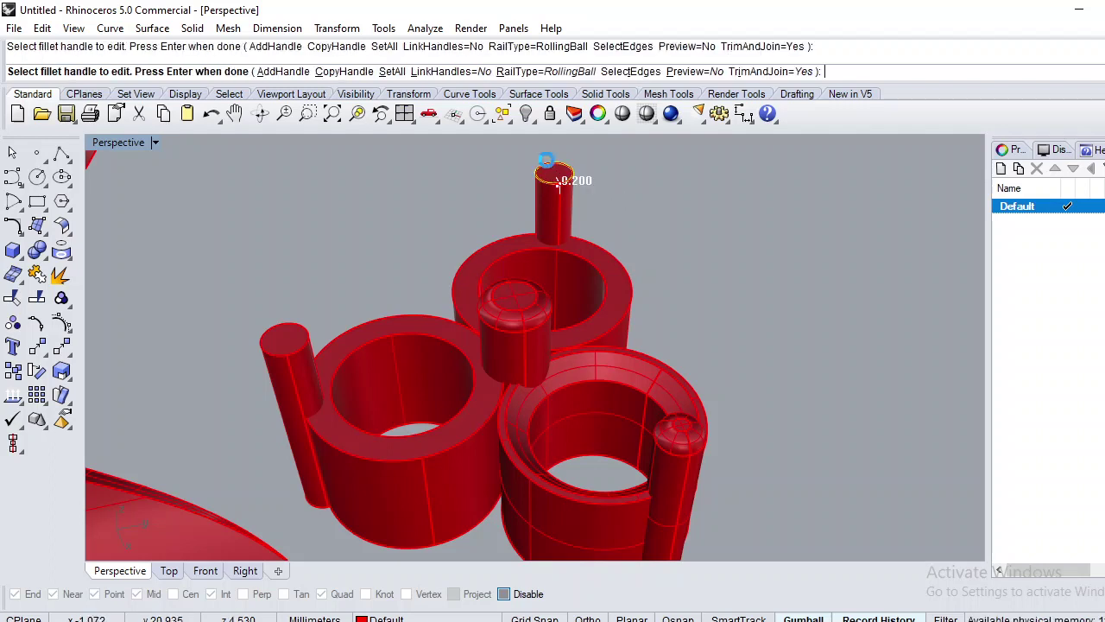
{"action": "key", "text": "Return"}
{"action": "key", "text": "Return"}
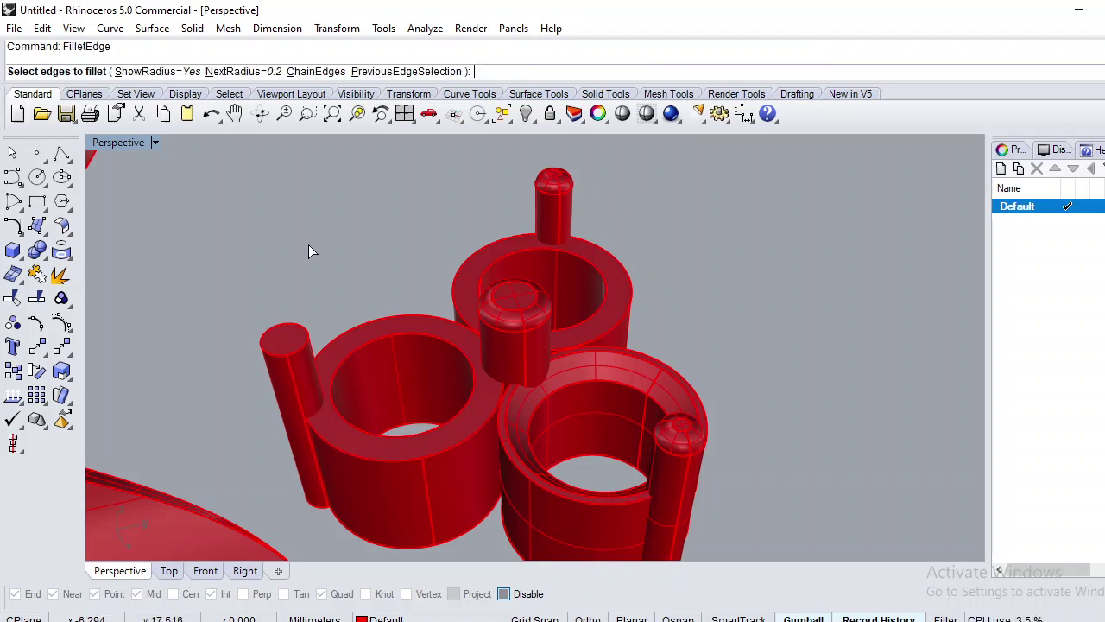
{"action": "left_click", "coordinate": [269, 334]}
{"action": "key", "text": "Return"}
{"action": "key", "text": "Return"}
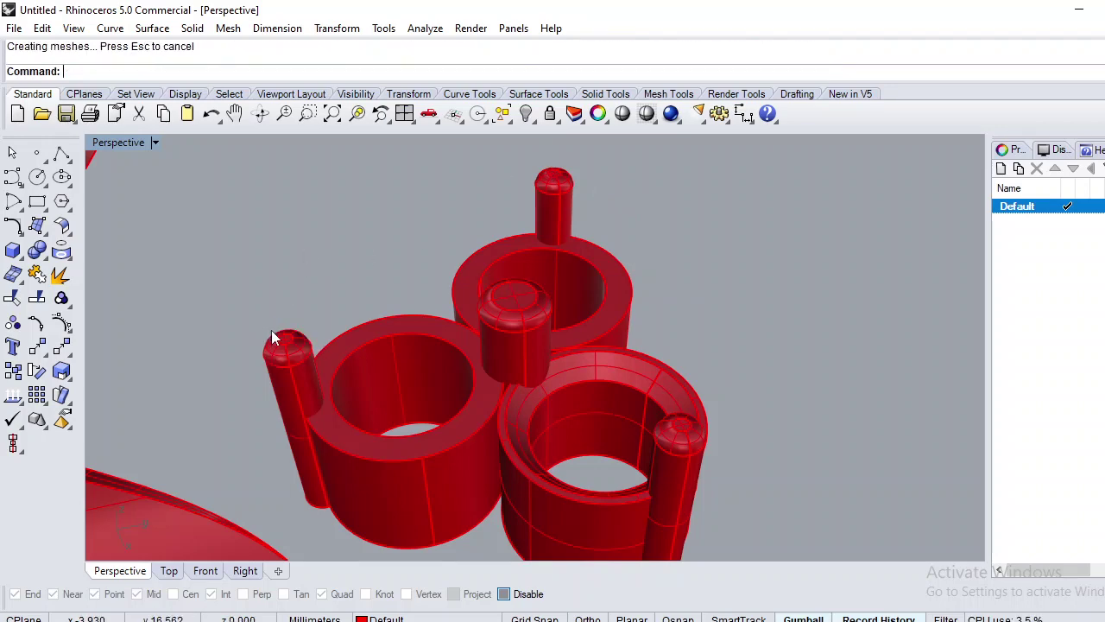
- Chamfer the inner top edges of the two plain bezels by 0.3 mm
{"action": "right_click_drag", "start_coordinate": [449, 349], "coordinate": [473, 324]}
{"action": "type", "text": "CE"}
{"action": "key", "text": "Return"}
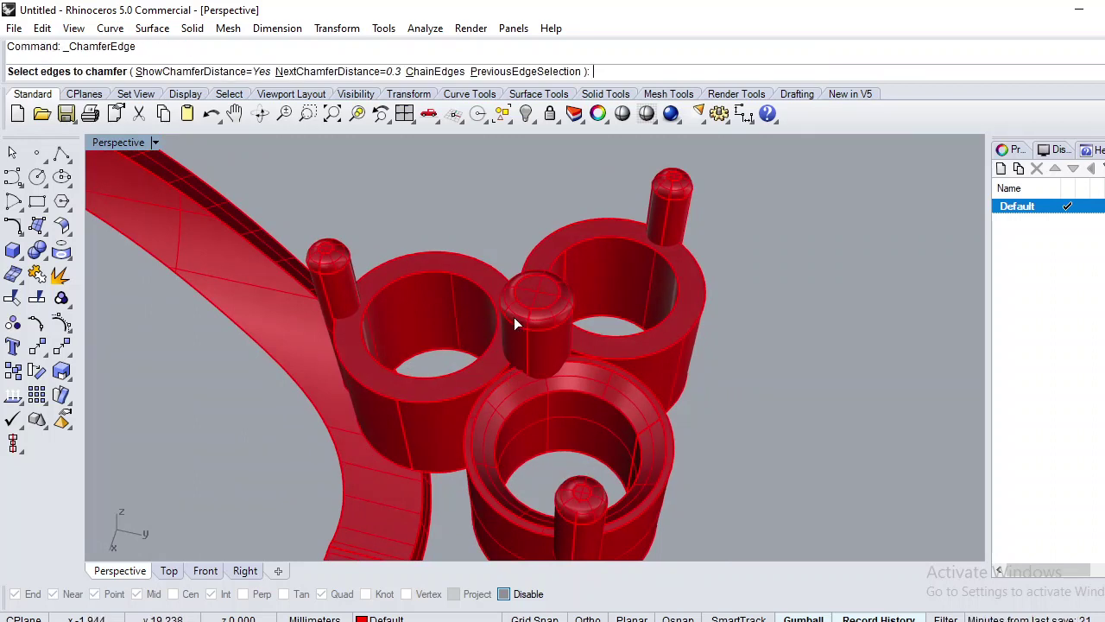
{"action": "left_click", "coordinate": [616, 336]}
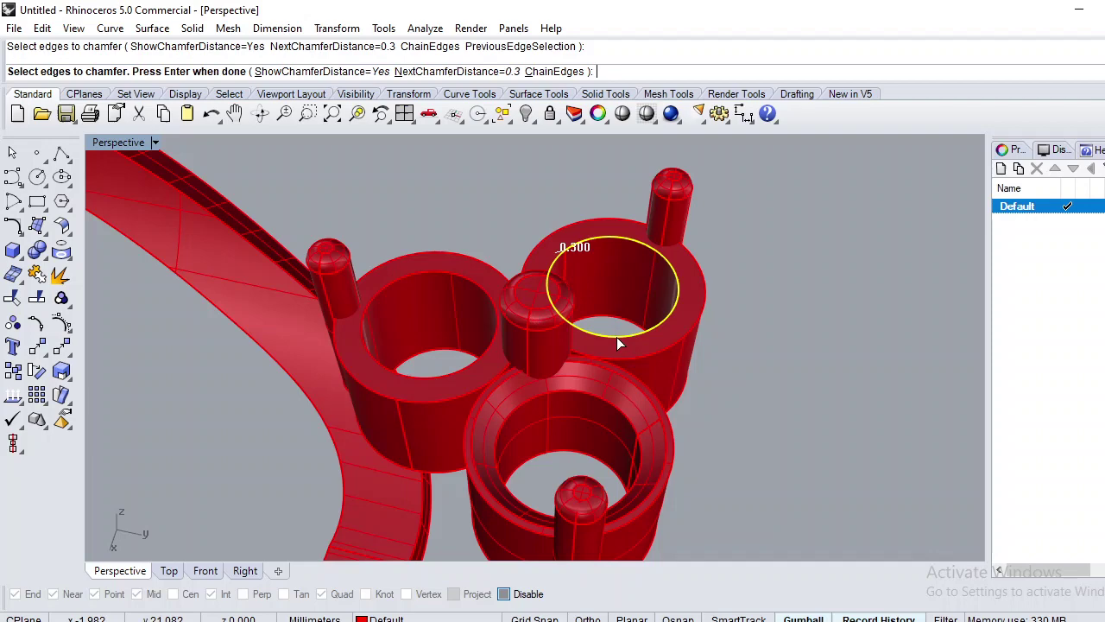
{"action": "left_click", "coordinate": [447, 376]}
{"action": "key", "text": "Return"}
{"action": "key", "text": "Return"}
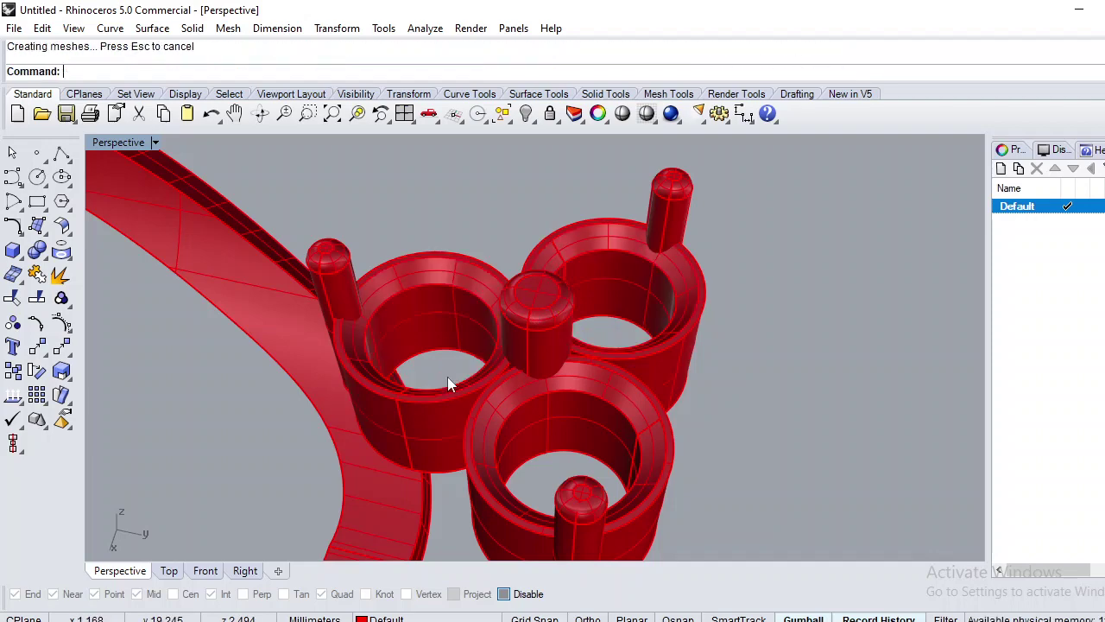
- Select the whole three-stone setting above the ring's peak in the top view
{"action": "right_click_drag", "start_coordinate": [447, 377], "coordinate": [496, 350]}
{"action": "scroll", "coordinate": [495, 351], "scroll_direction": "down", "scroll_amount": 4}
{"action": "key", "text": "ctrl+F1"}
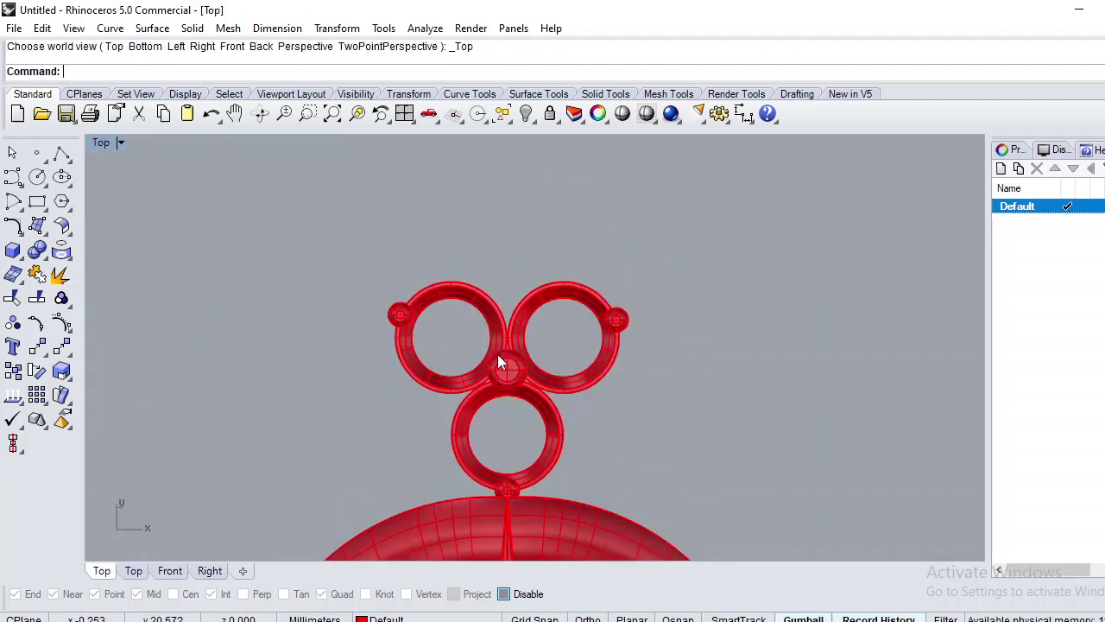
{"action": "scroll", "coordinate": [497, 354], "scroll_direction": "down", "scroll_amount": 5}
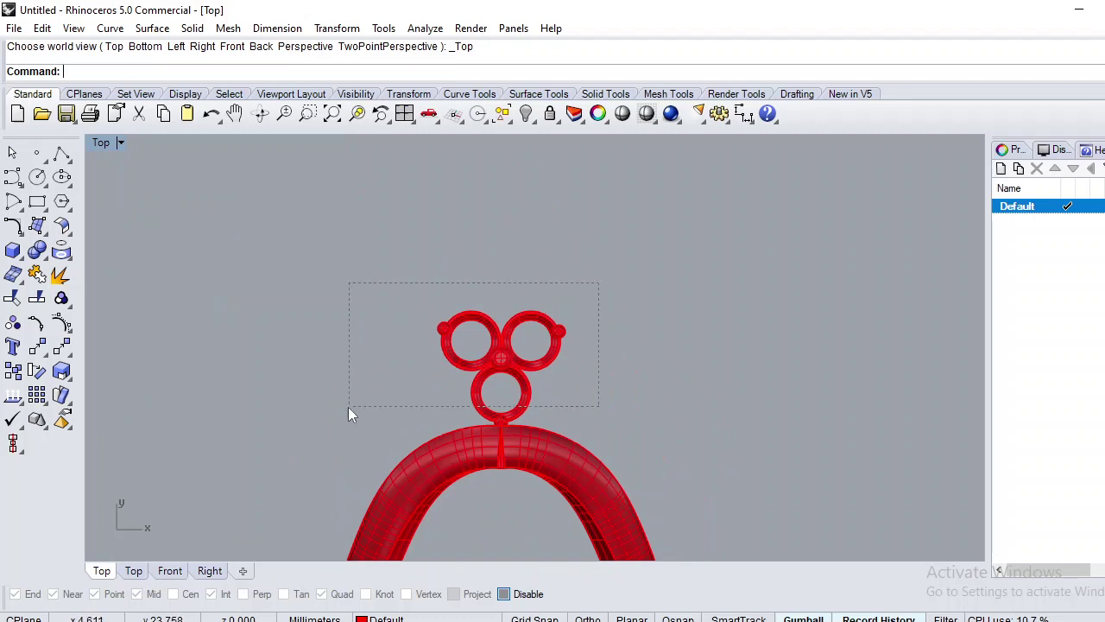